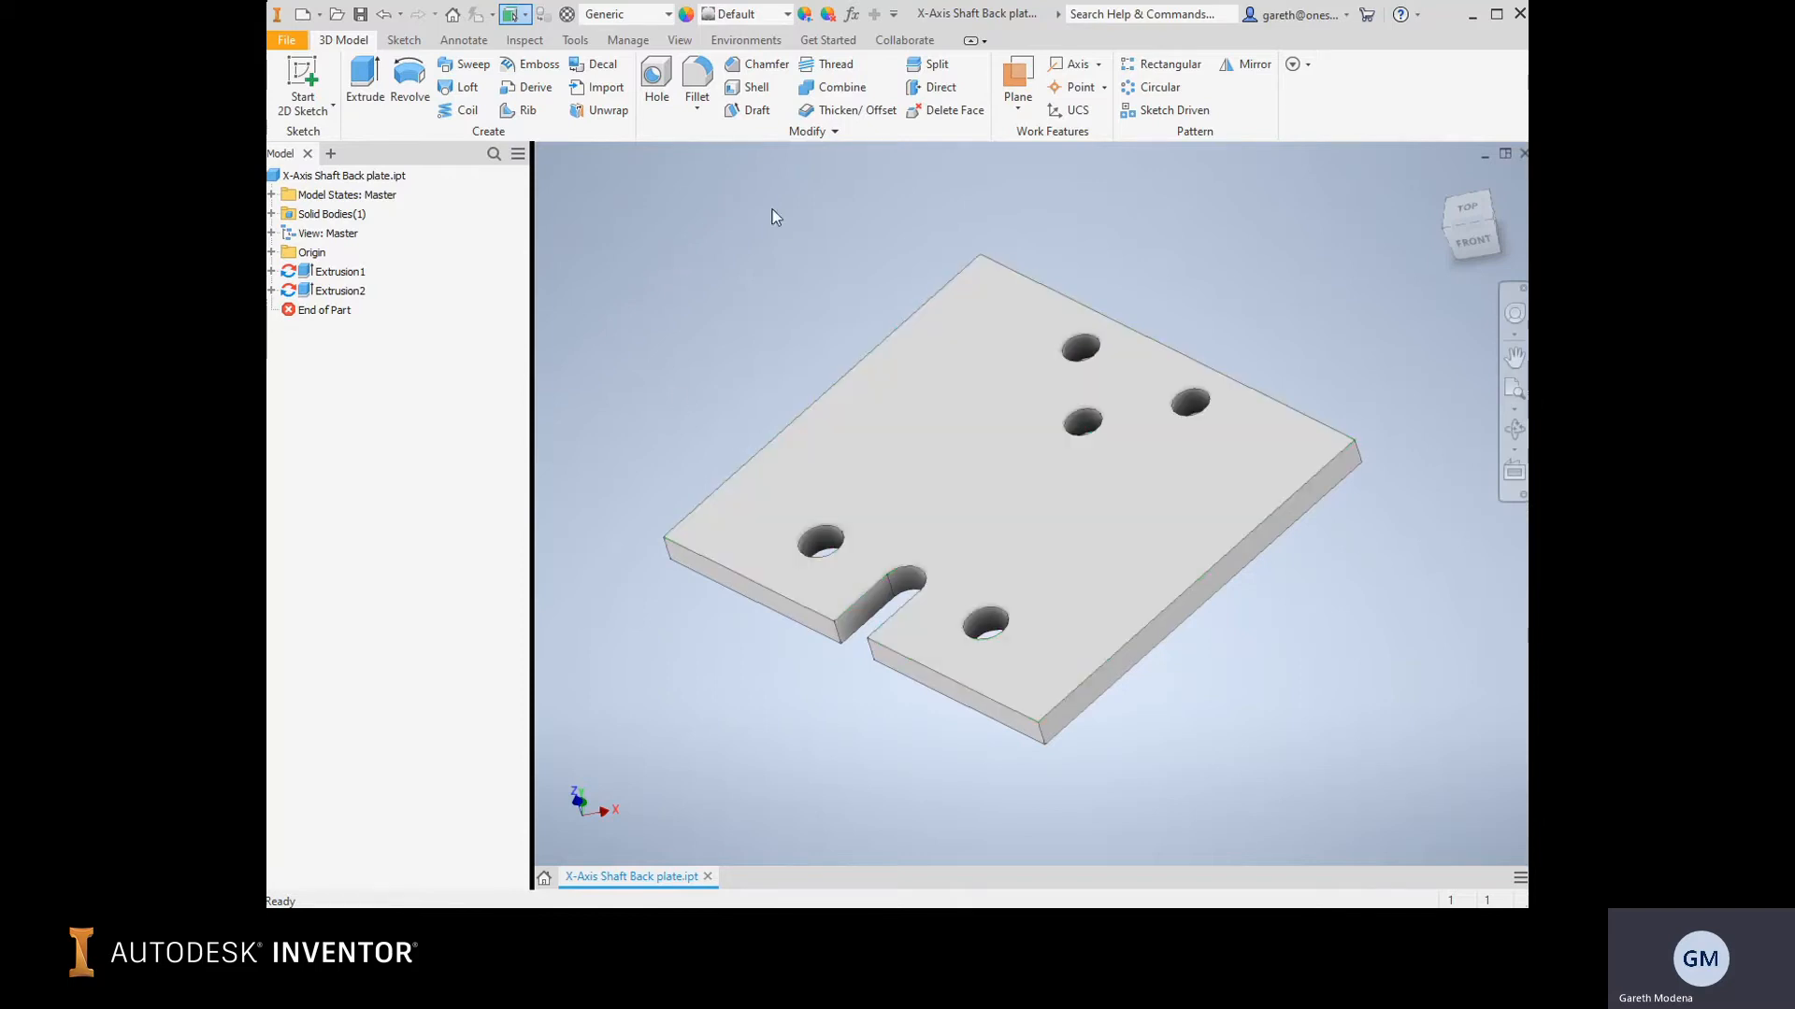
# Create a new part file from the metric Standard (mm).ipt template.
pyautogui.click(310, 19)
pyautogui.click(309, 19)
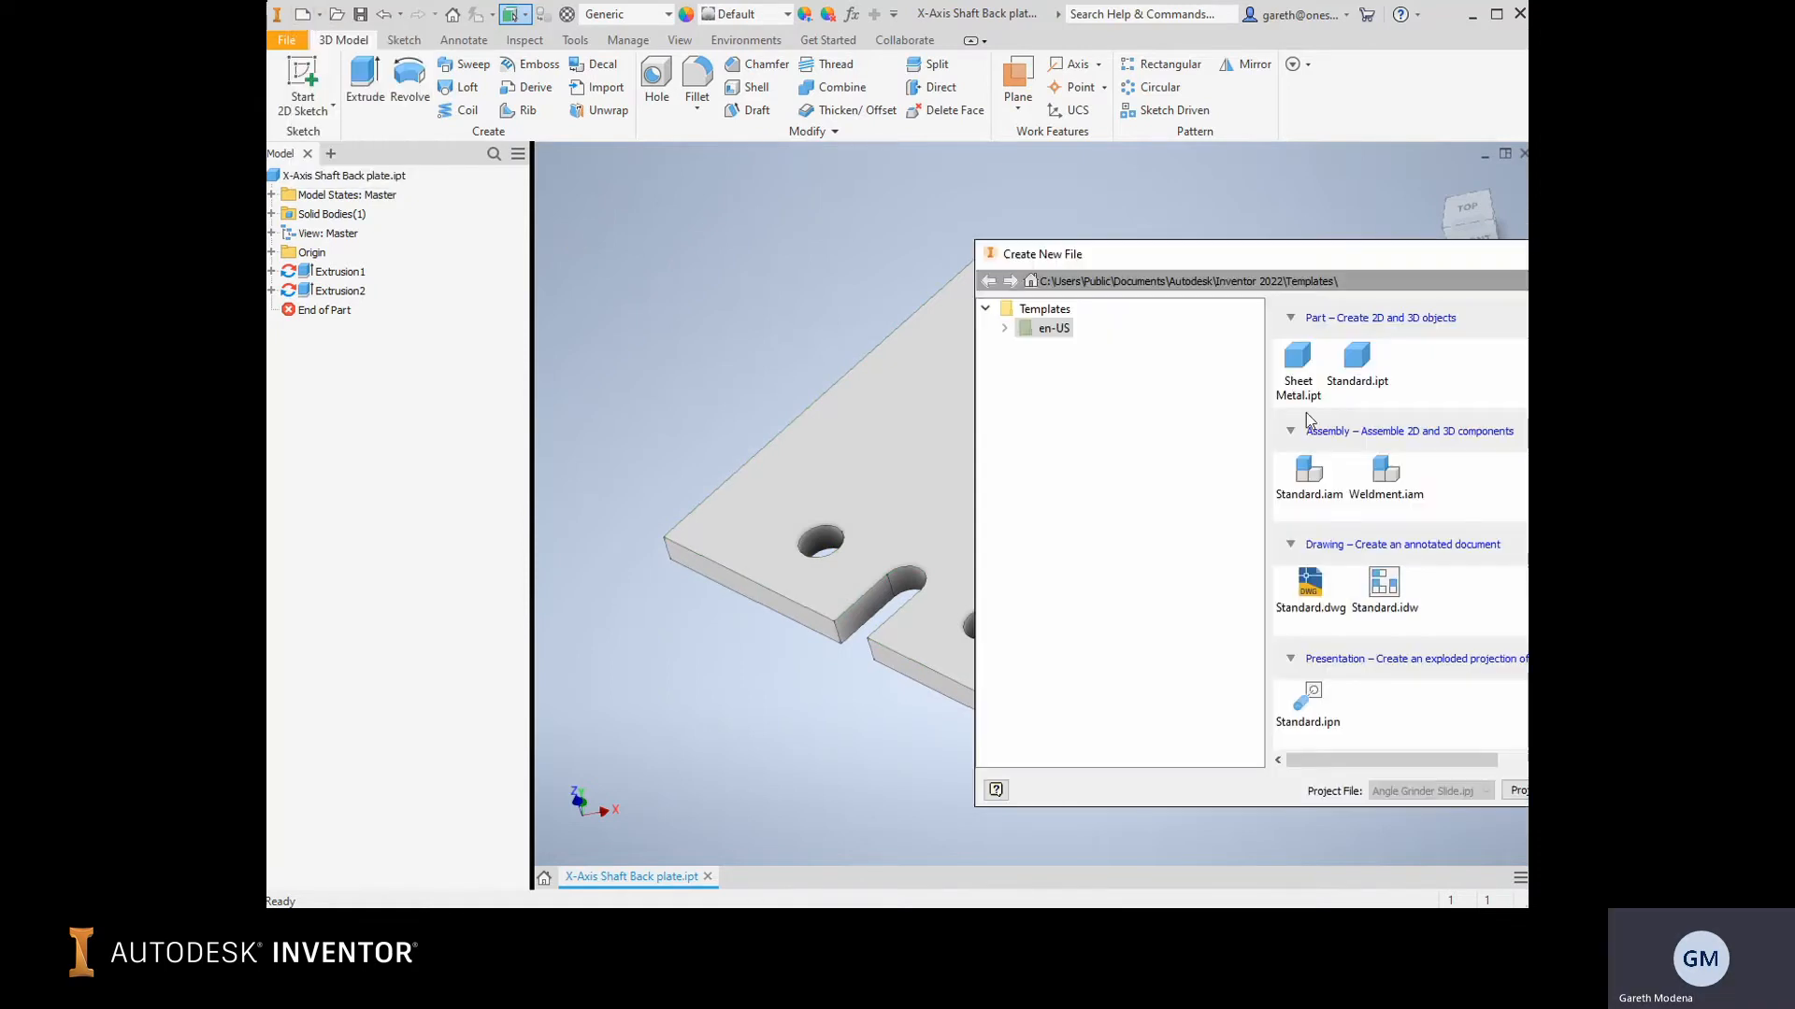
pyautogui.click(1005, 328)
pyautogui.click(1073, 366)
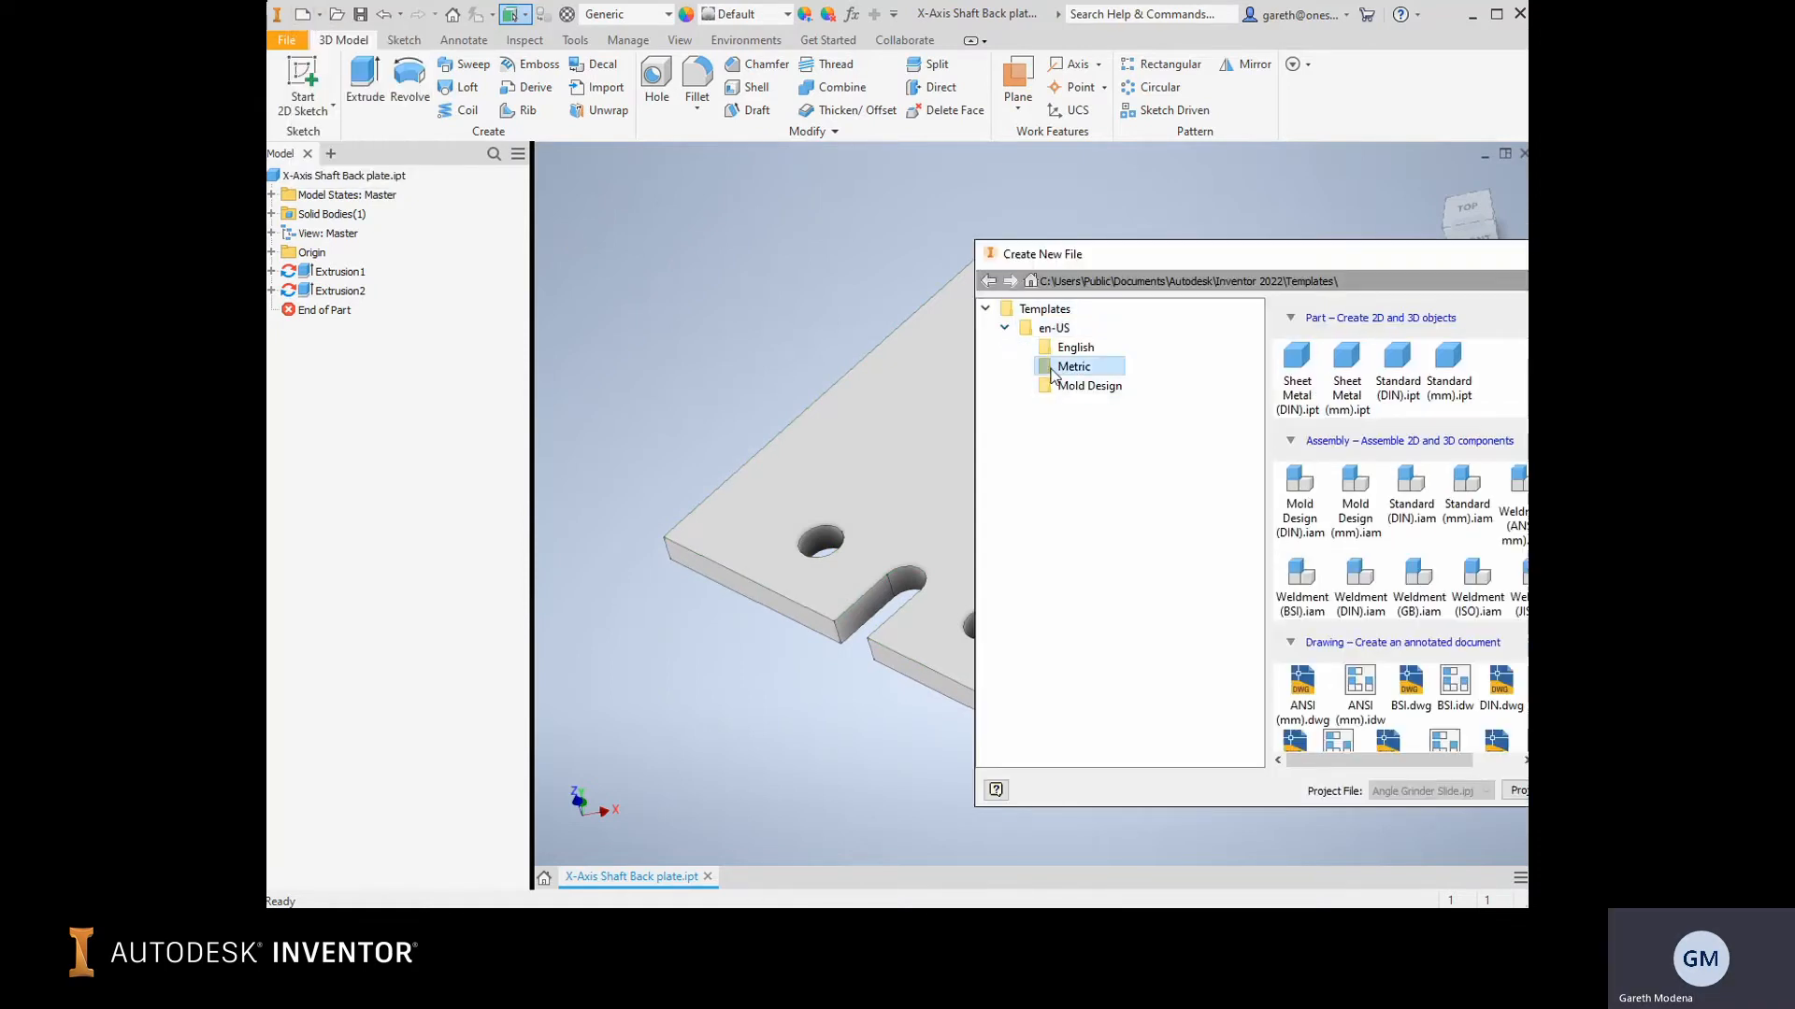
pyautogui.click(1450, 375)
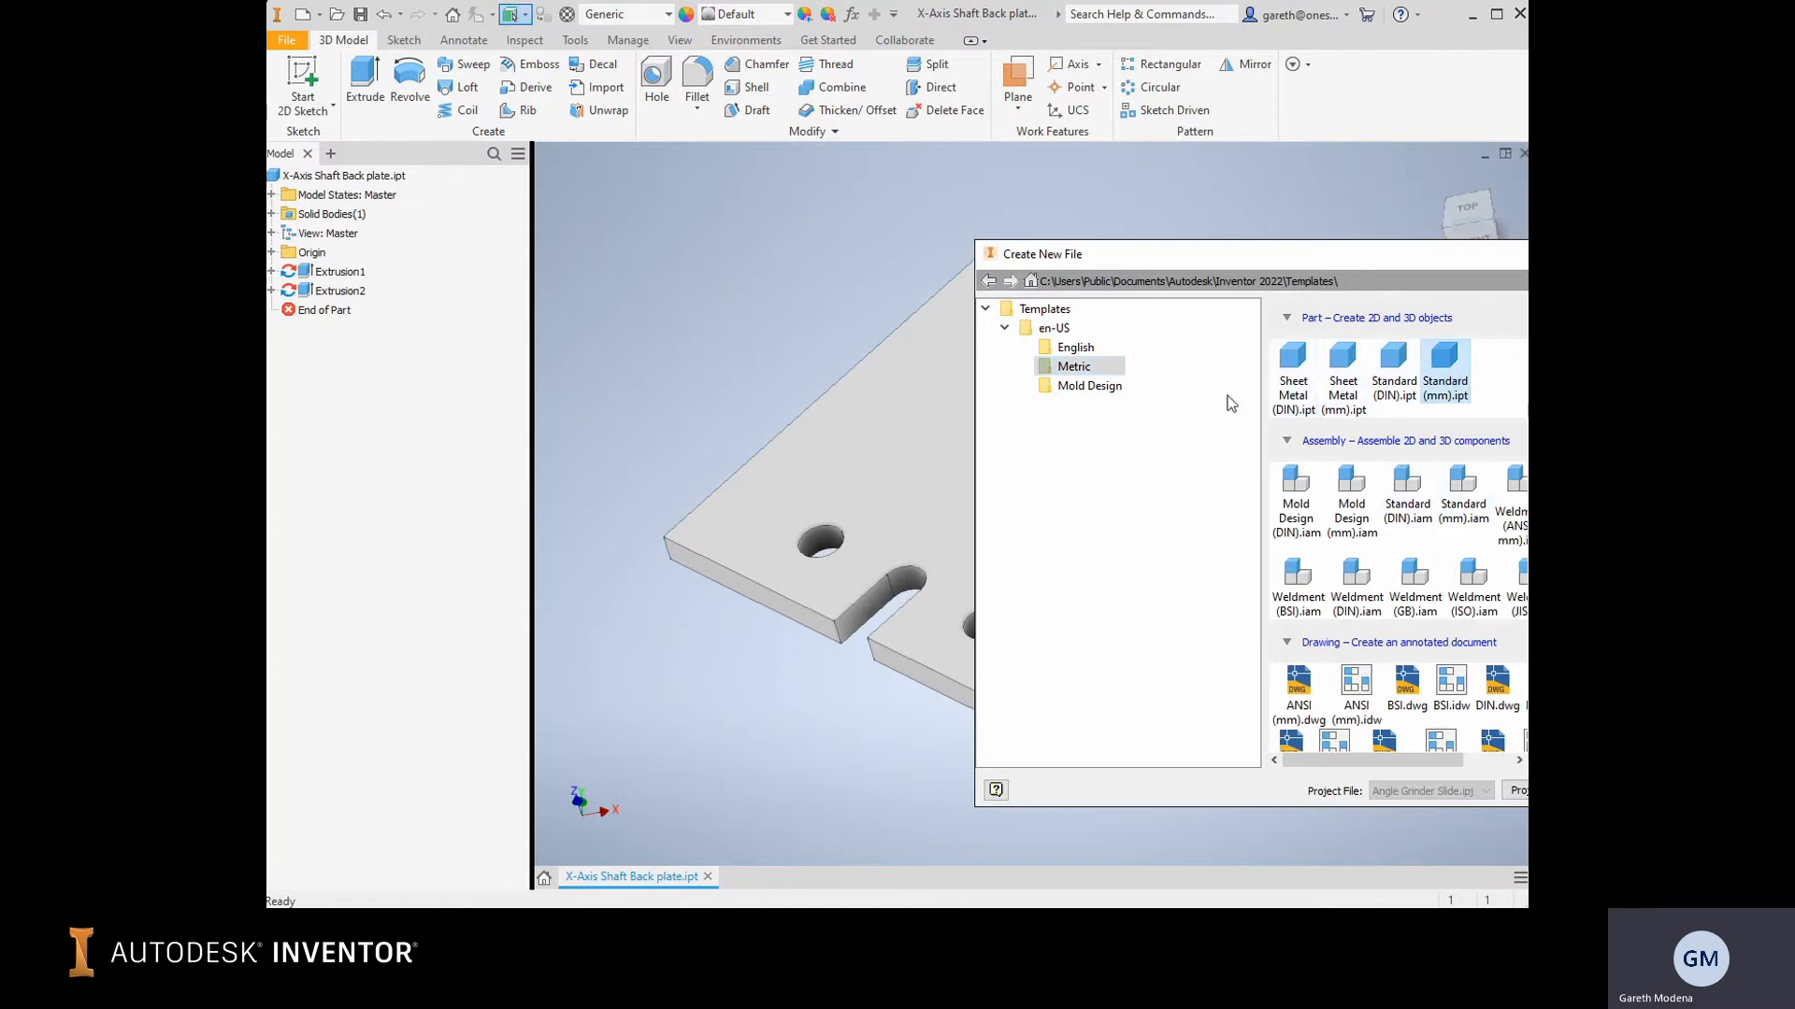
pyautogui.scroll(-1, 1463, 411)
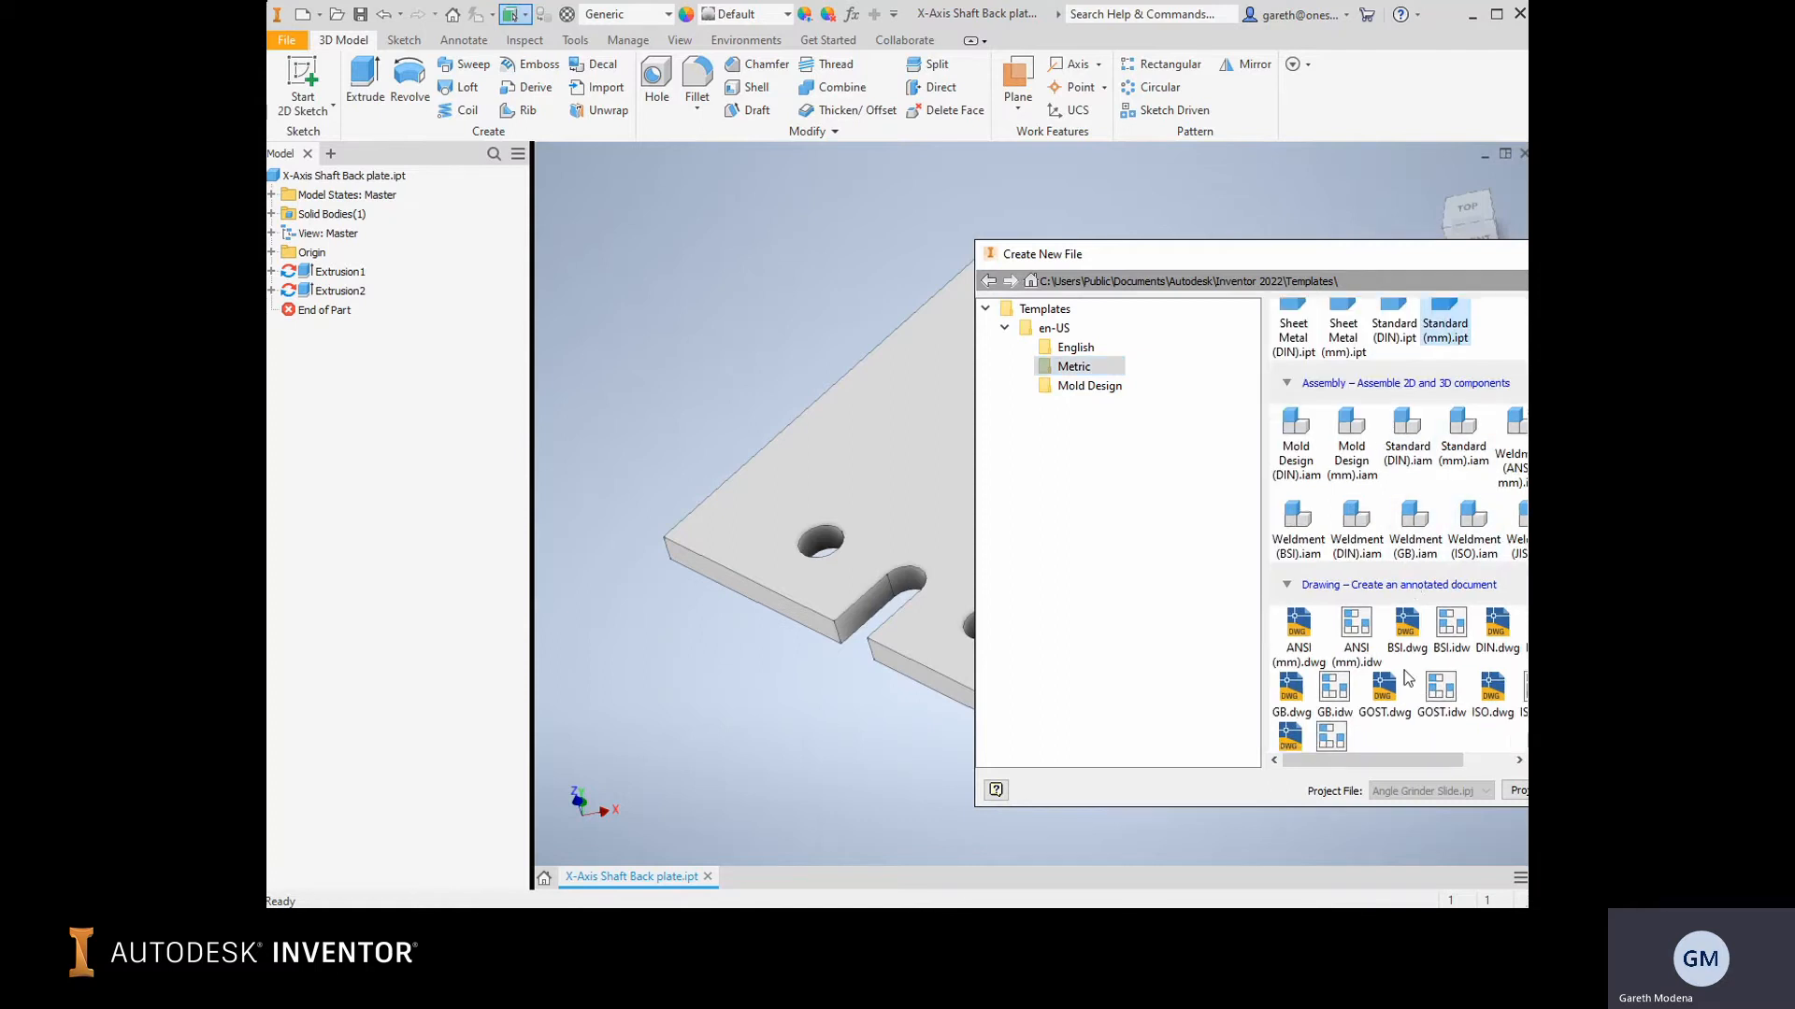
pyautogui.scroll(1, 1463, 427)
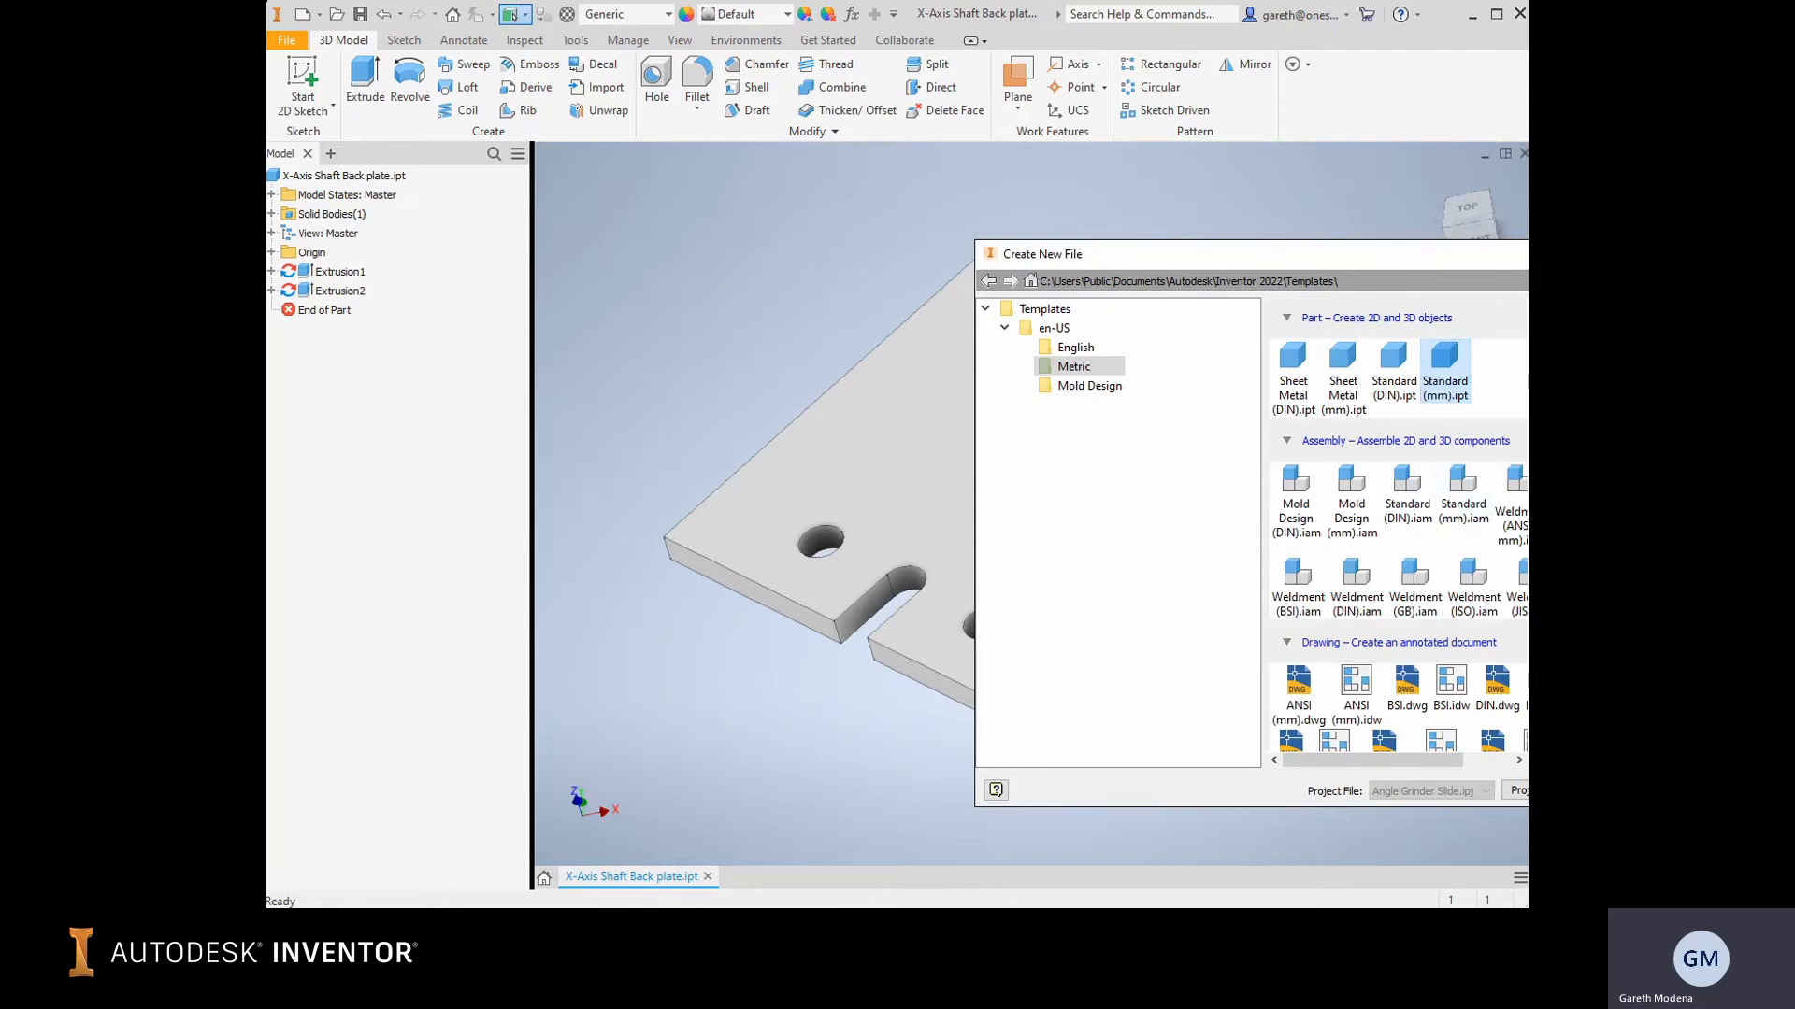
pyautogui.press('Return')
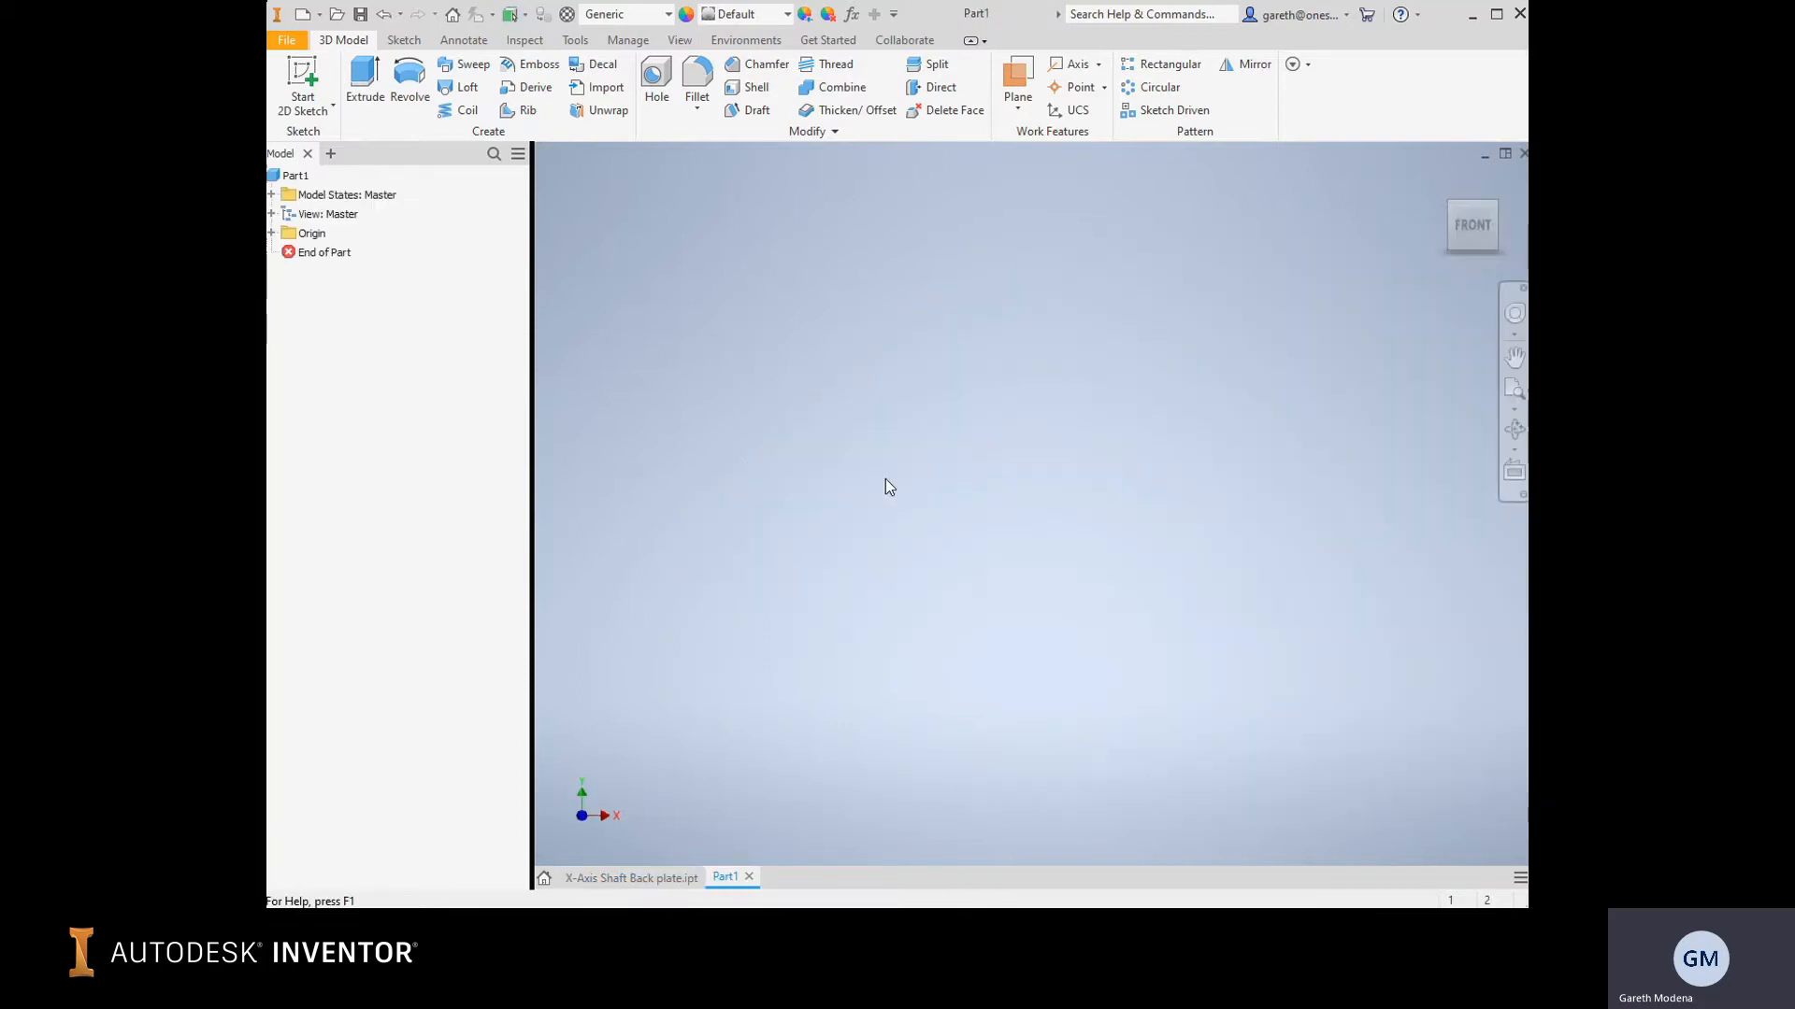
# Expand the part's origin geometry and start a new 2D sketch on the XY Plane.
pyautogui.click(271, 233)
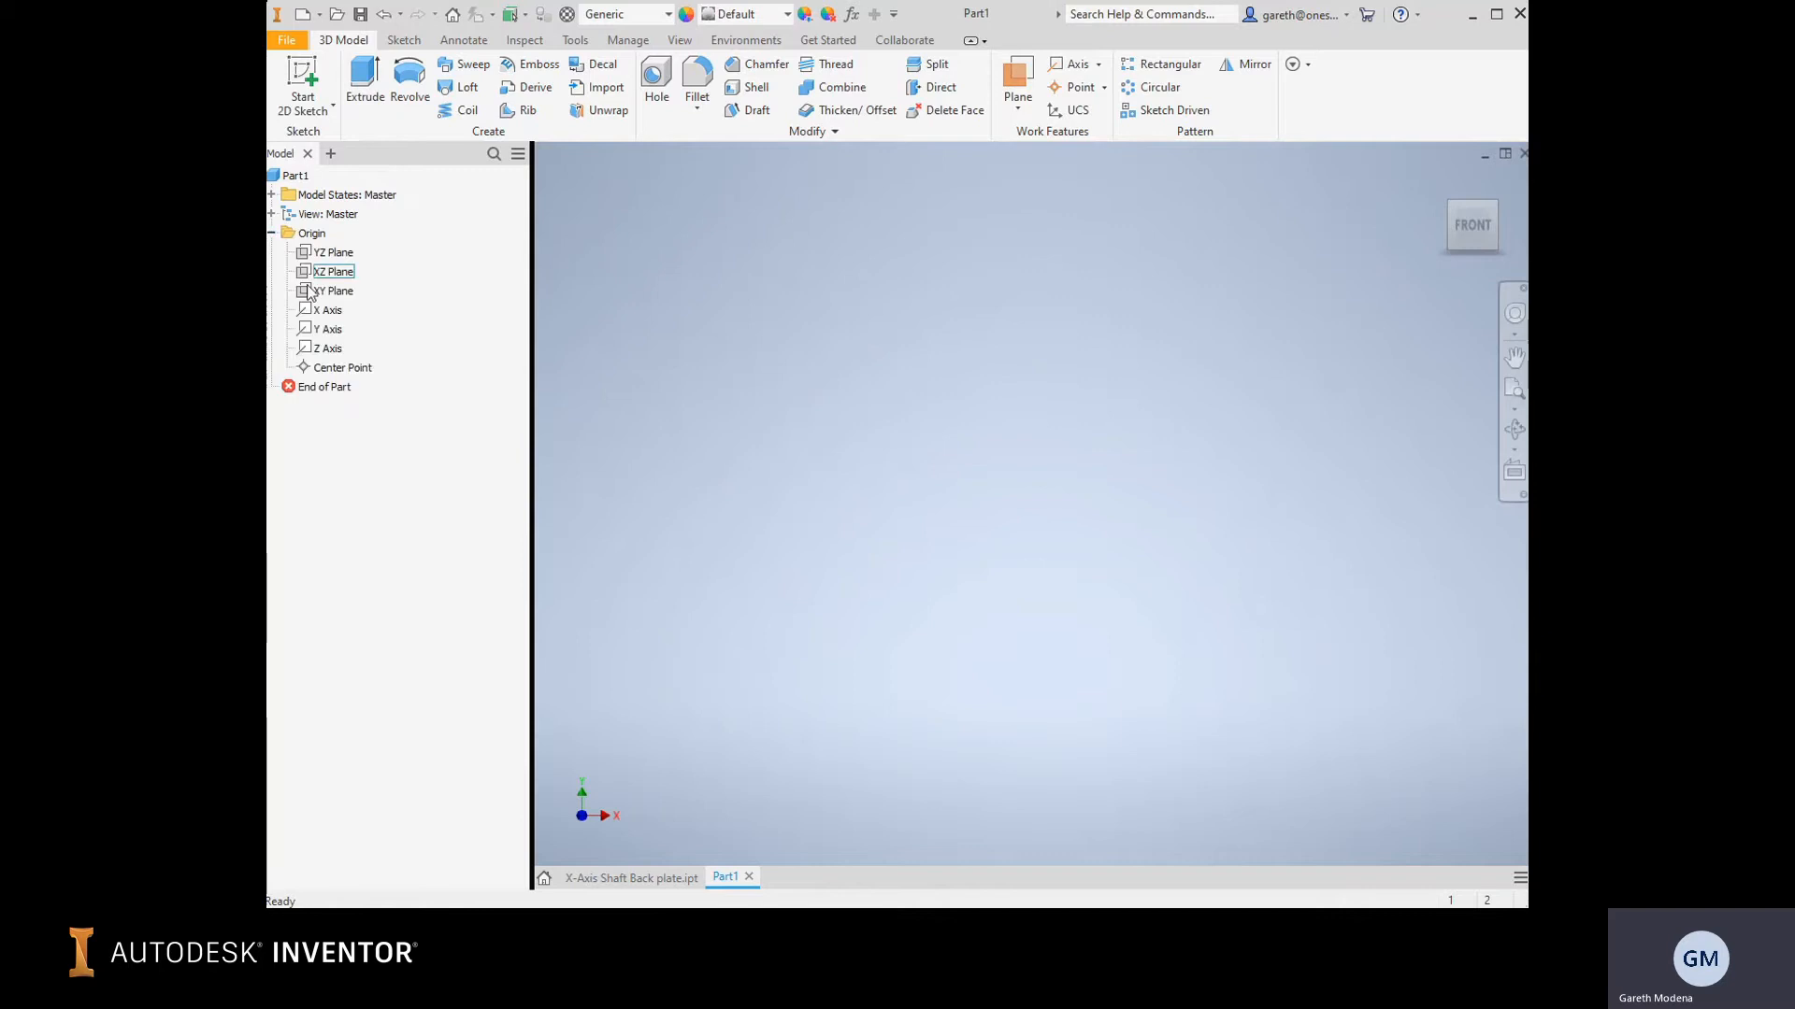
pyautogui.click(334, 291)
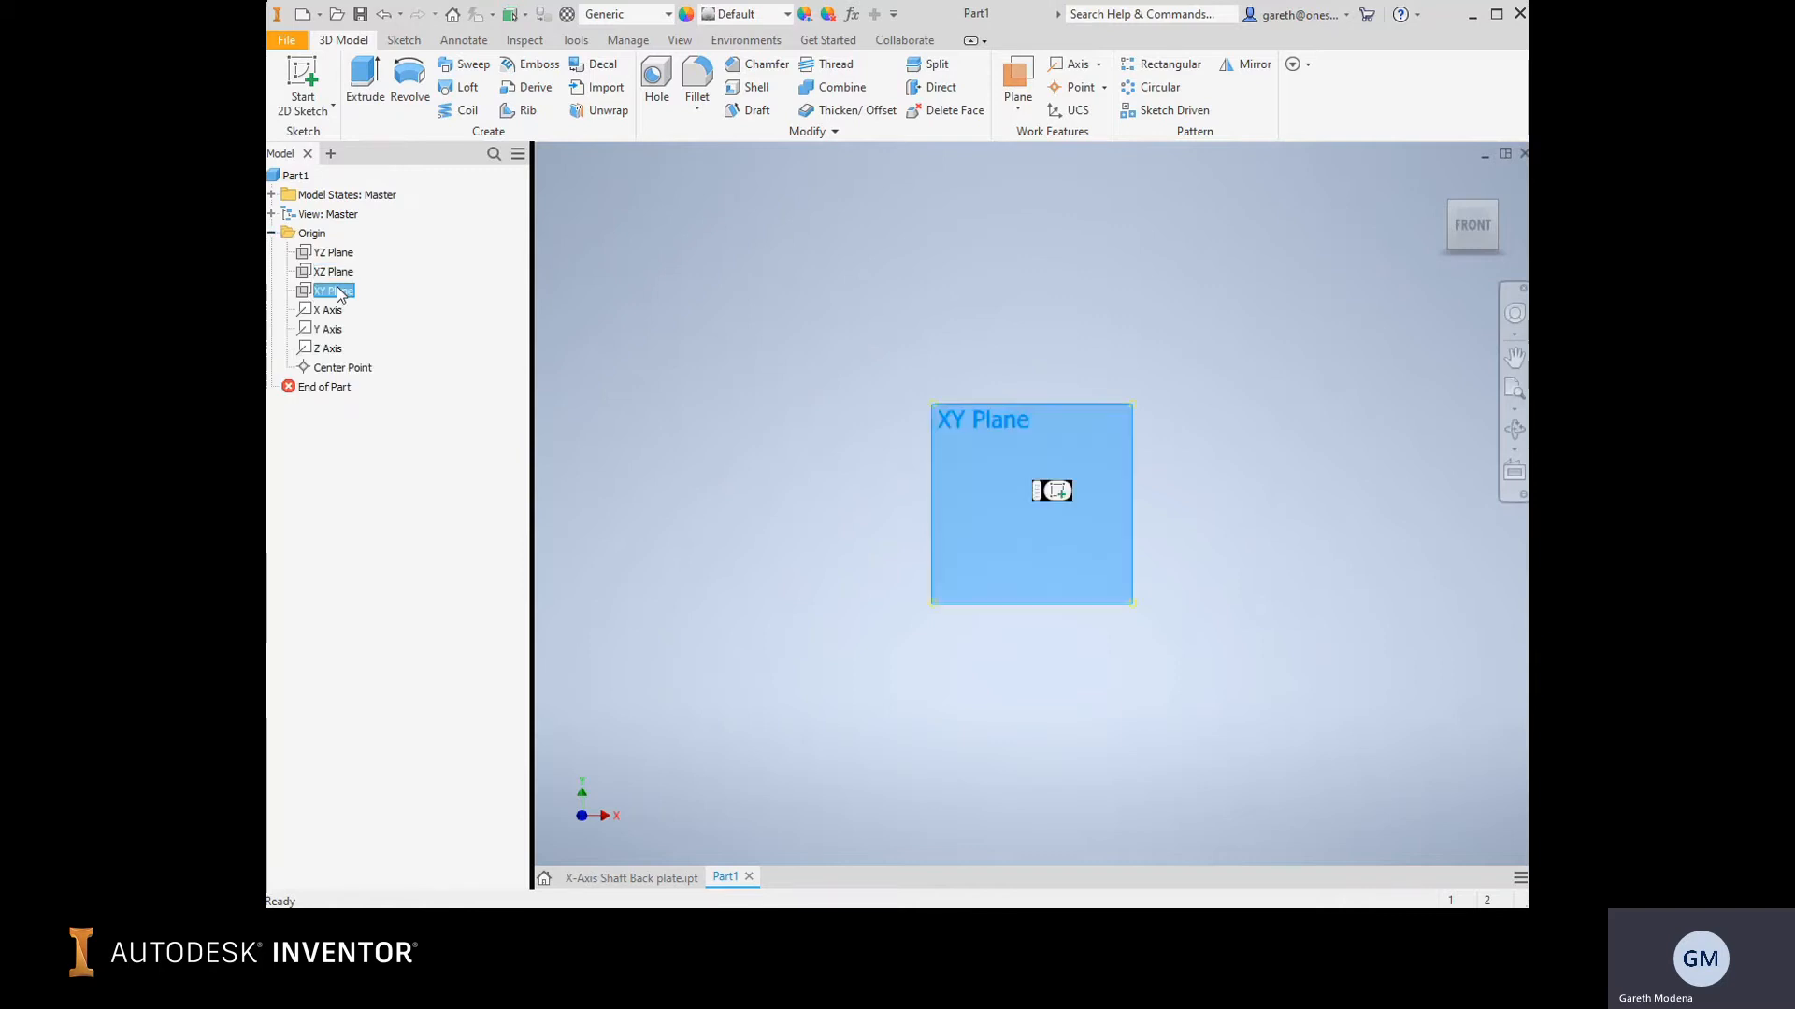
pyautogui.click(806, 277)
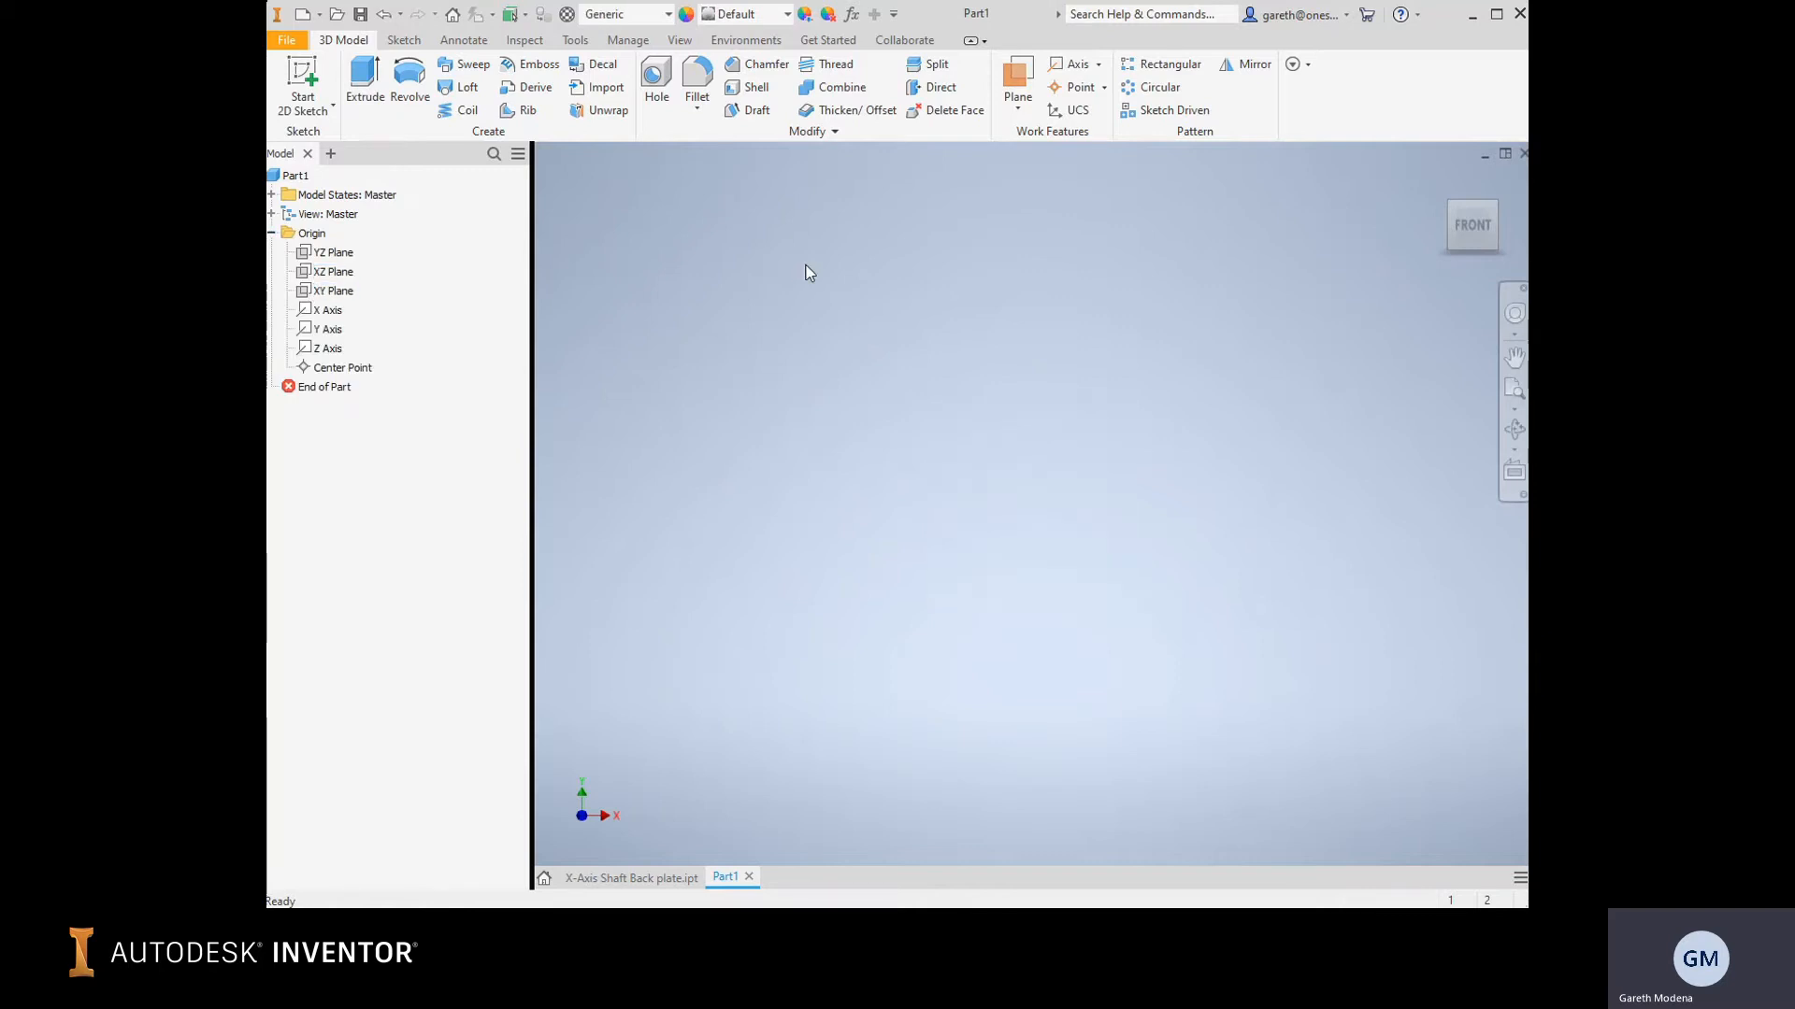
pyautogui.click(322, 292)
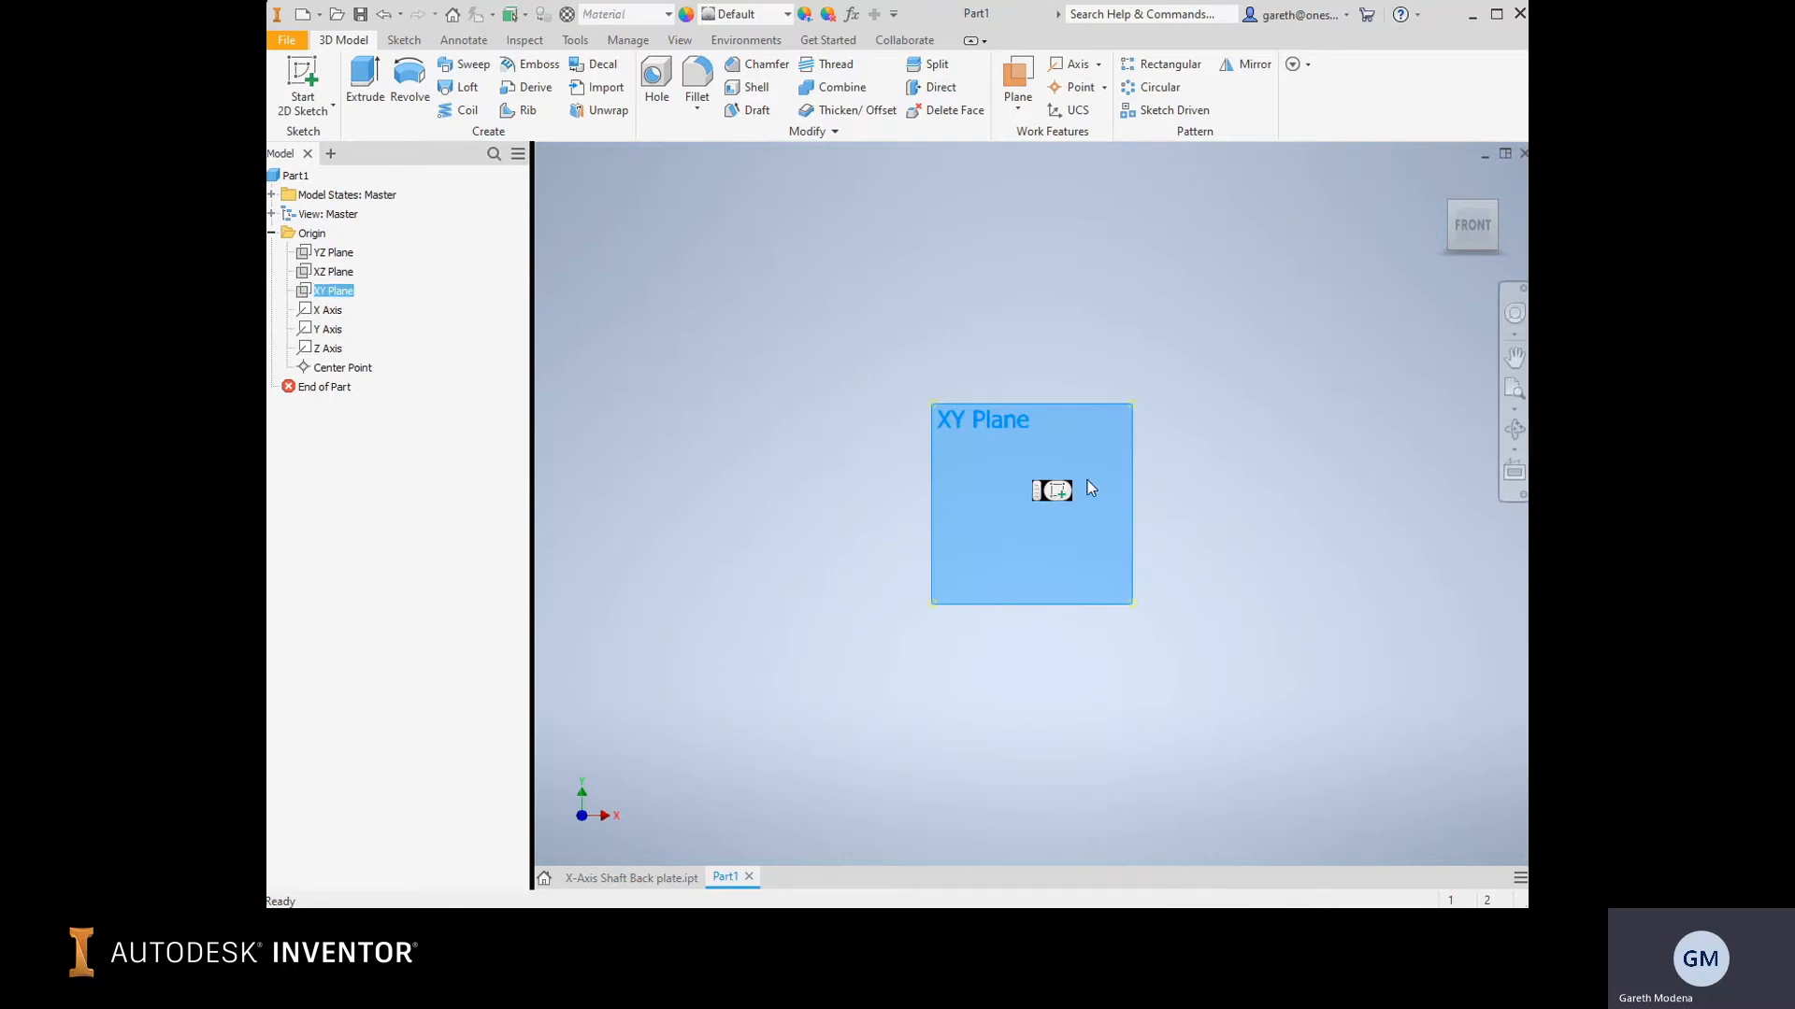
pyautogui.click(823, 249)
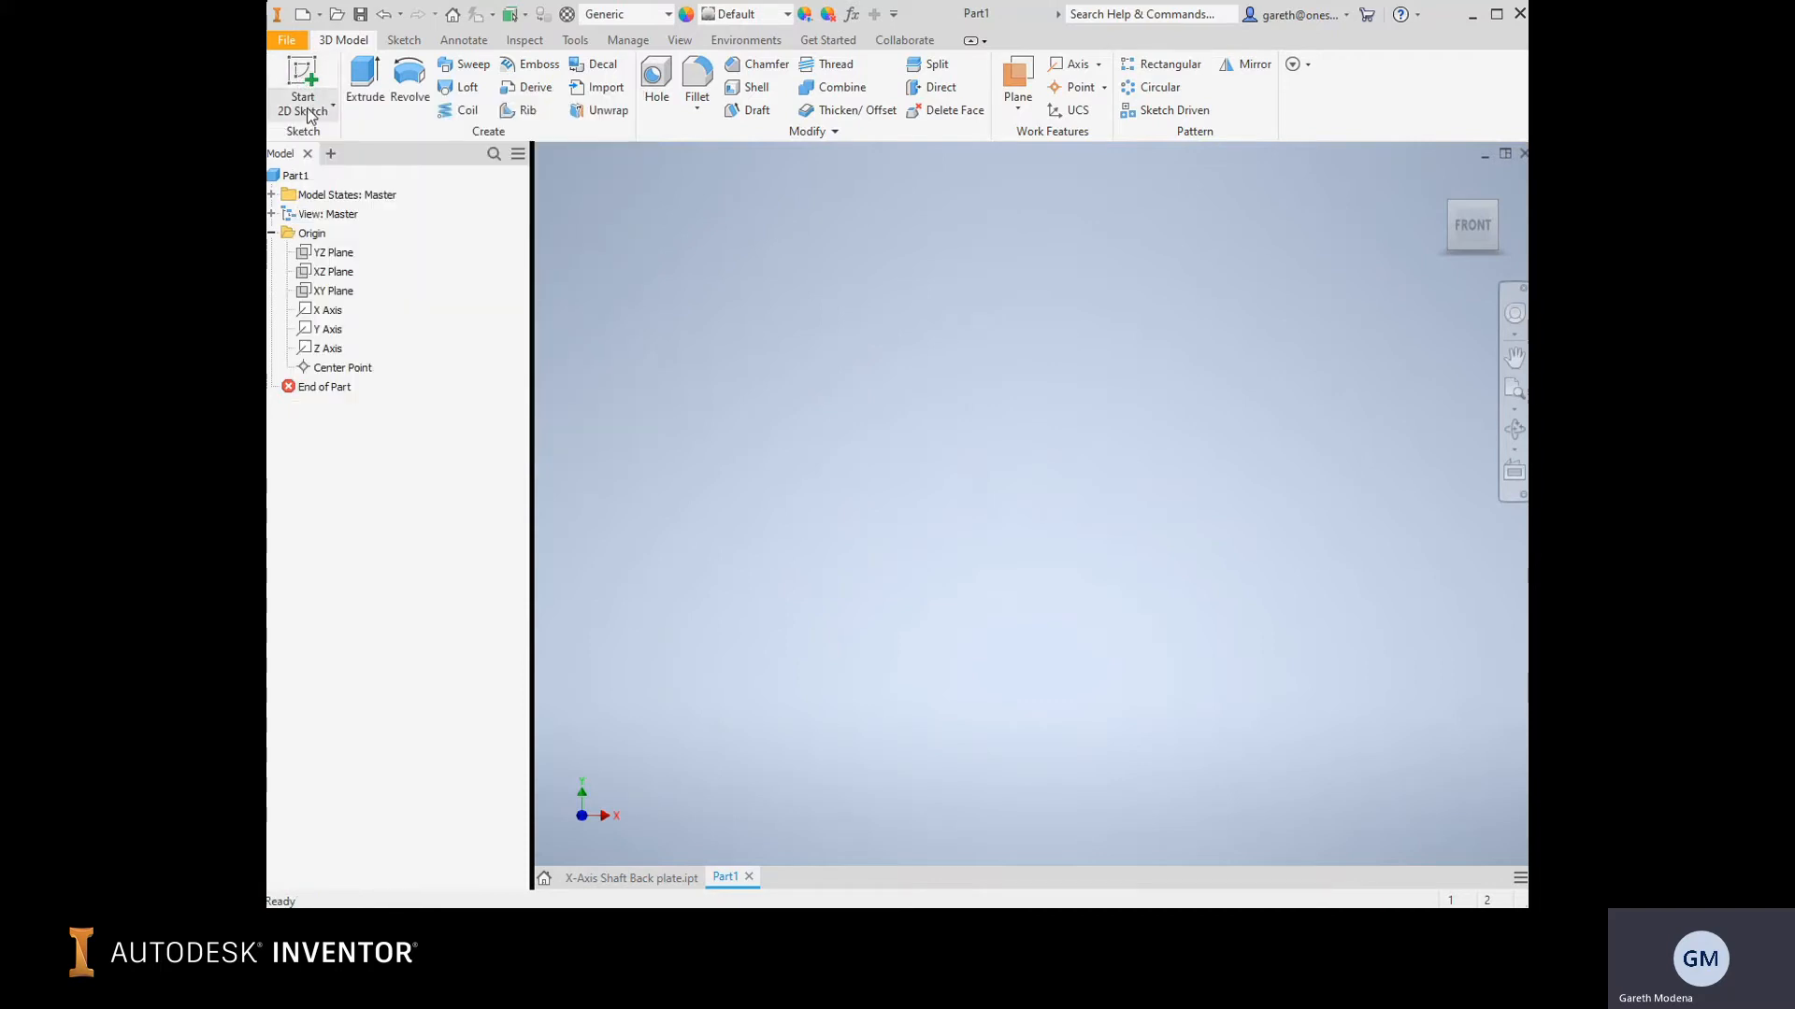
pyautogui.click(304, 99)
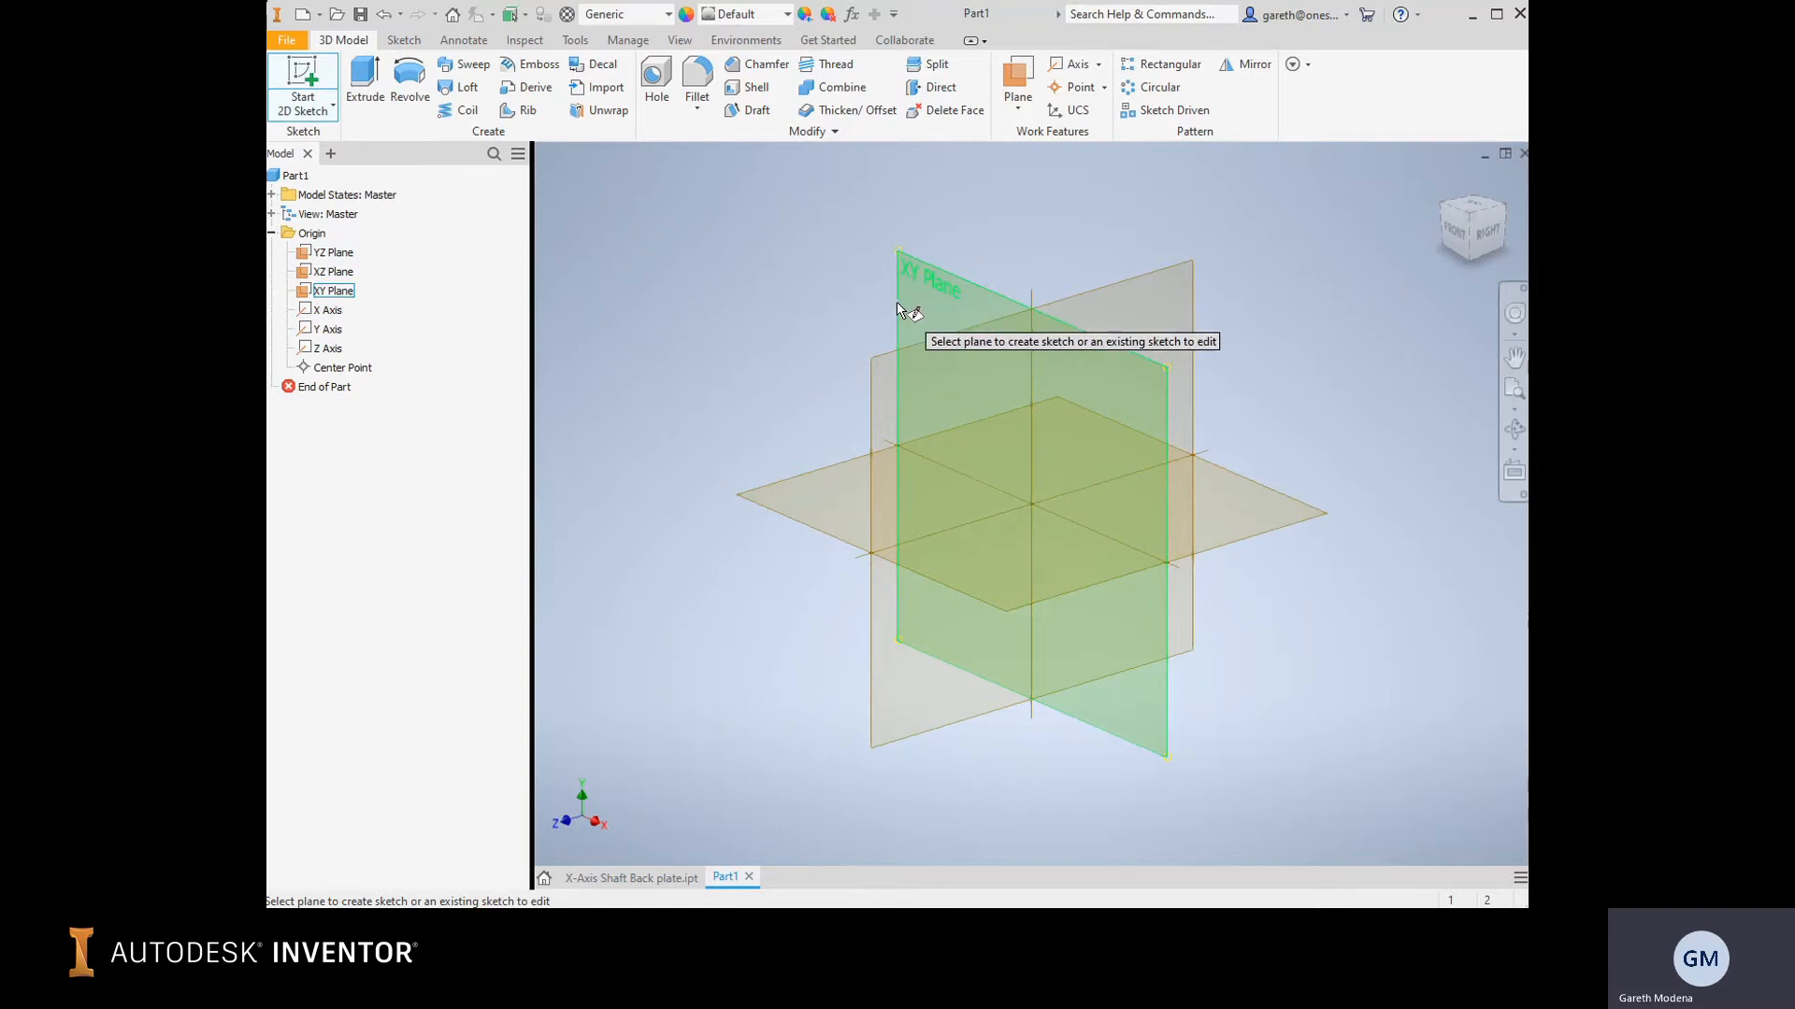
pyautogui.click(941, 282)
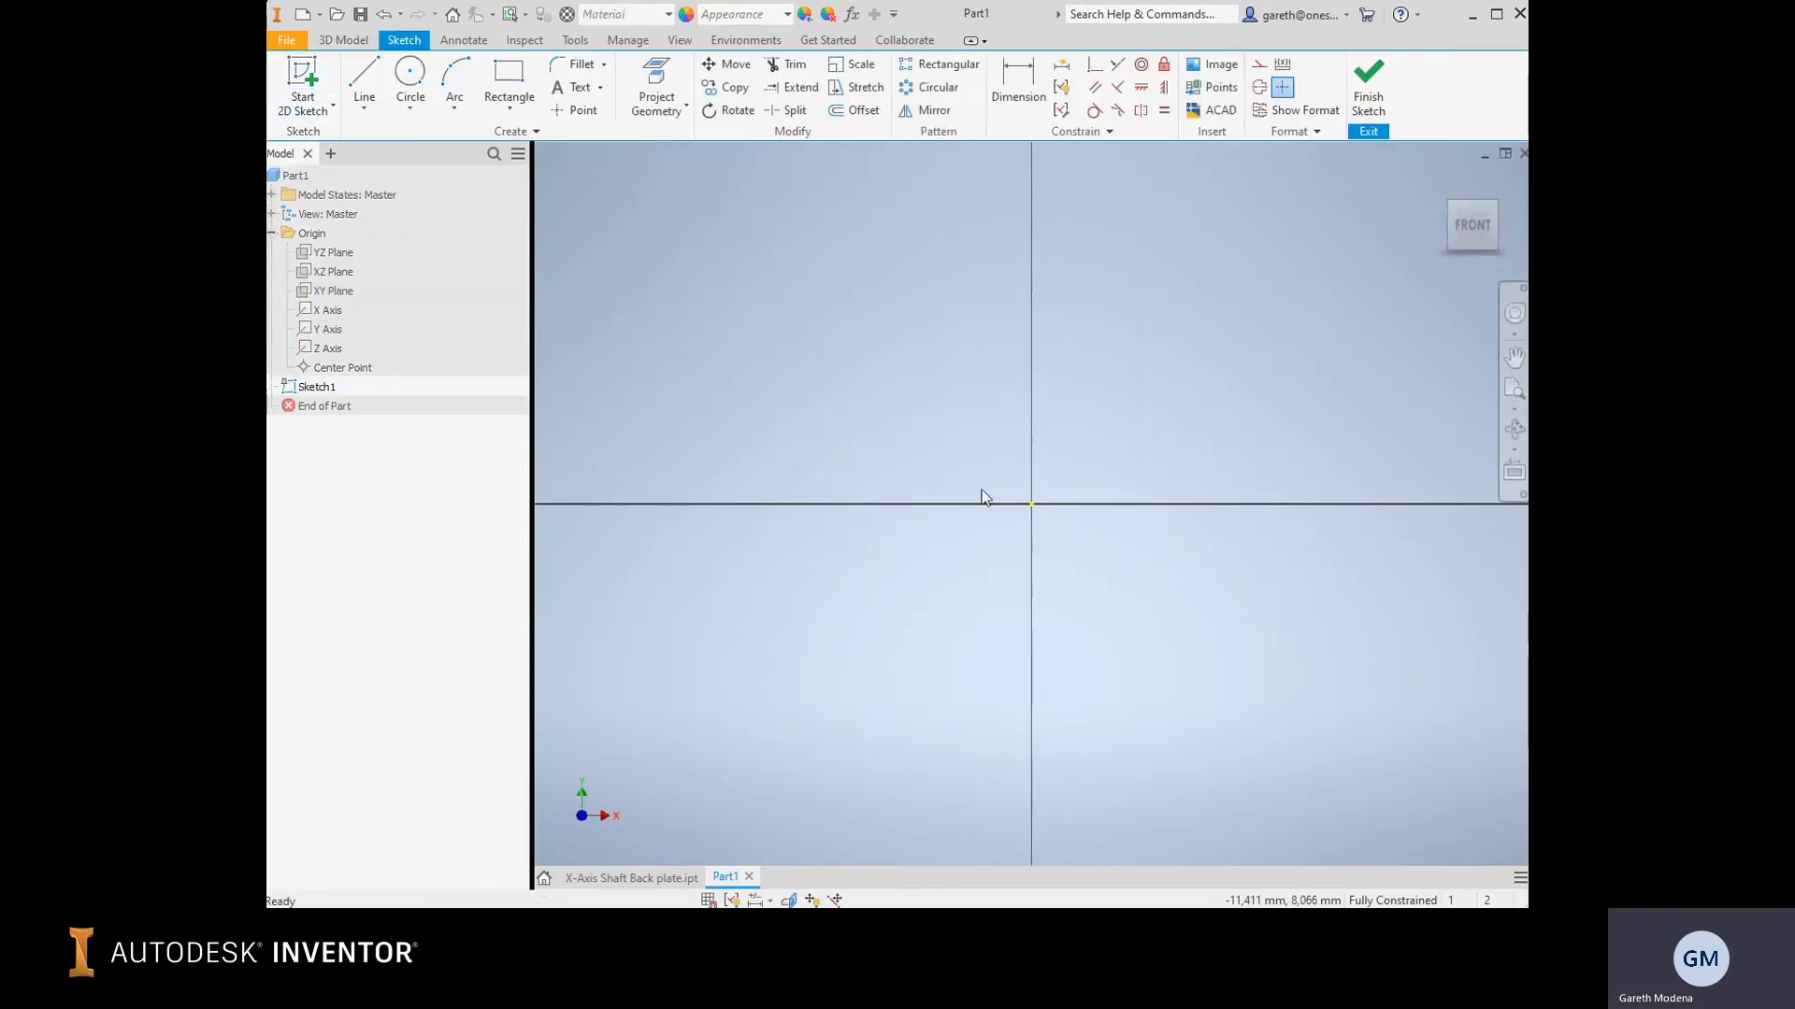
# Sketch a two-point rectangle 60 mm wide and 60 mm high around the sketch origin.
pyautogui.click(509, 78)
pyautogui.click(772, 738)
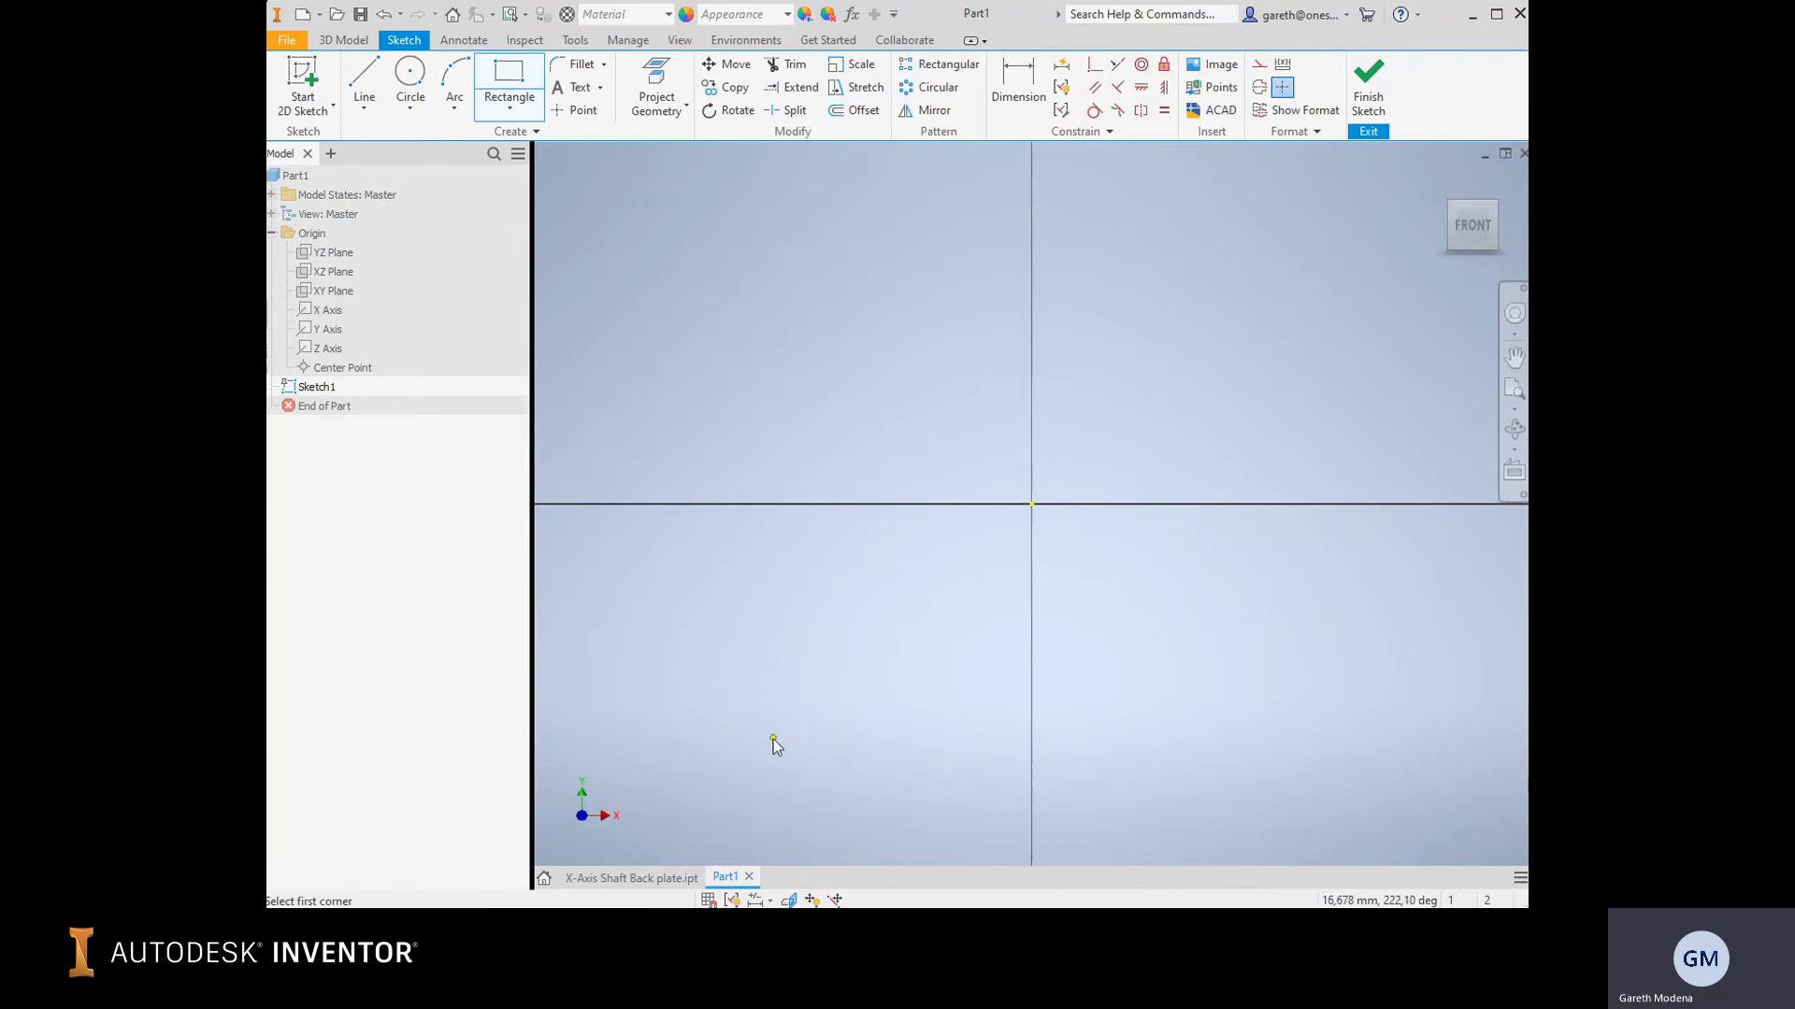
pyautogui.write('60')
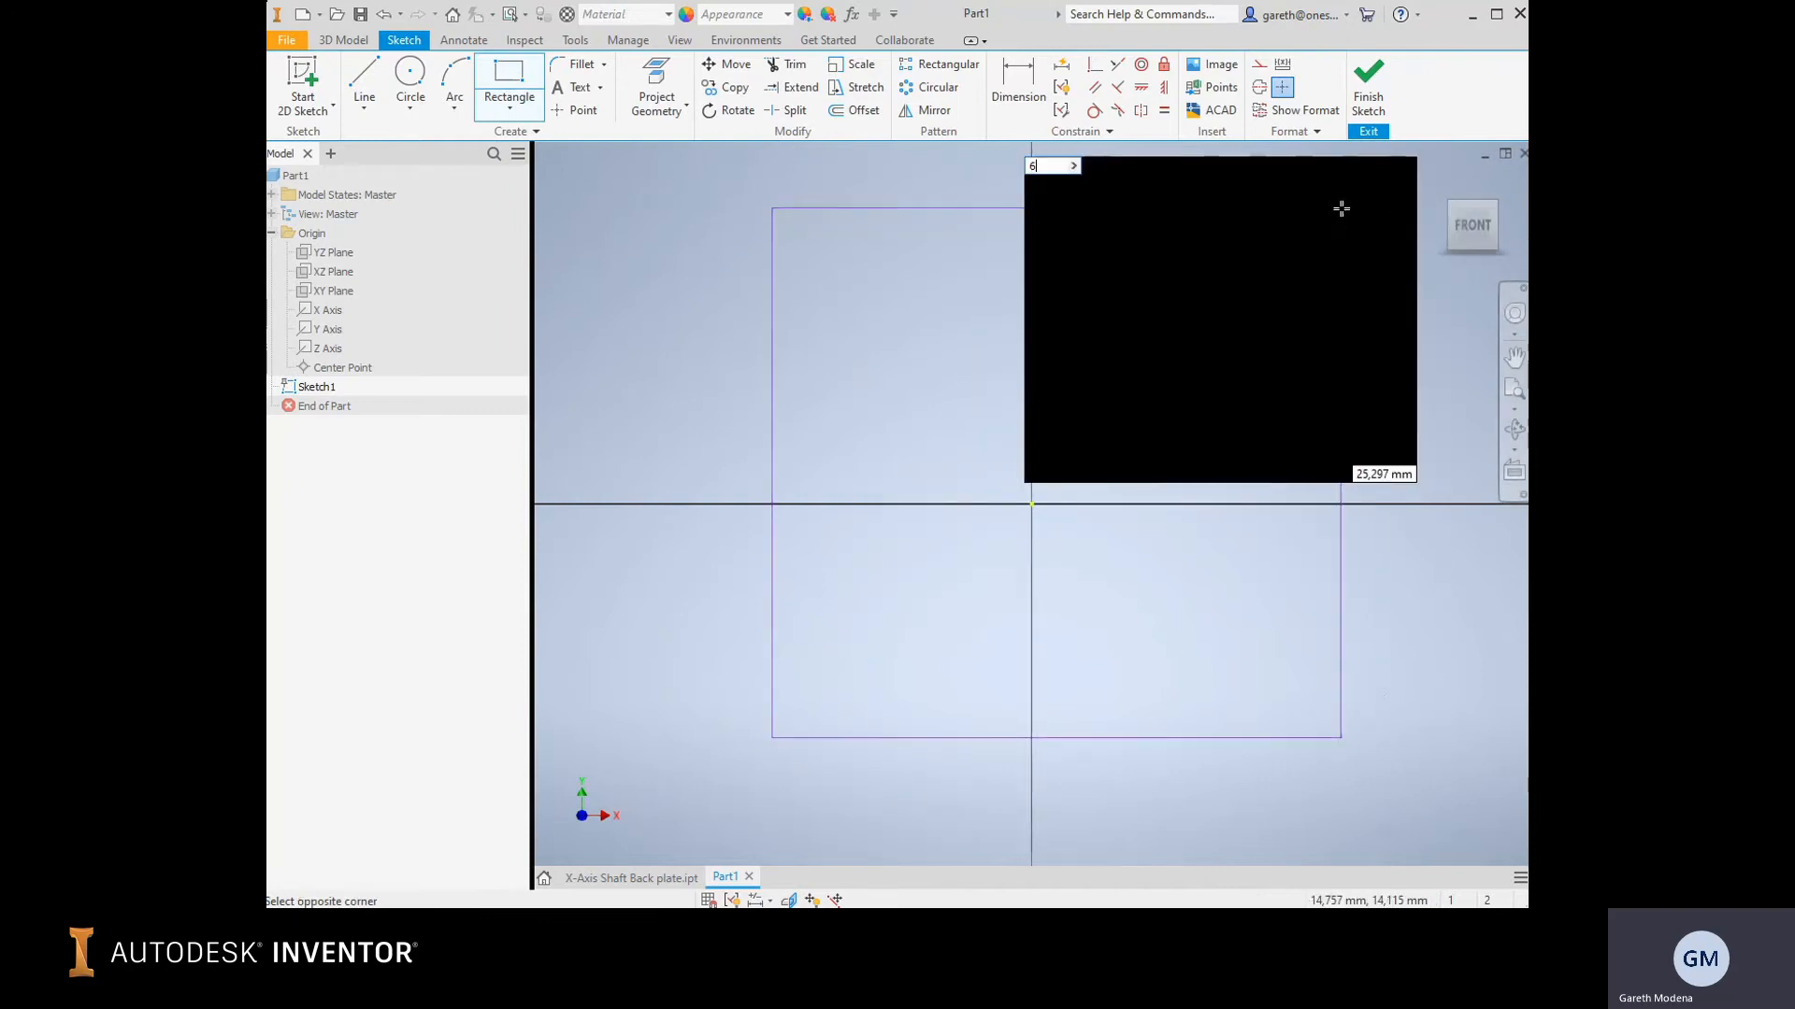
pyautogui.press('Tab')
pyautogui.write('60')
pyautogui.press('Return')
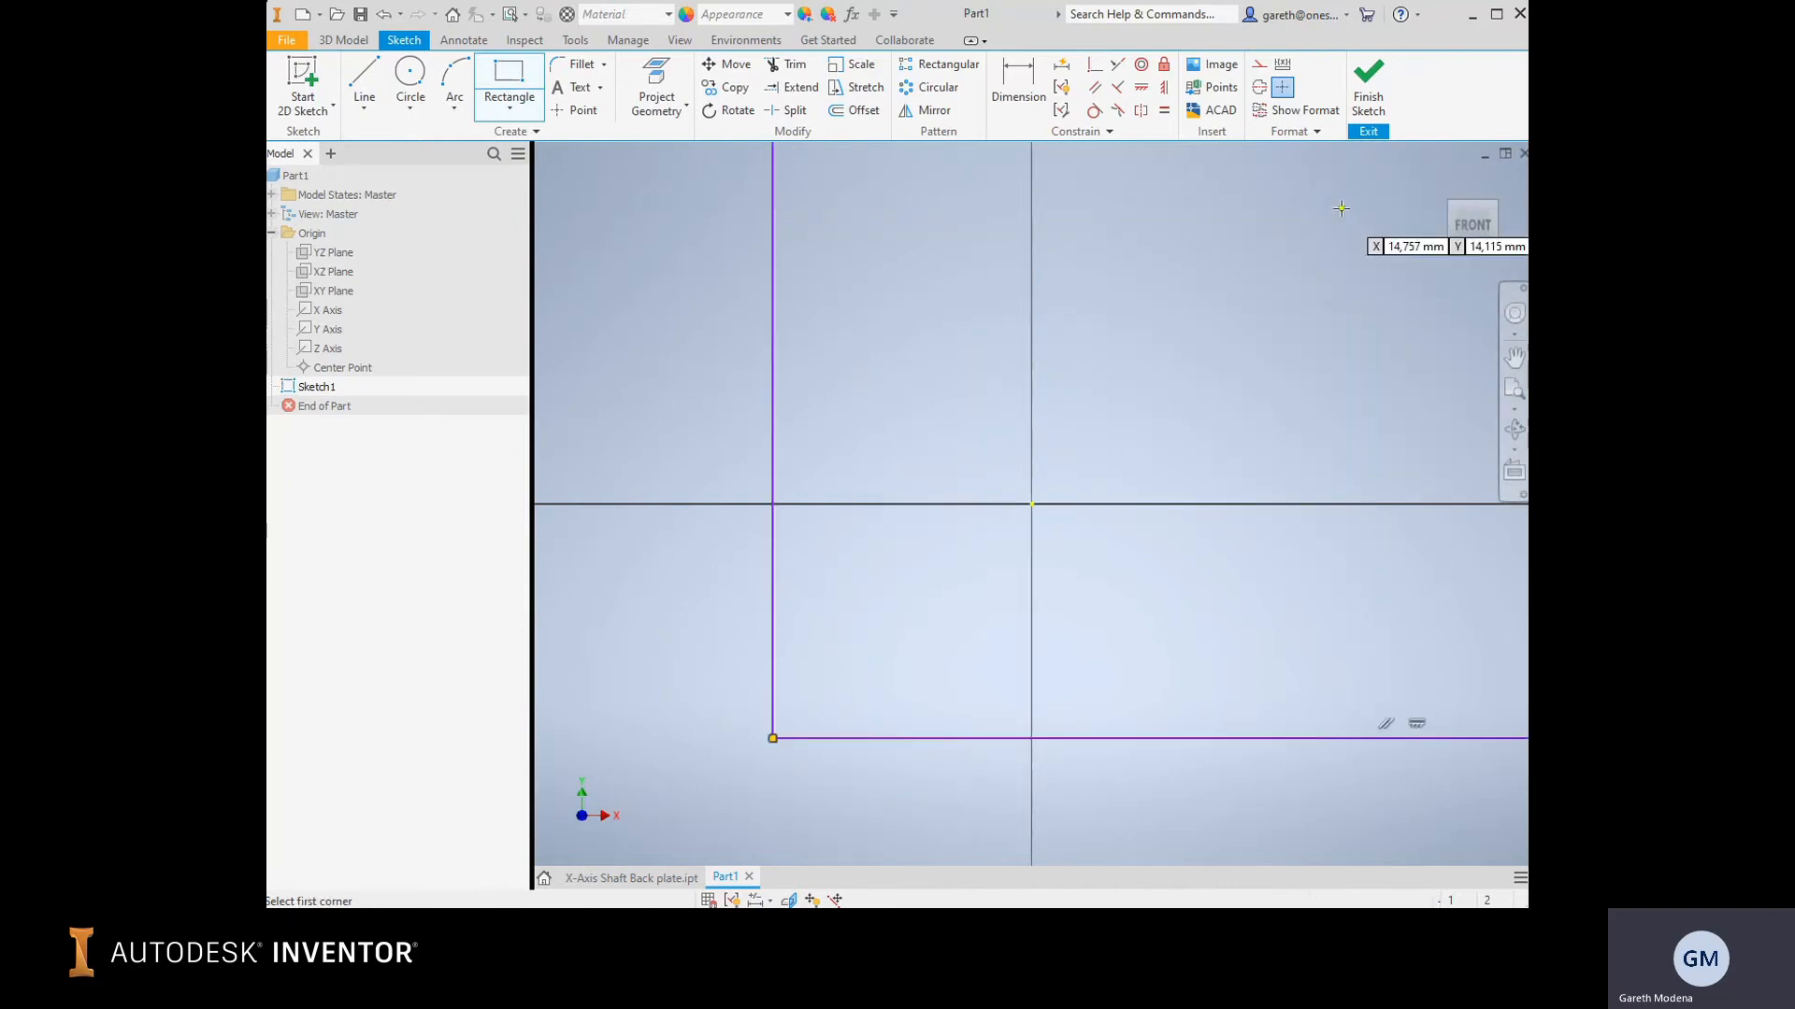
pyautogui.scroll(-5, 1338, 177)
pyautogui.moveTo(1337, 178); pyautogui.dragTo(1110, 516, button='middle')
pyautogui.press('Escape')
pyautogui.moveTo(1108, 538); pyautogui.dragTo(1065, 588)
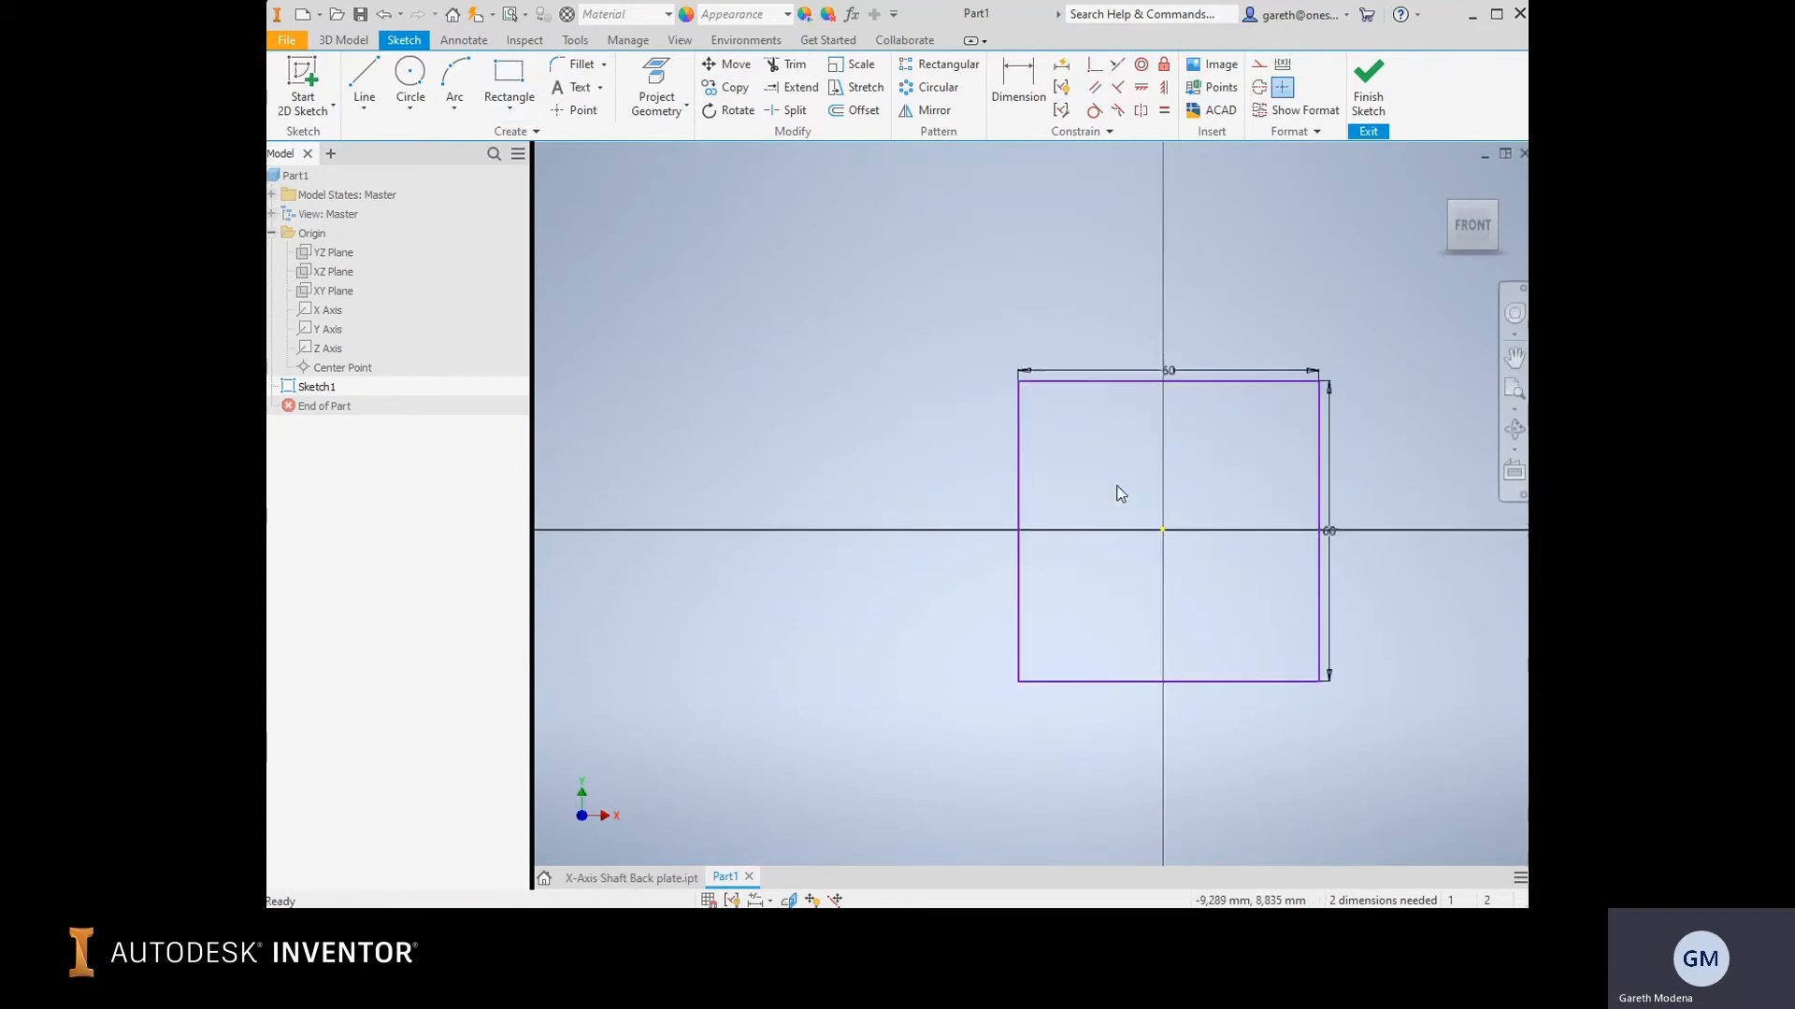
# Dimension the horizontal distance from the rectangle's left edge to the origin as half the width, using d0/2.
pyautogui.scroll(3, 1119, 489)
pyautogui.press('d')
pyautogui.click(1011, 501)
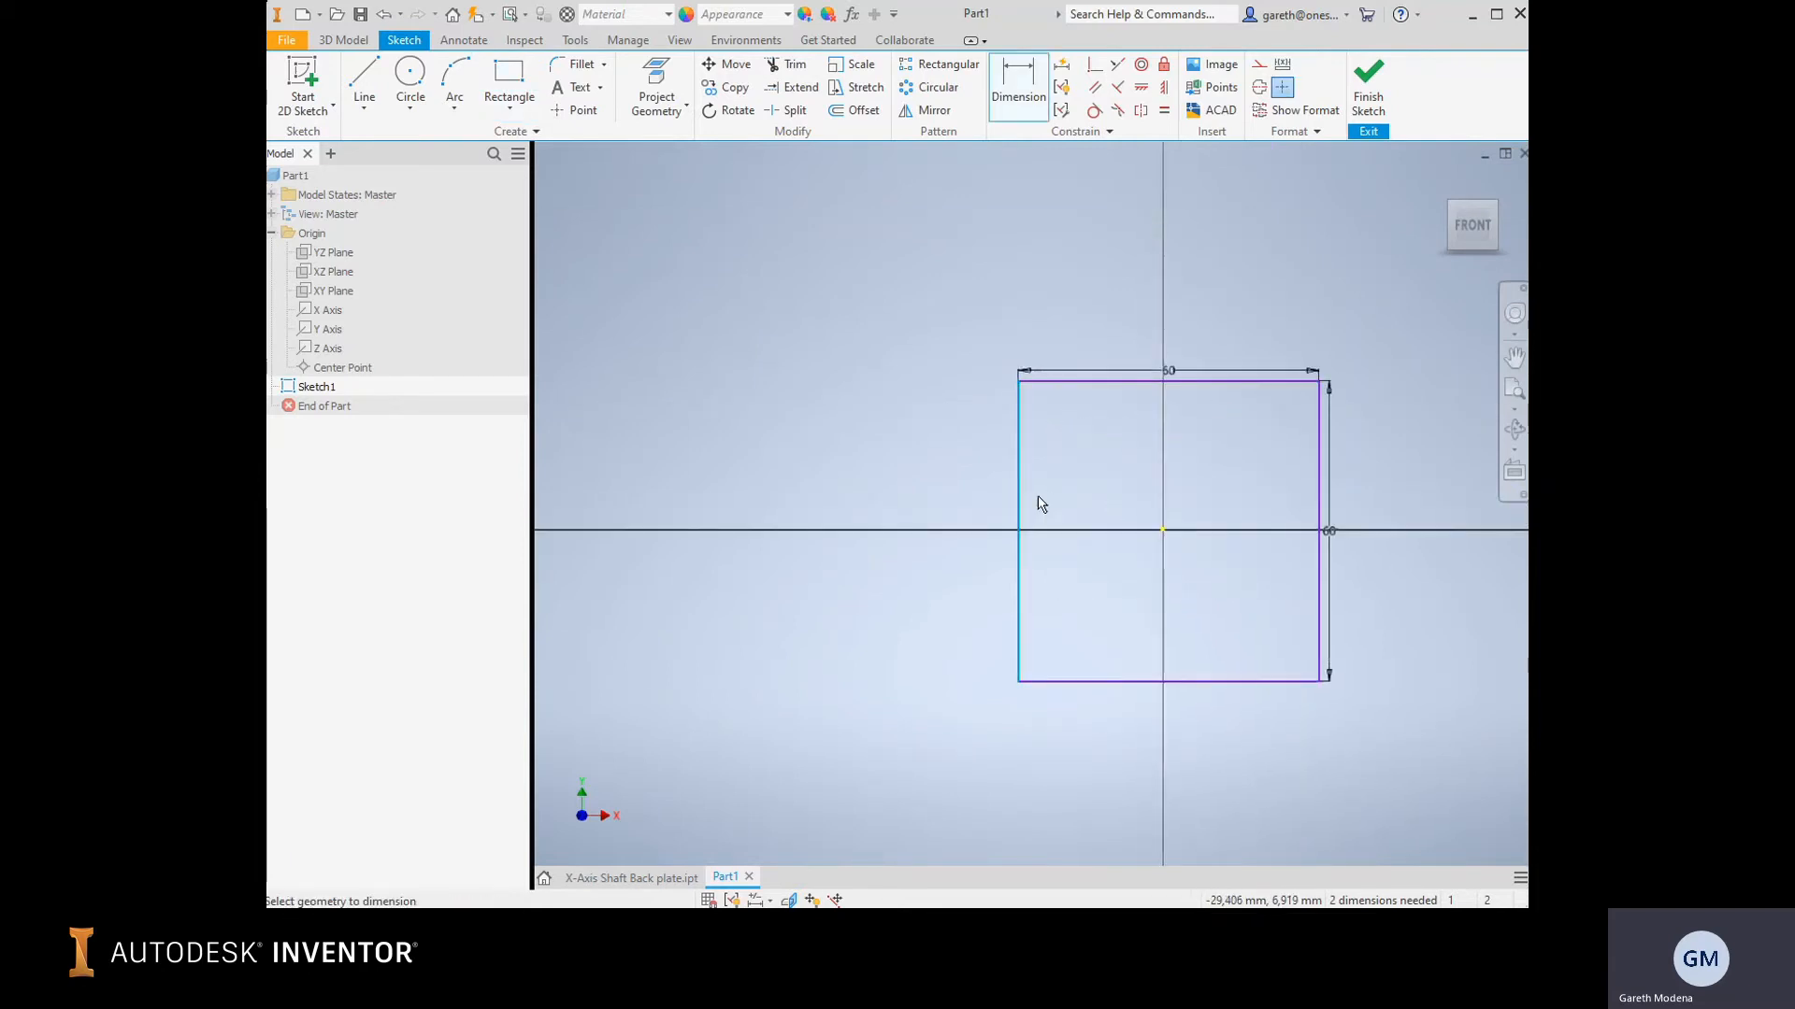
pyautogui.click(1167, 540)
pyautogui.click(1121, 466)
pyautogui.click(1174, 372)
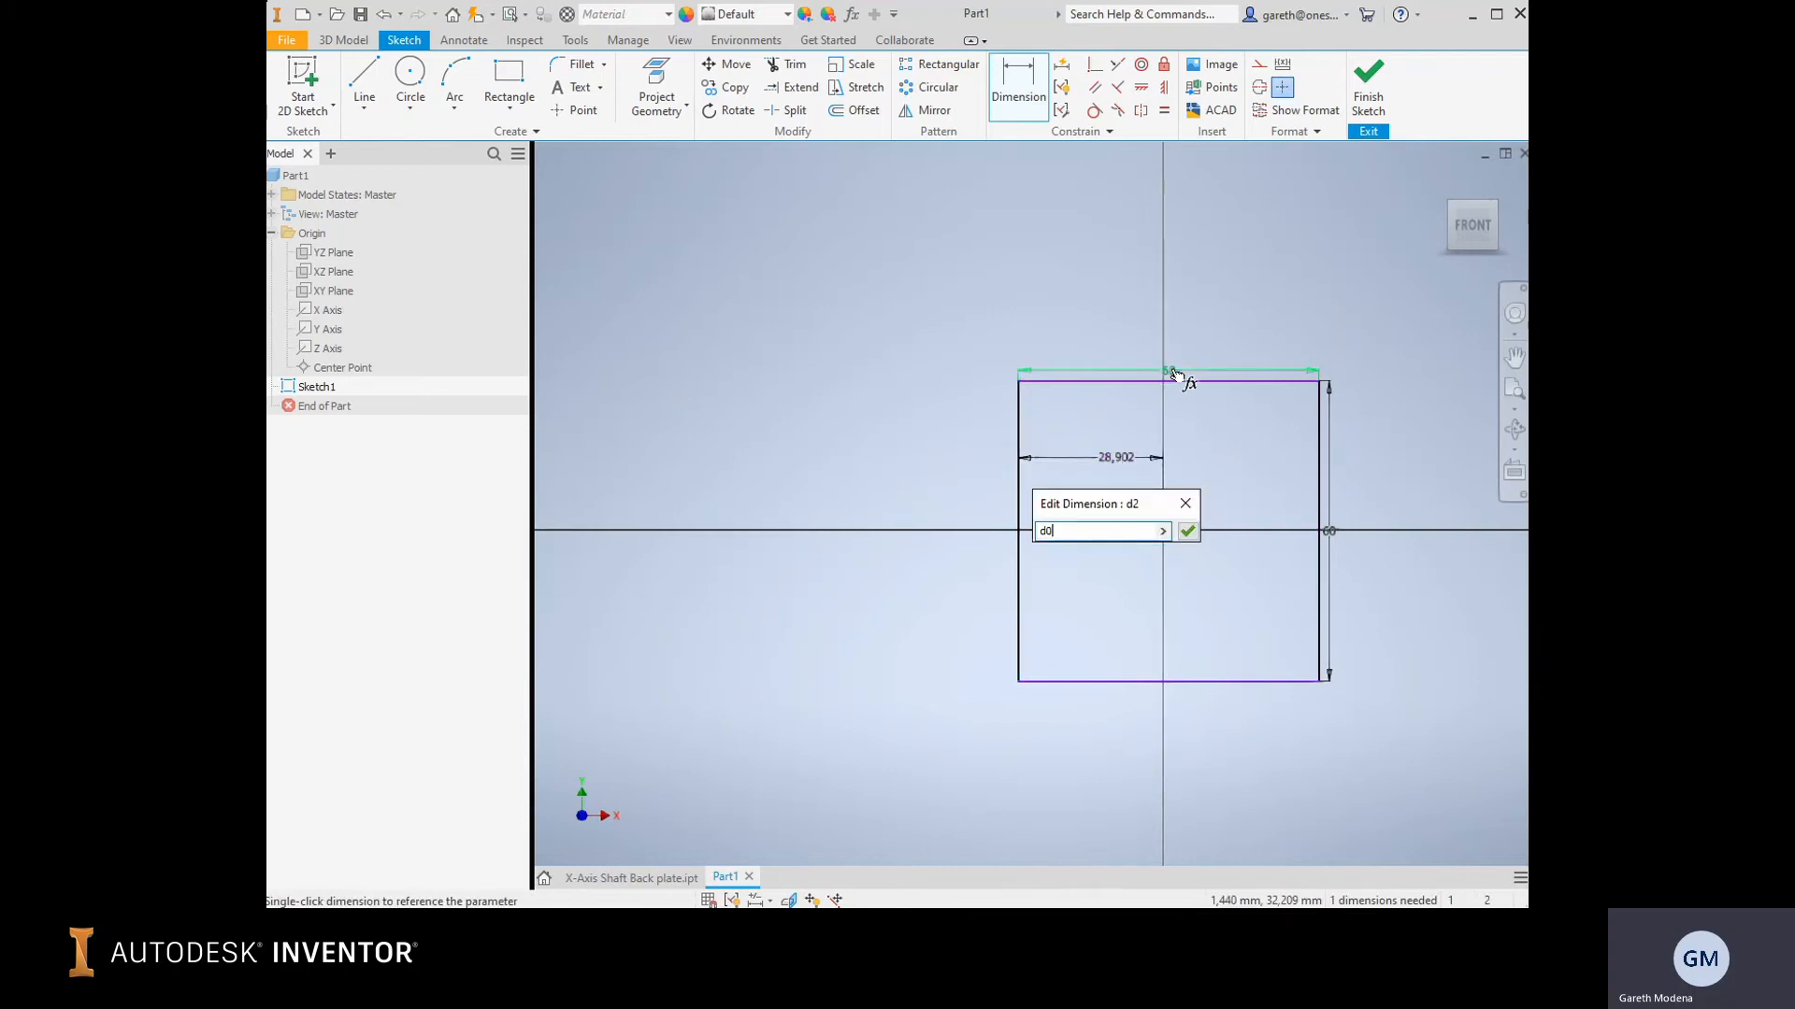
pyautogui.write('/2')
pyautogui.press('Return')
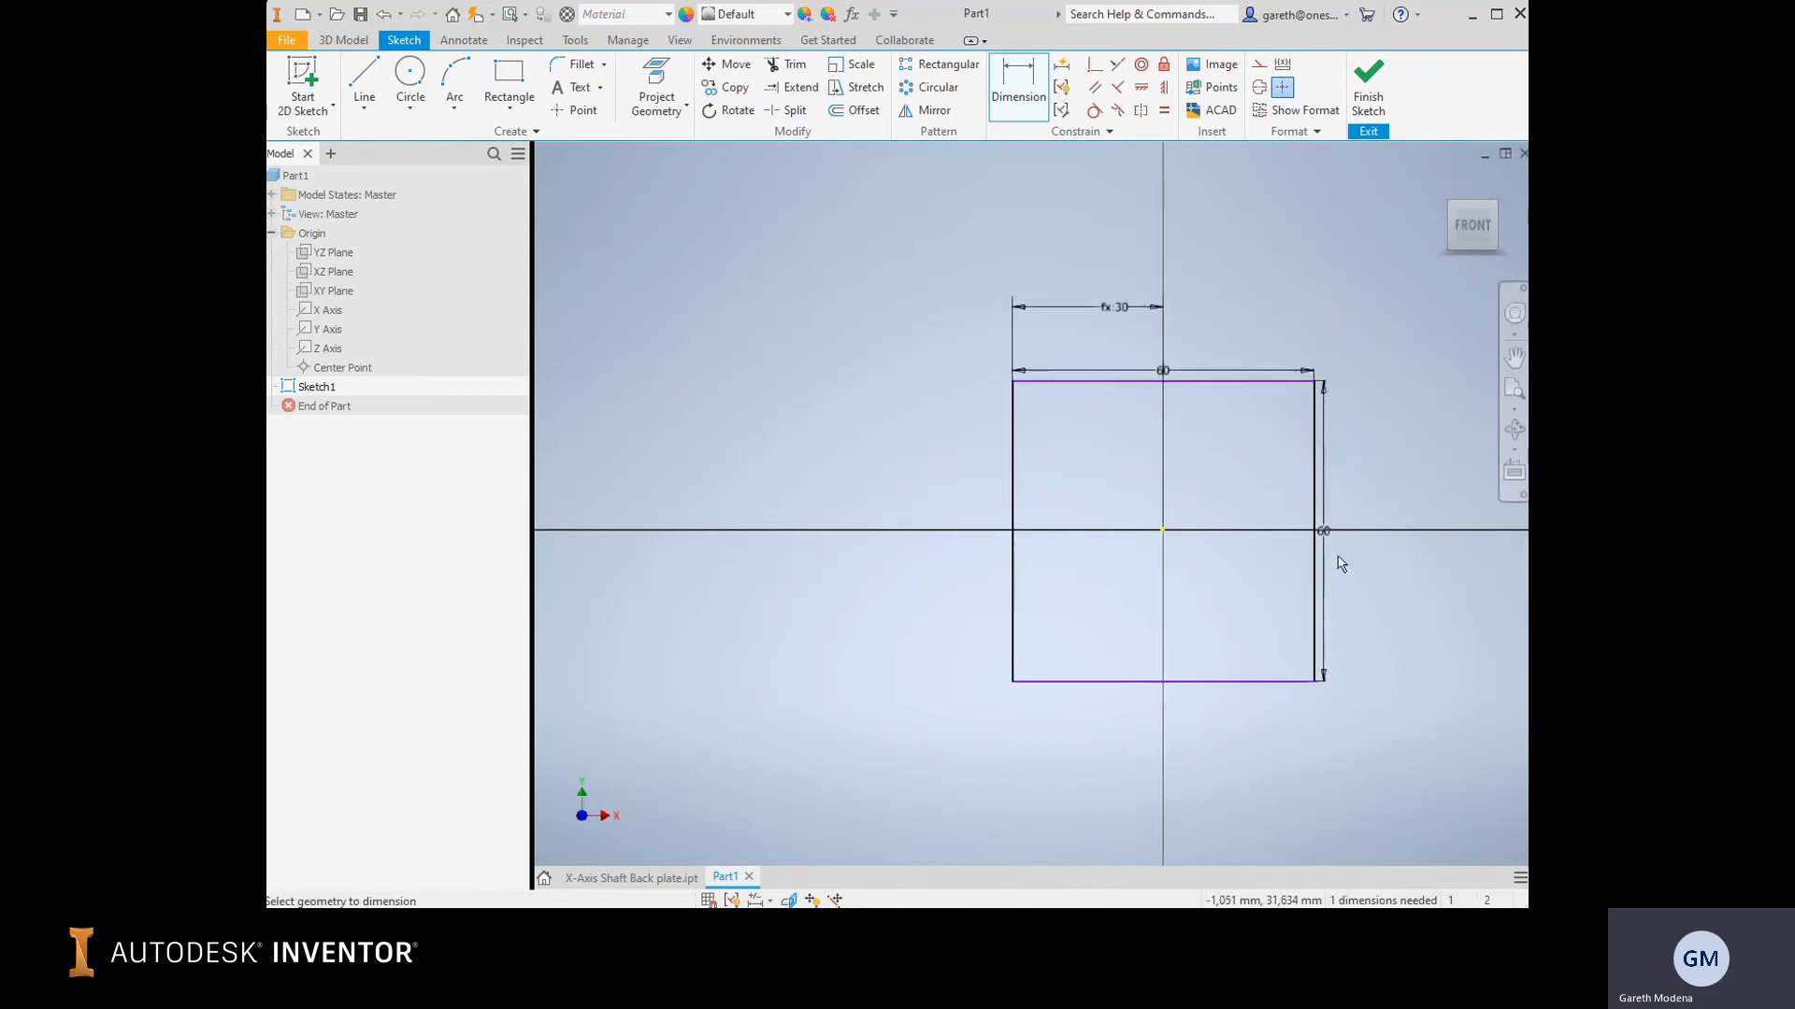
# Dimension the vertical distance from the rectangle's bottom edge to the origin as d1/2, and finish the sketch.
pyautogui.click(1227, 681)
pyautogui.click(1169, 531)
pyautogui.click(1199, 599)
pyautogui.click(1324, 531)
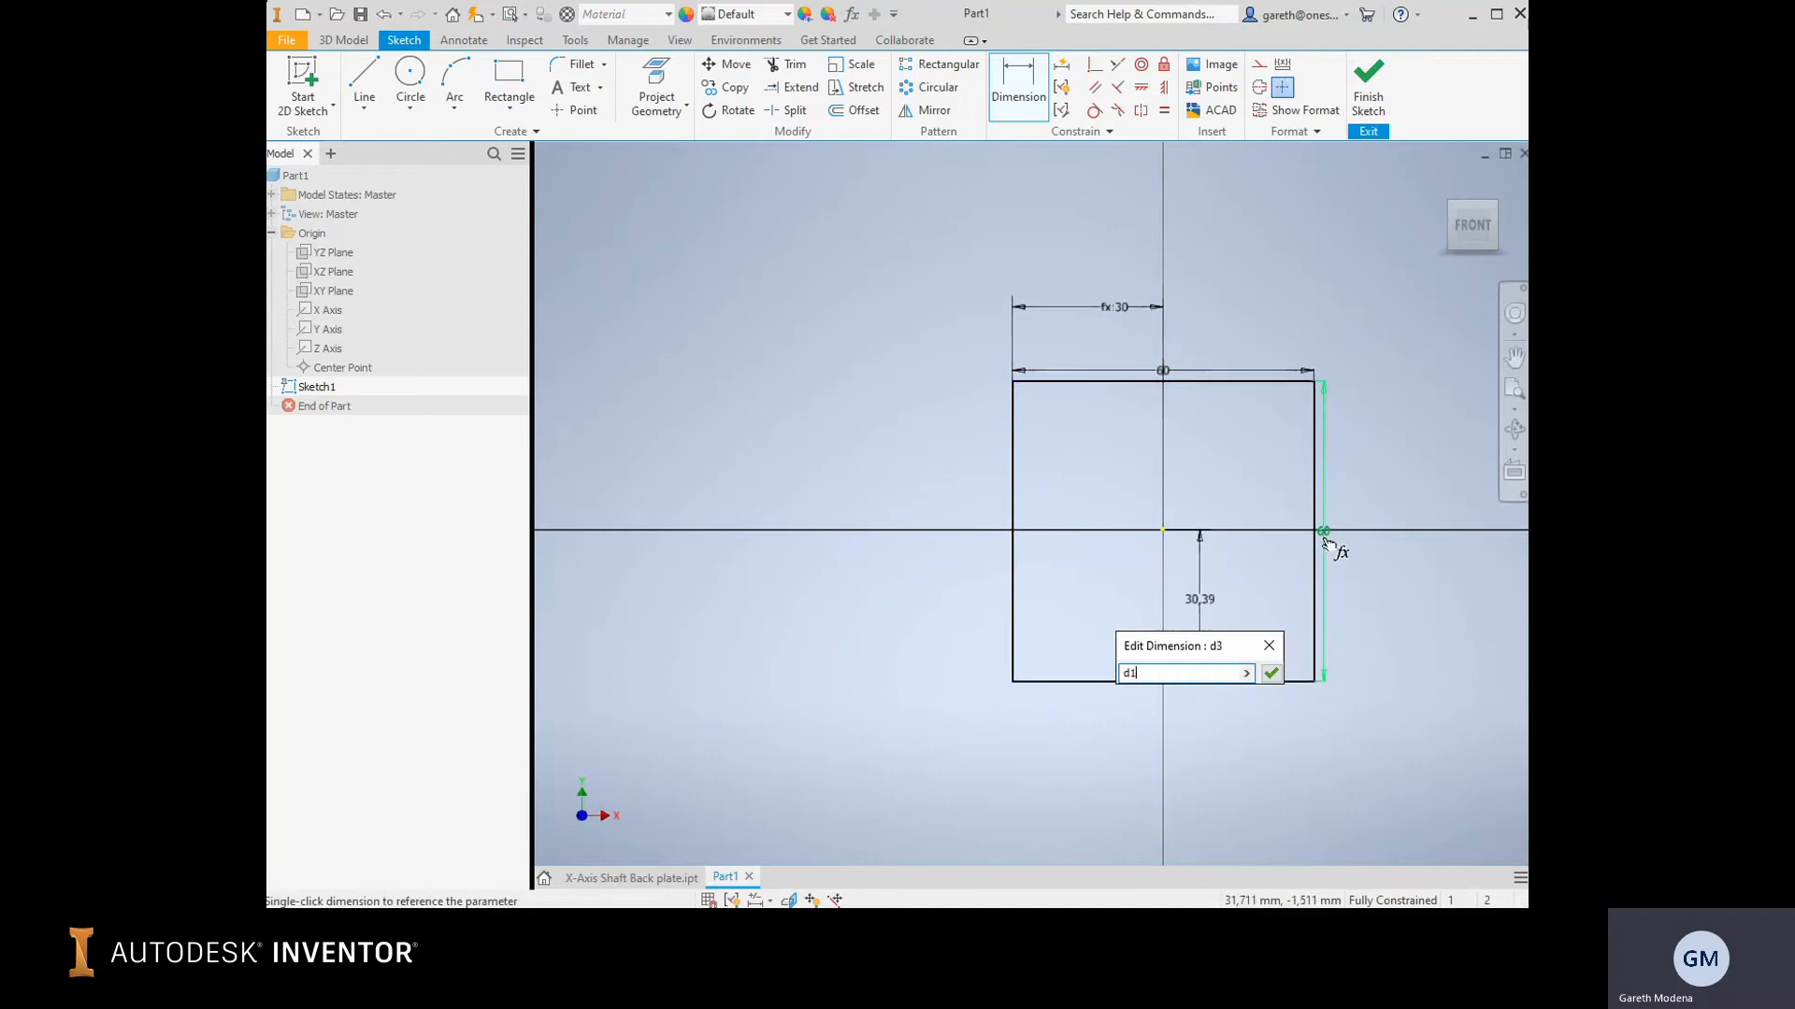
pyautogui.write('/2')
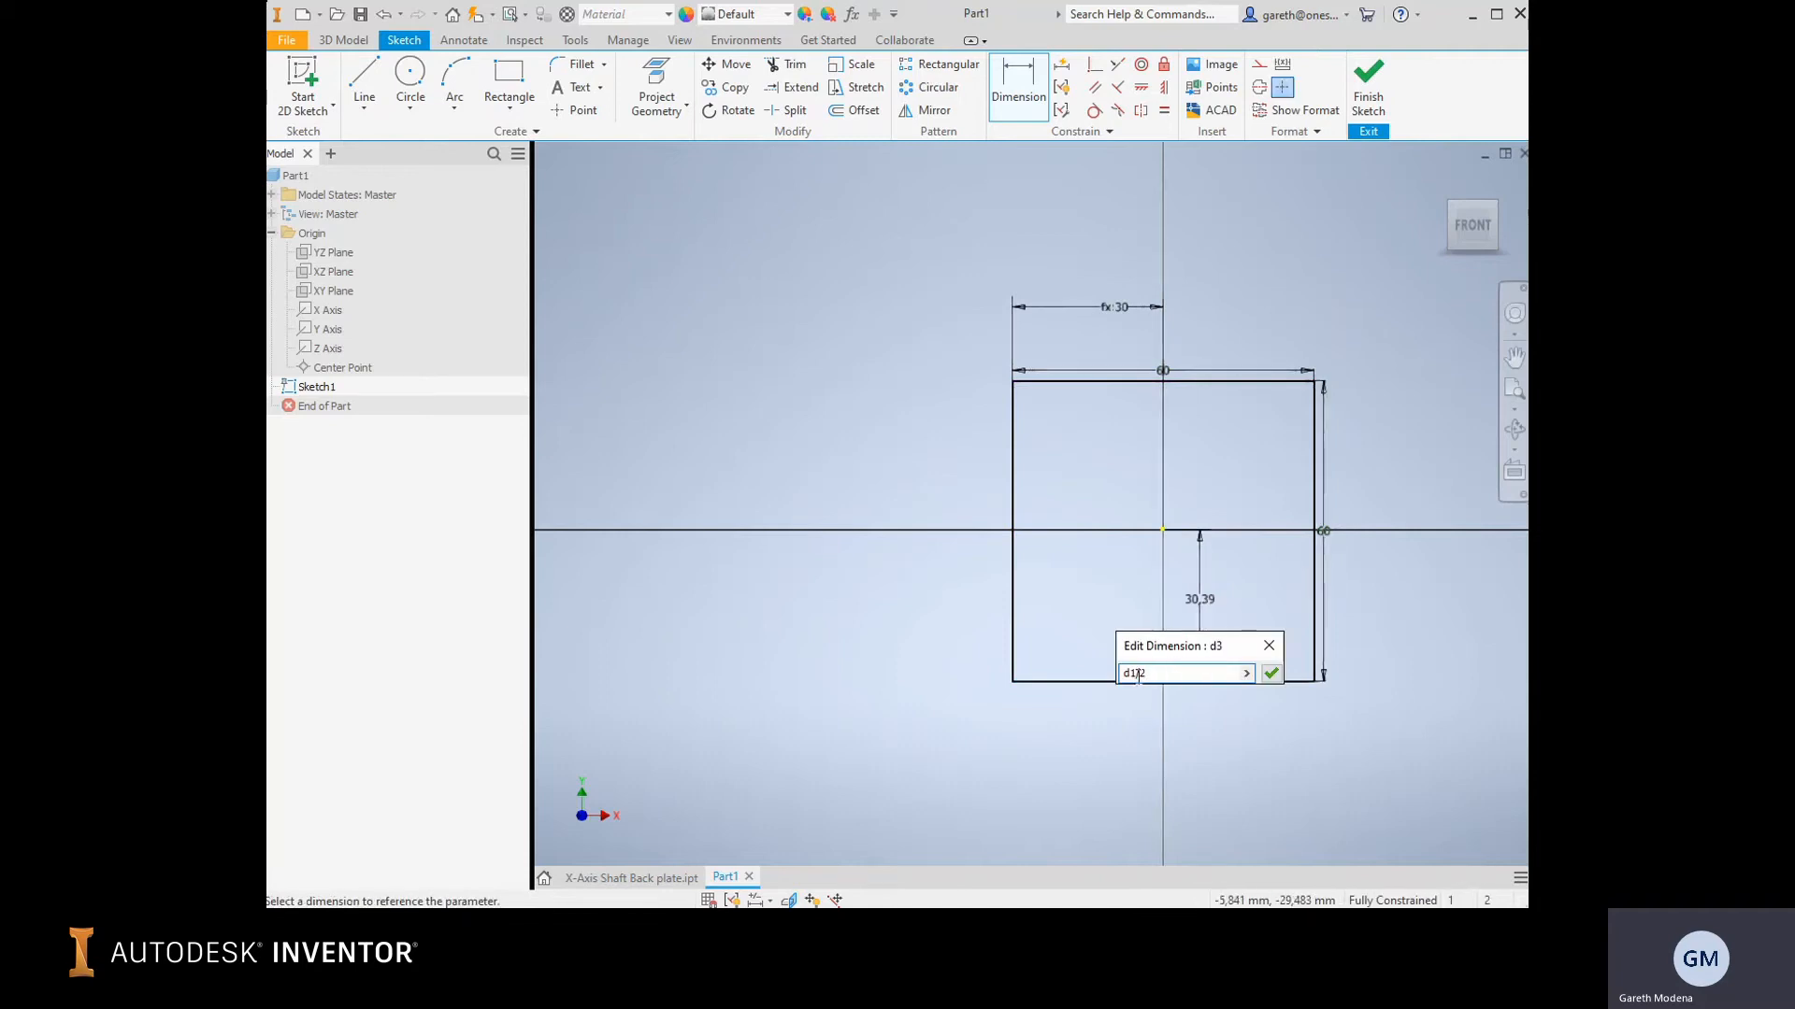
pyautogui.click(1270, 673)
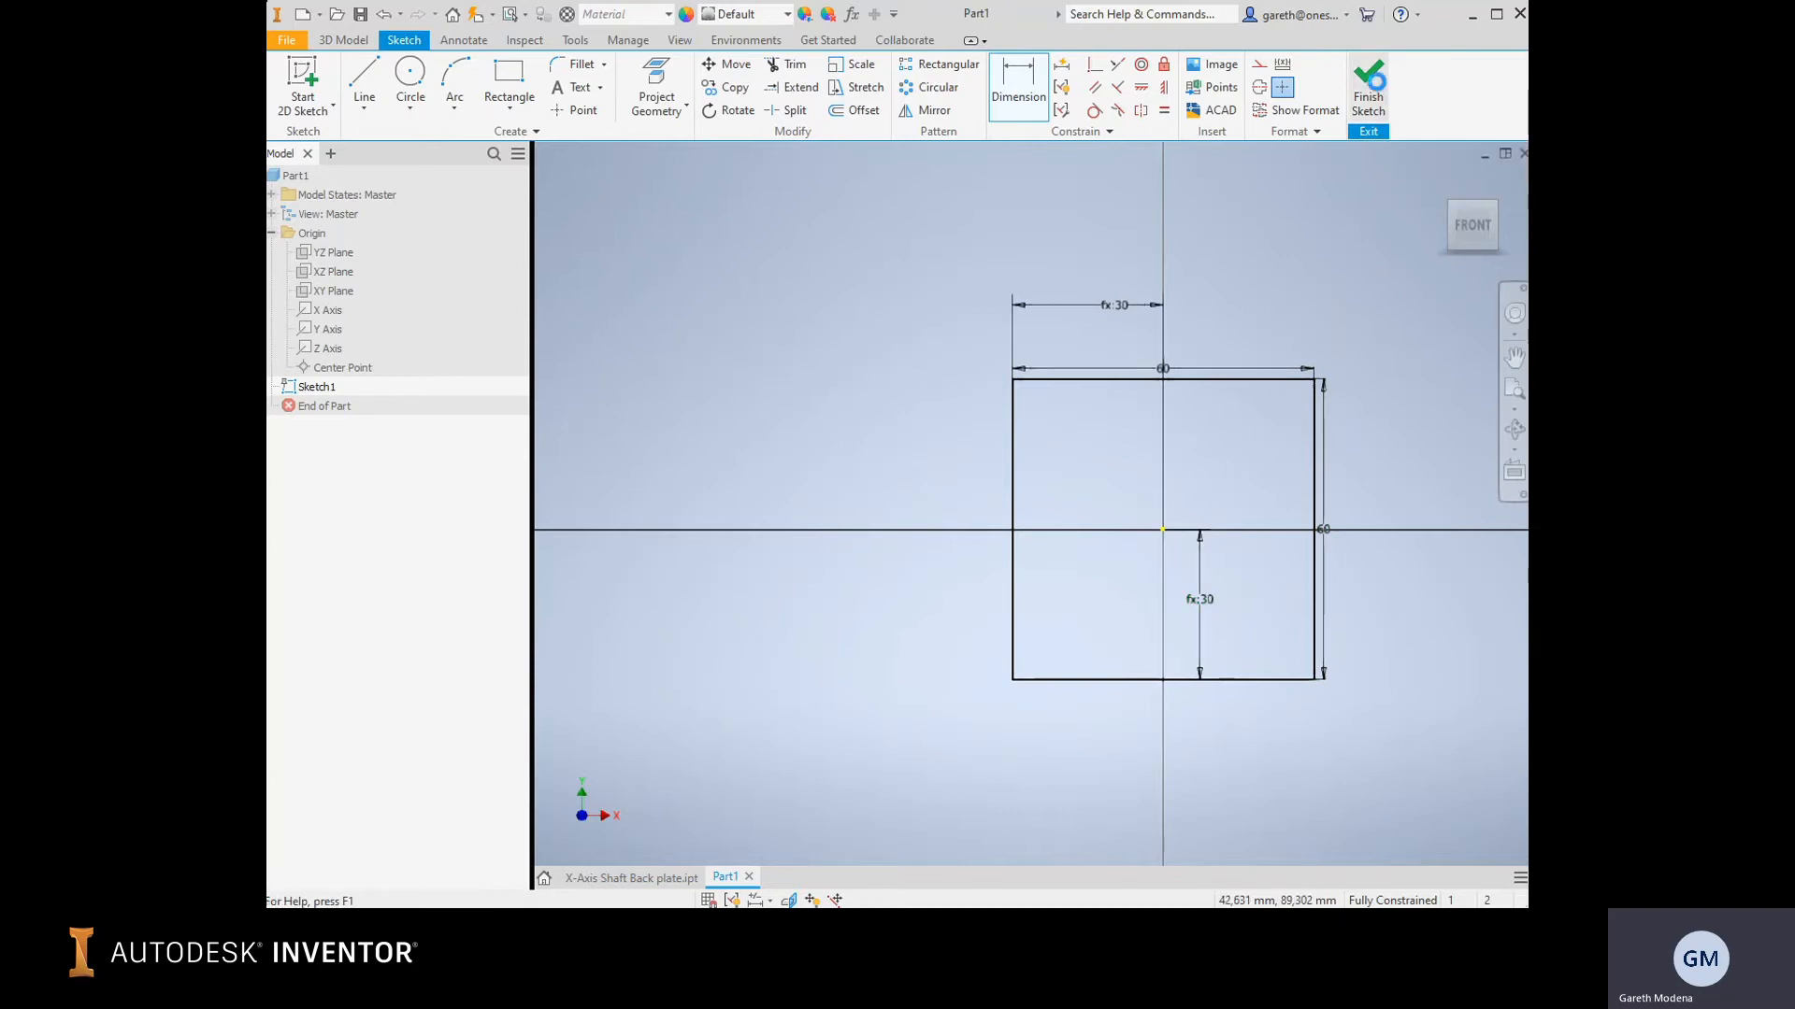
pyautogui.click(1368, 89)
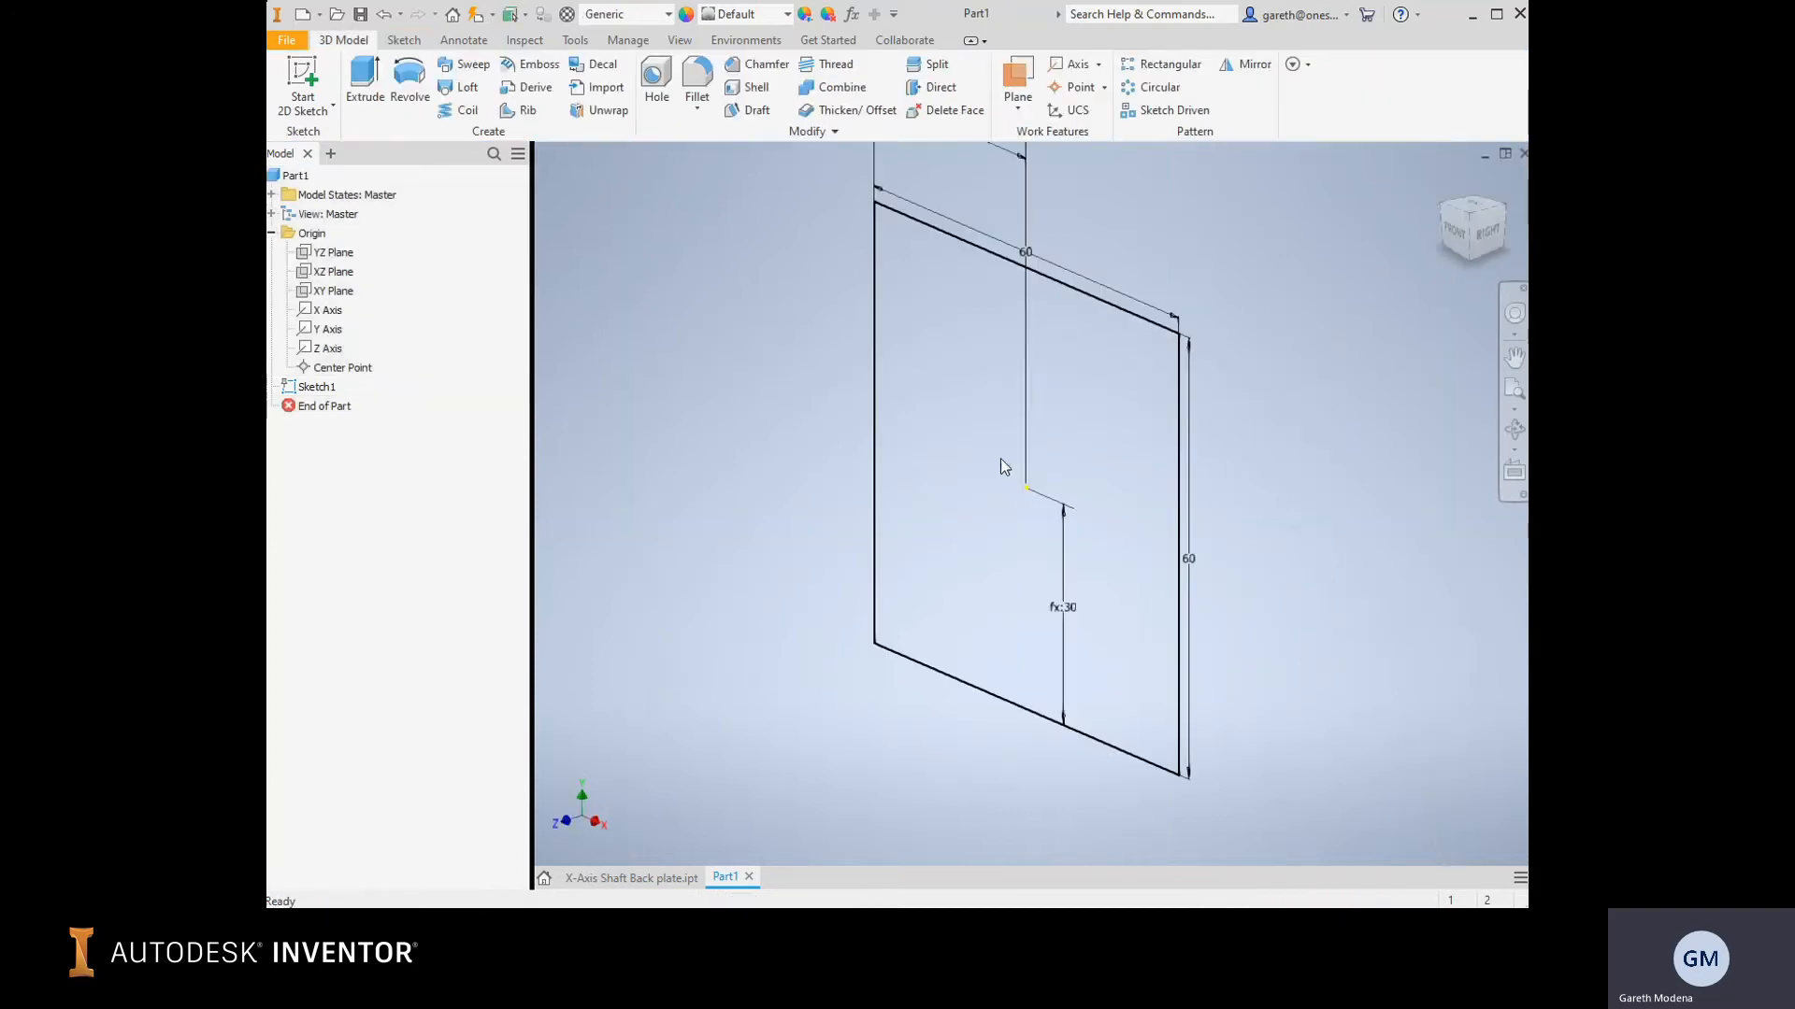
# Extrude the square profile 4 mm in the default direction to form the plate.
pyautogui.click(369, 83)
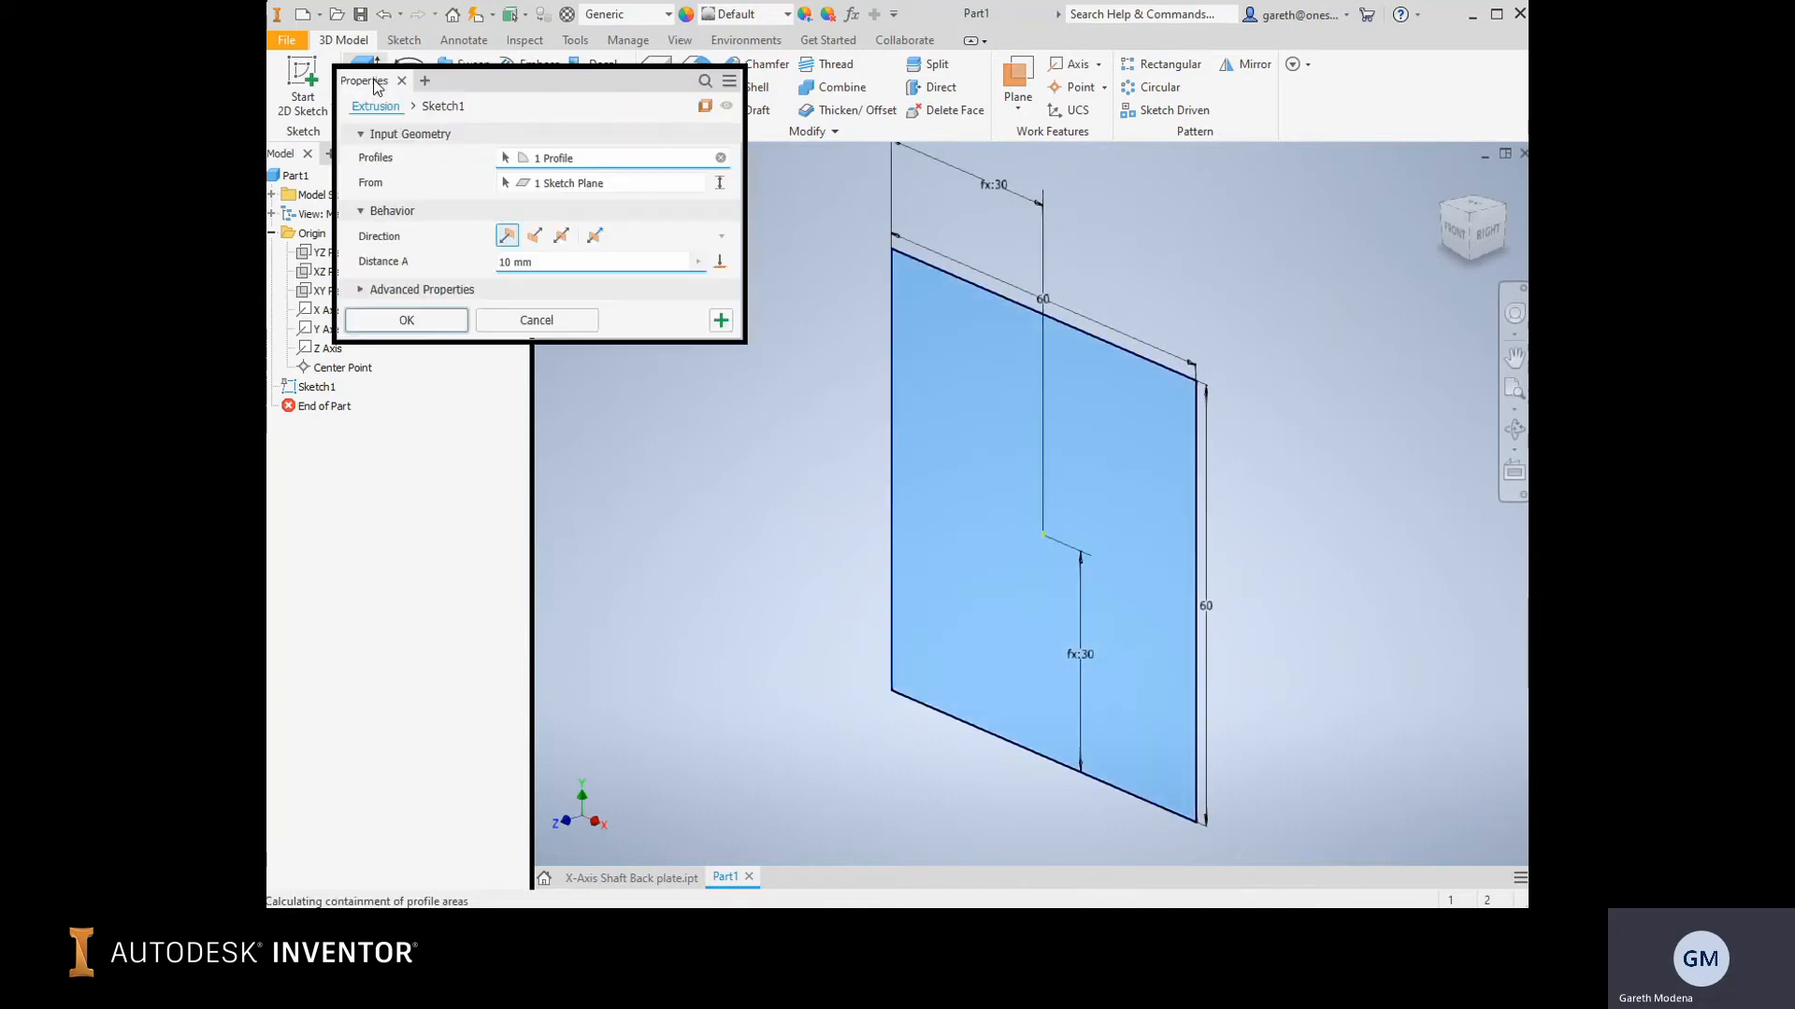
pyautogui.write('54')
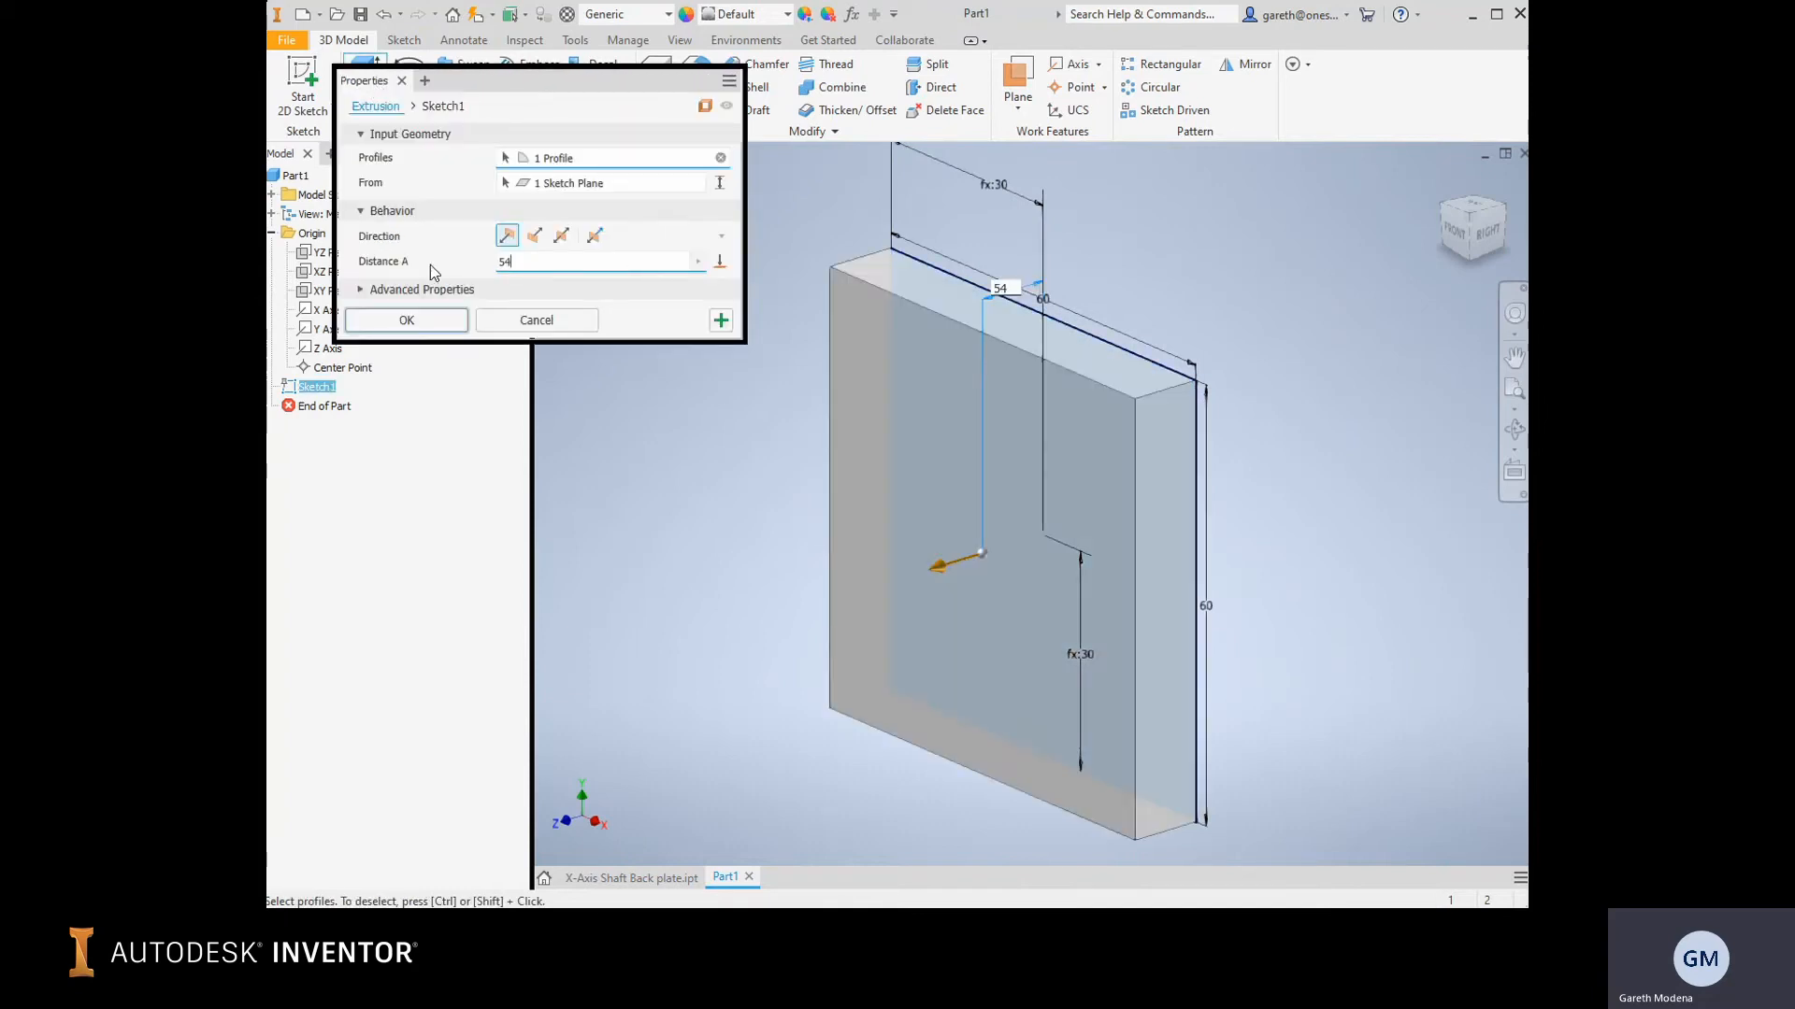
pyautogui.press('BackSpace')
pyautogui.press('BackSpace')
pyautogui.write('4')
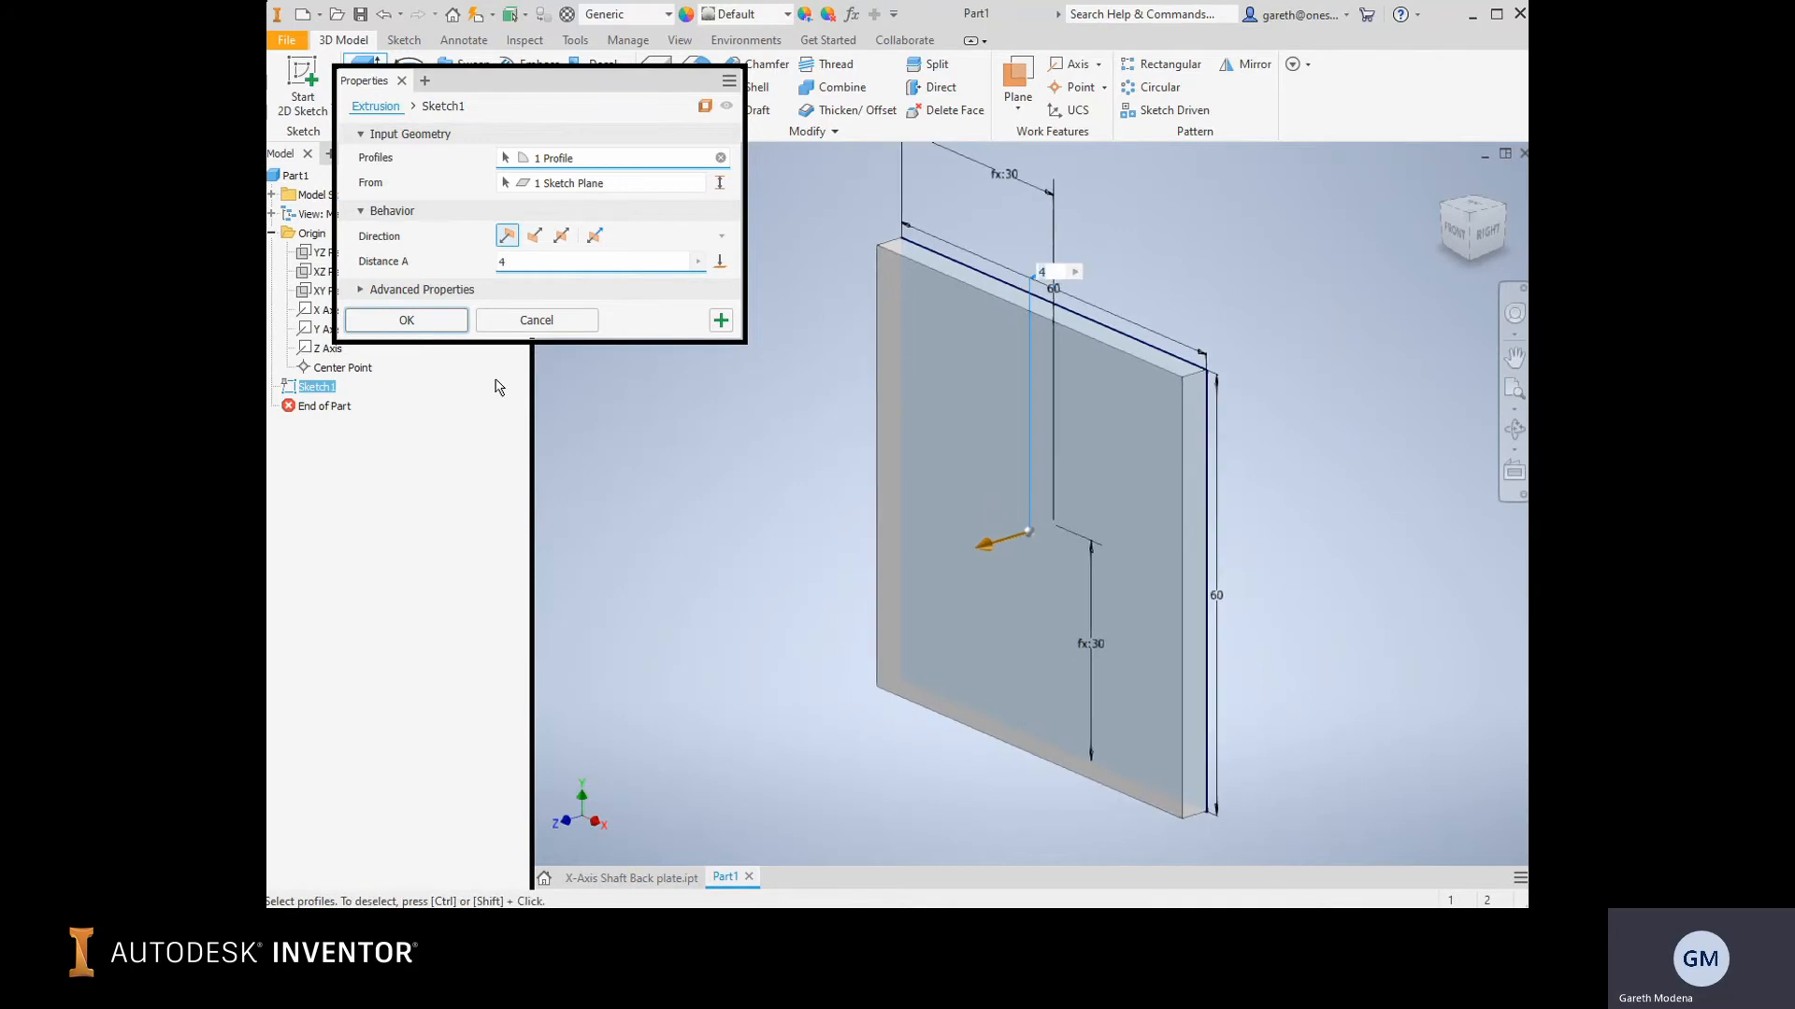
pyautogui.click(405, 320)
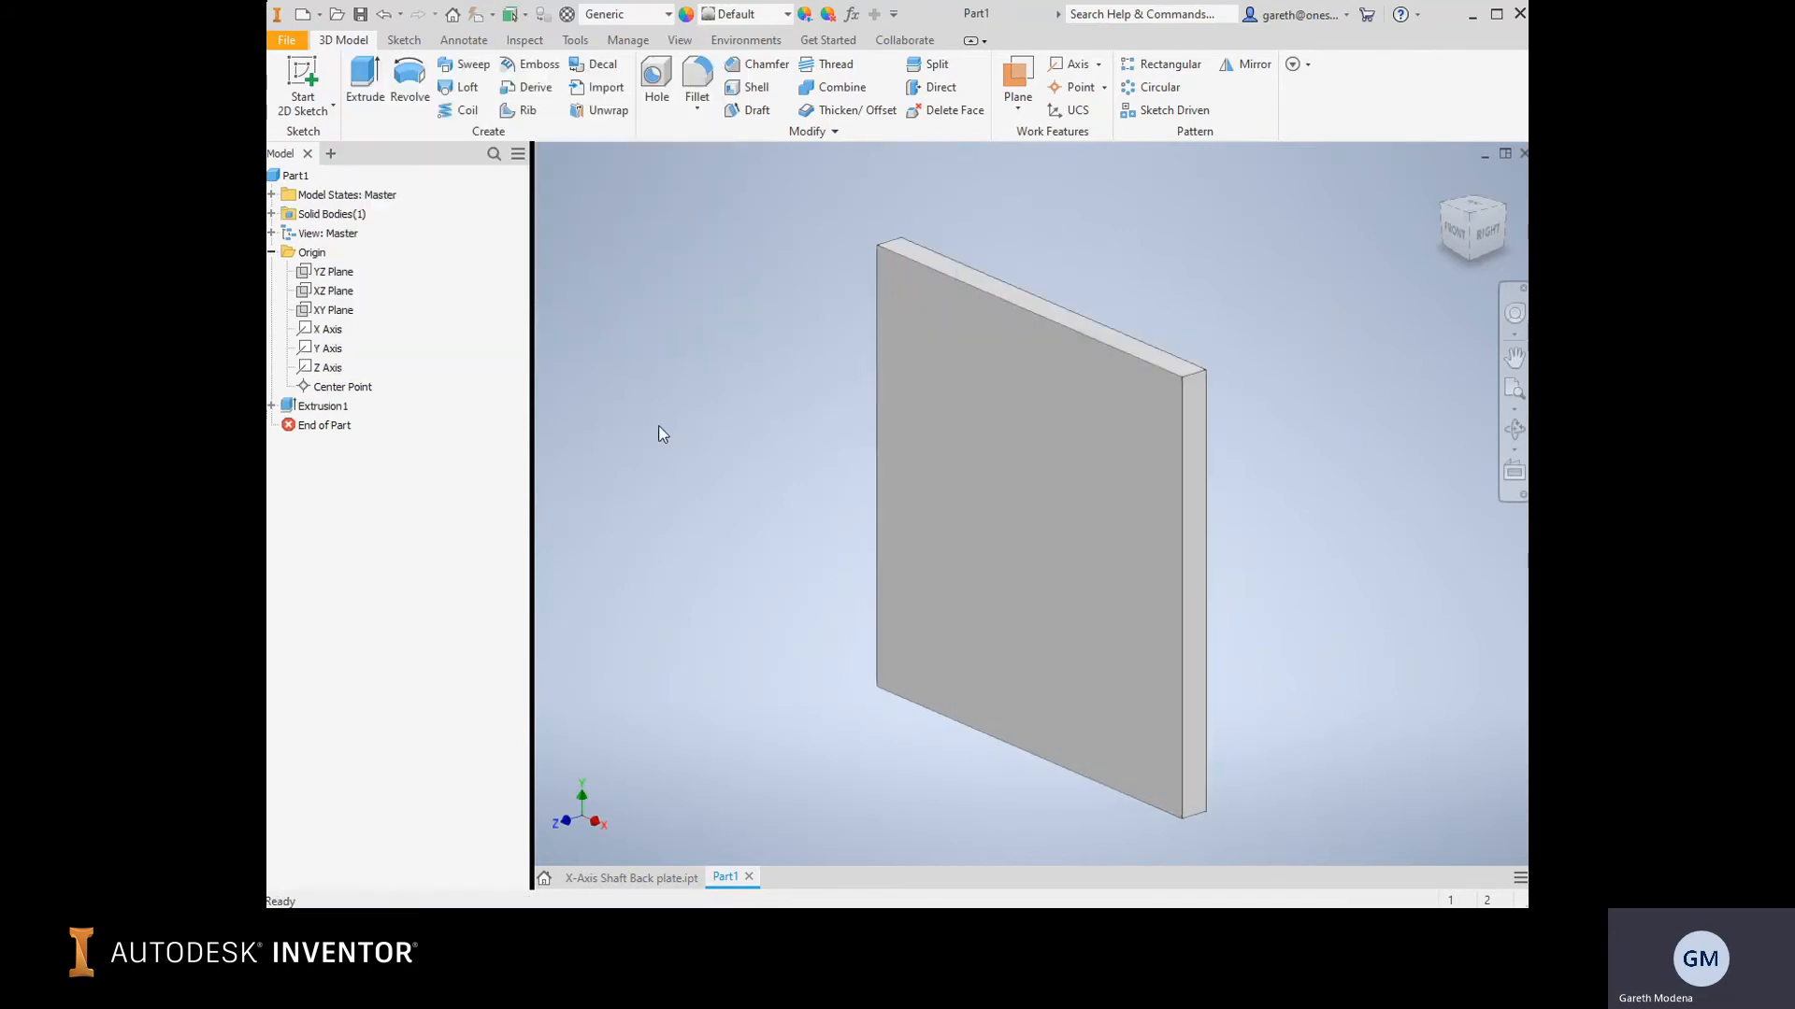
# Start a new 2D sketch on the plate's large front face.
pyautogui.keyDown('shift'); pyautogui.moveTo(661, 432); pyautogui.dragTo(625, 384, button='middle'); pyautogui.keyUp('shift')
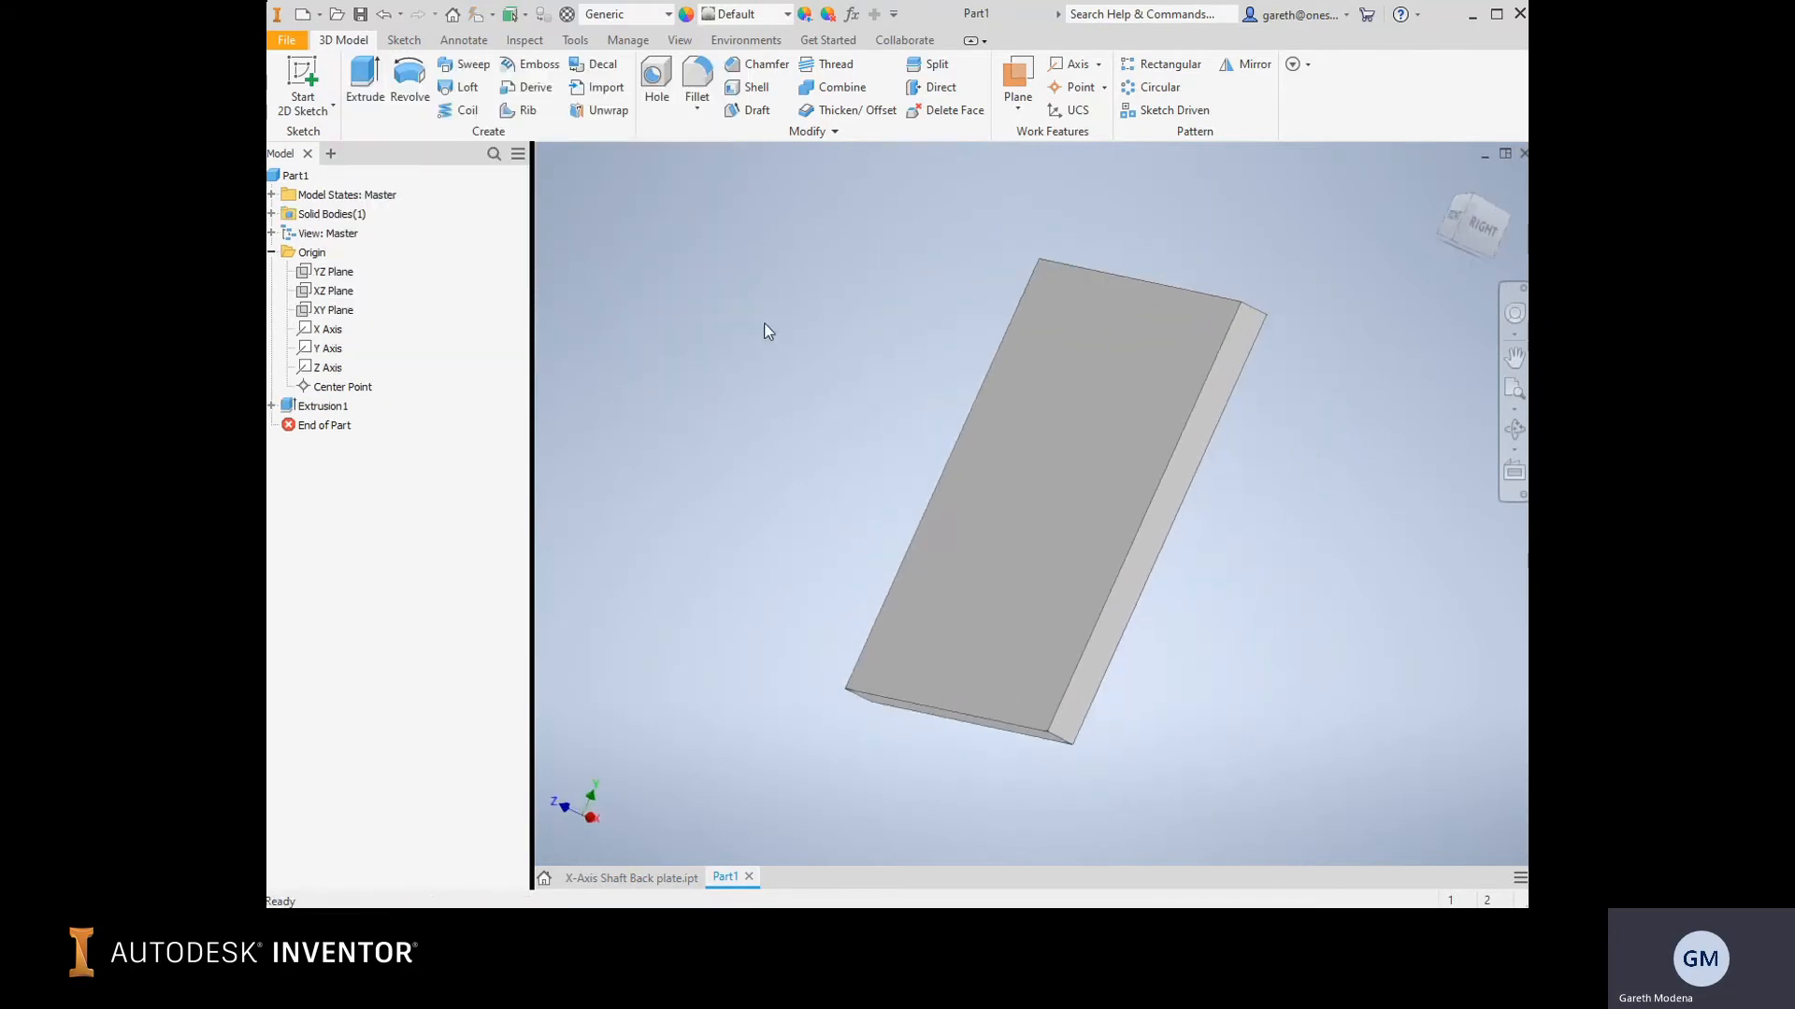
pyautogui.keyDown('shift'); pyautogui.moveTo(745, 353); pyautogui.dragTo(761, 281, button='middle'); pyautogui.keyUp('shift')
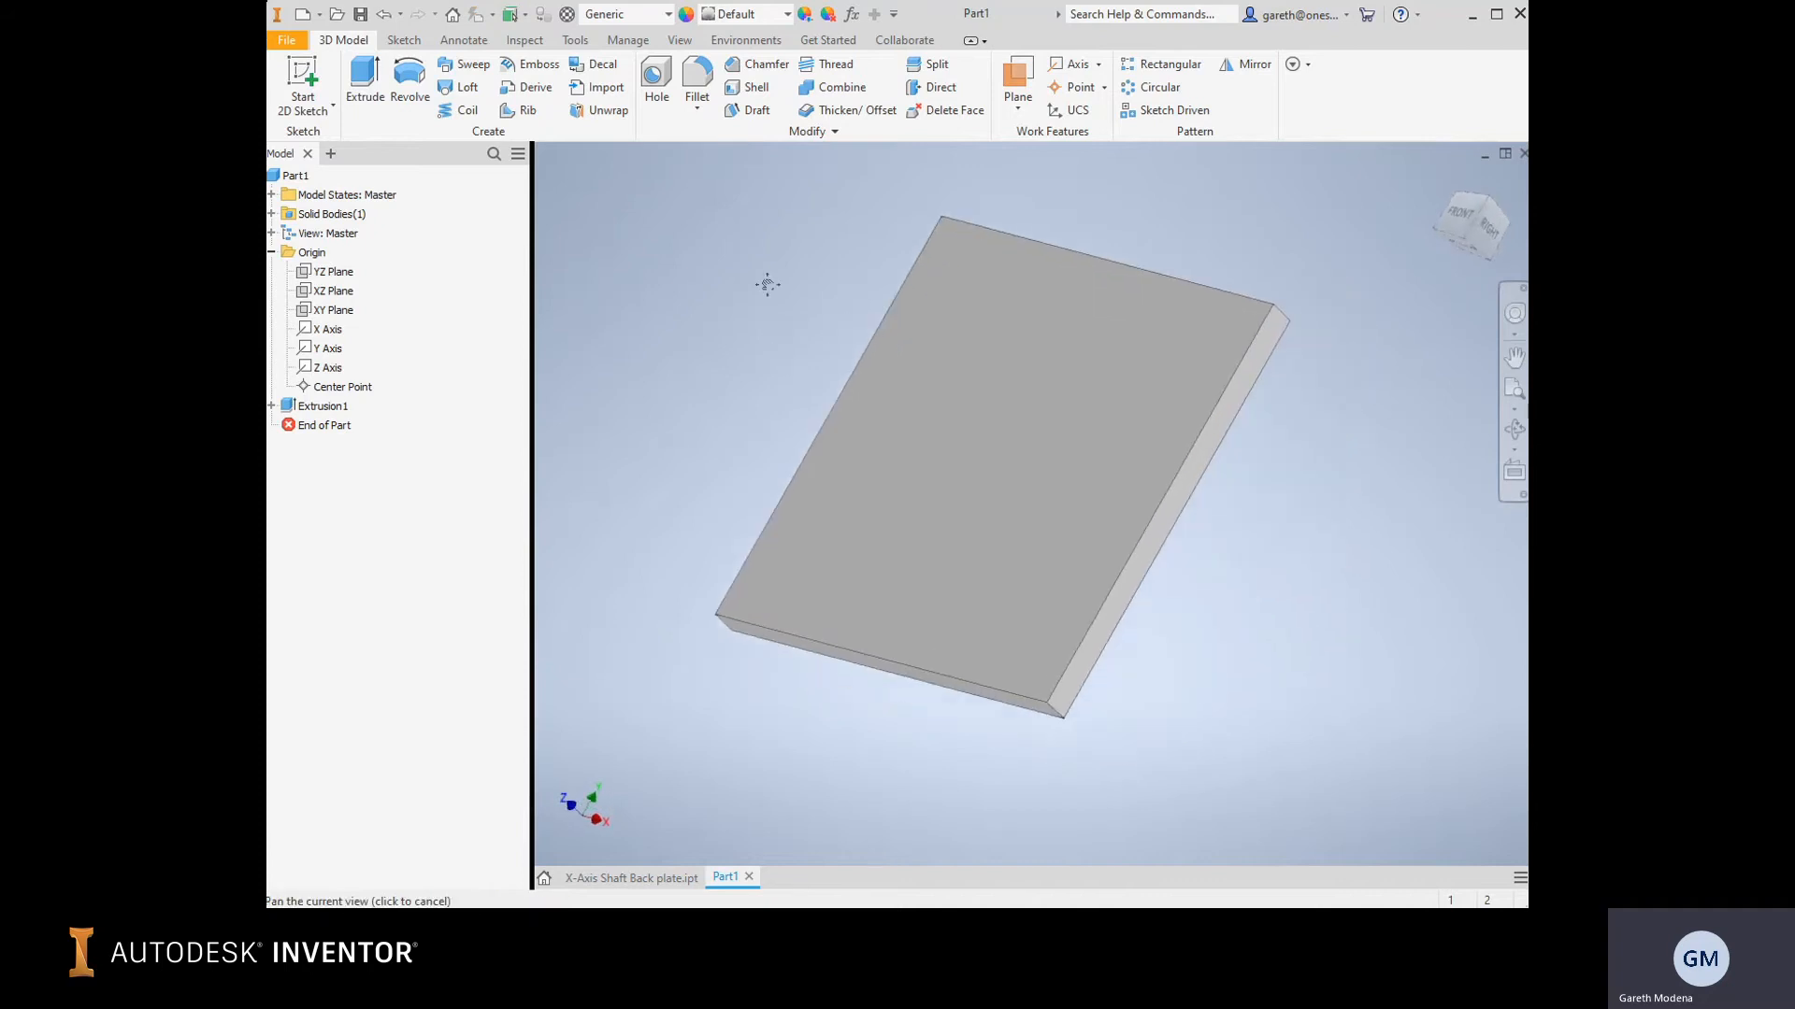
pyautogui.click(938, 452)
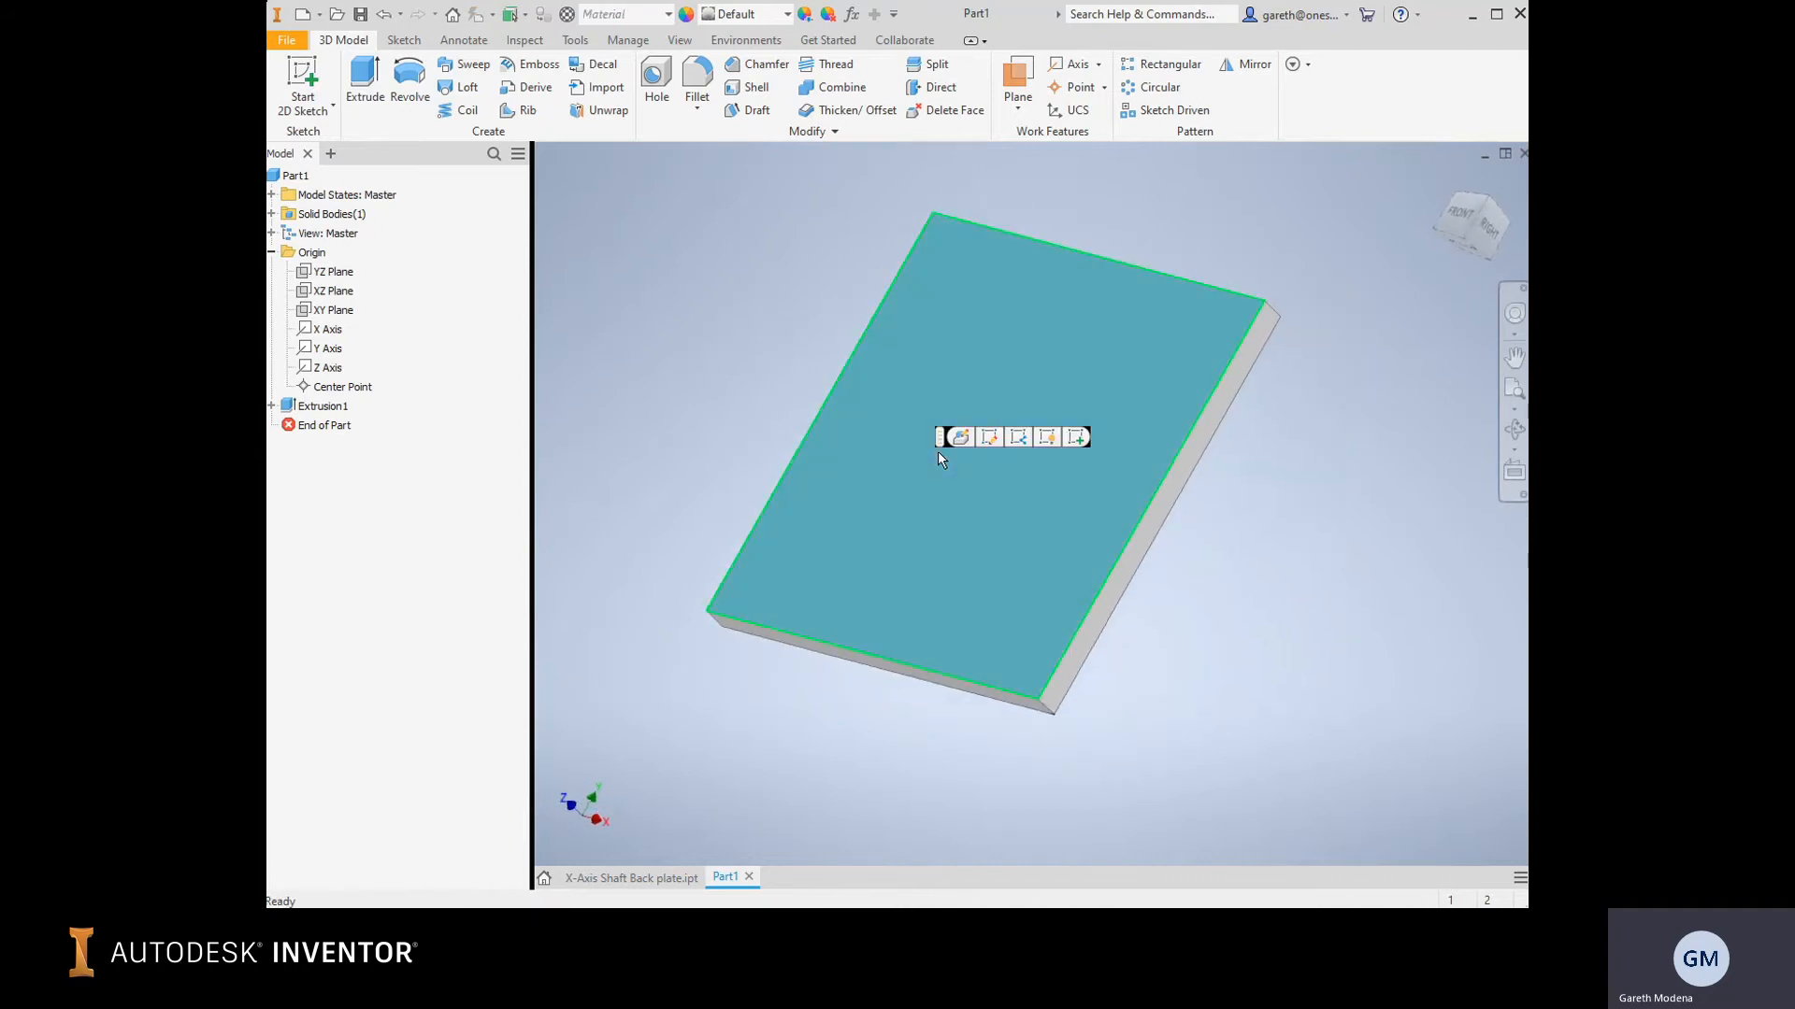
pyautogui.click(1129, 567)
pyautogui.scroll(-3, 959, 690)
pyautogui.click(955, 665)
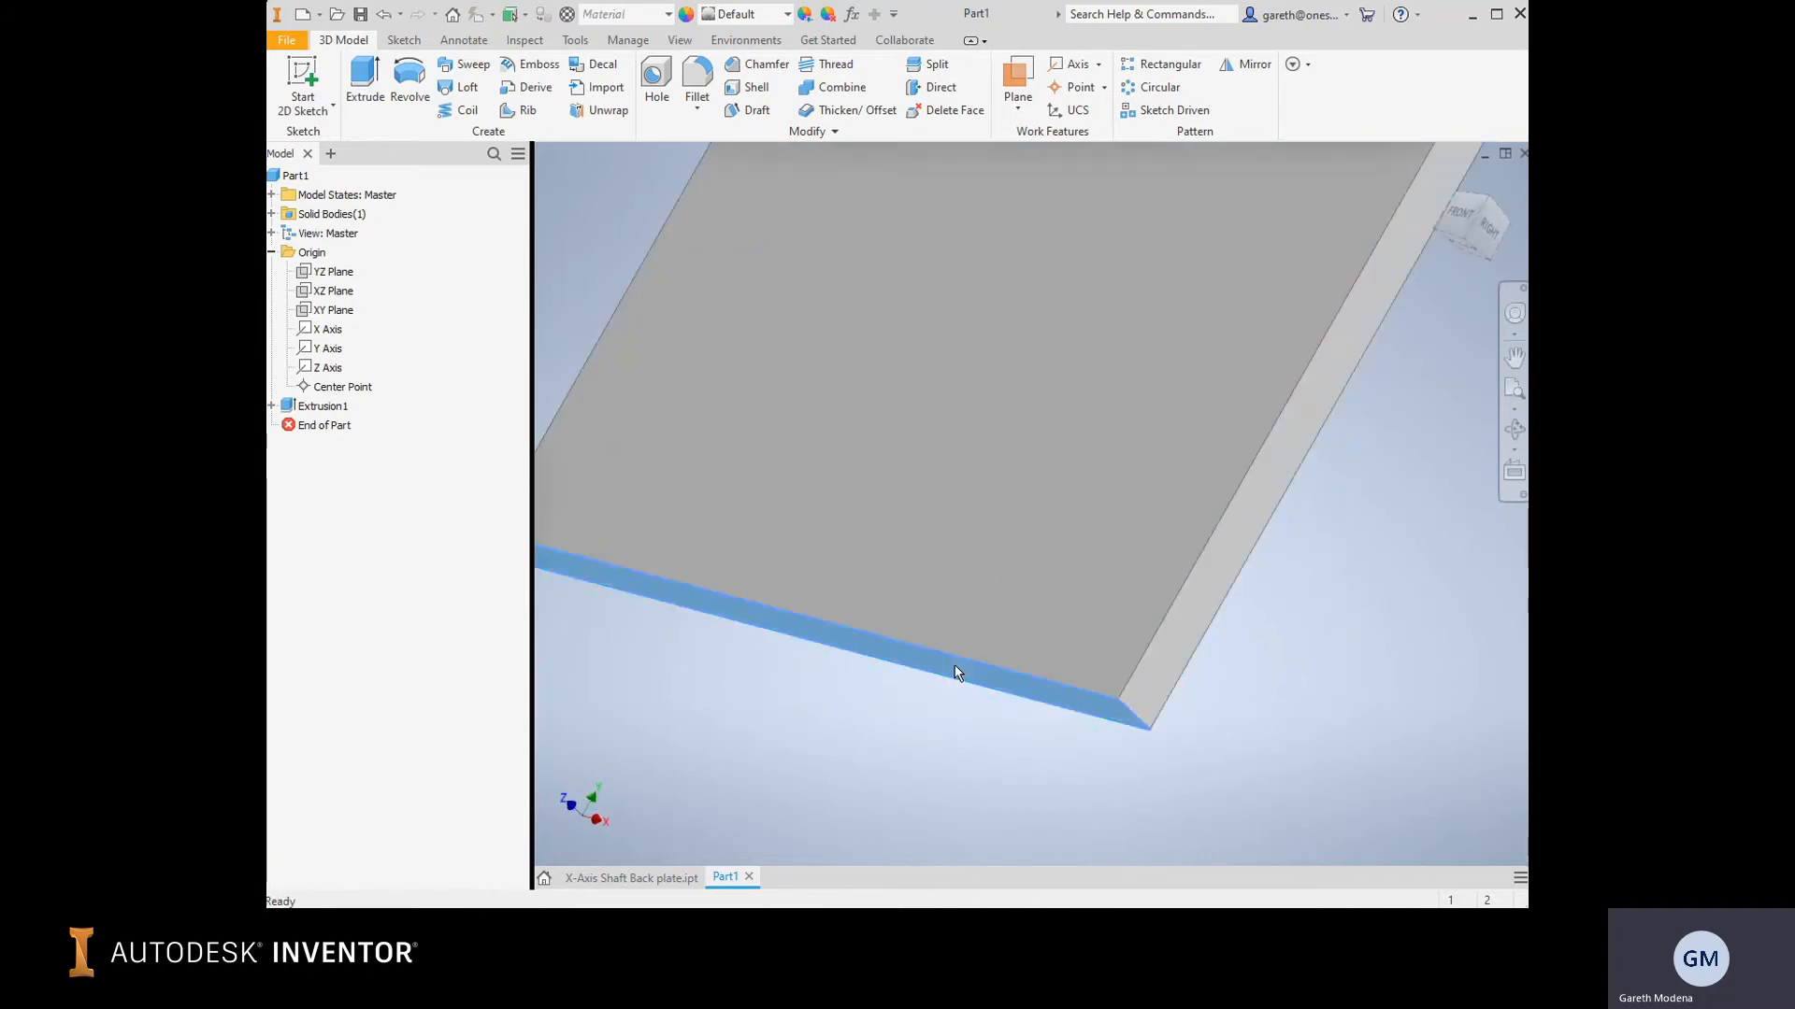
pyautogui.scroll(3, 955, 663)
pyautogui.click(1057, 457)
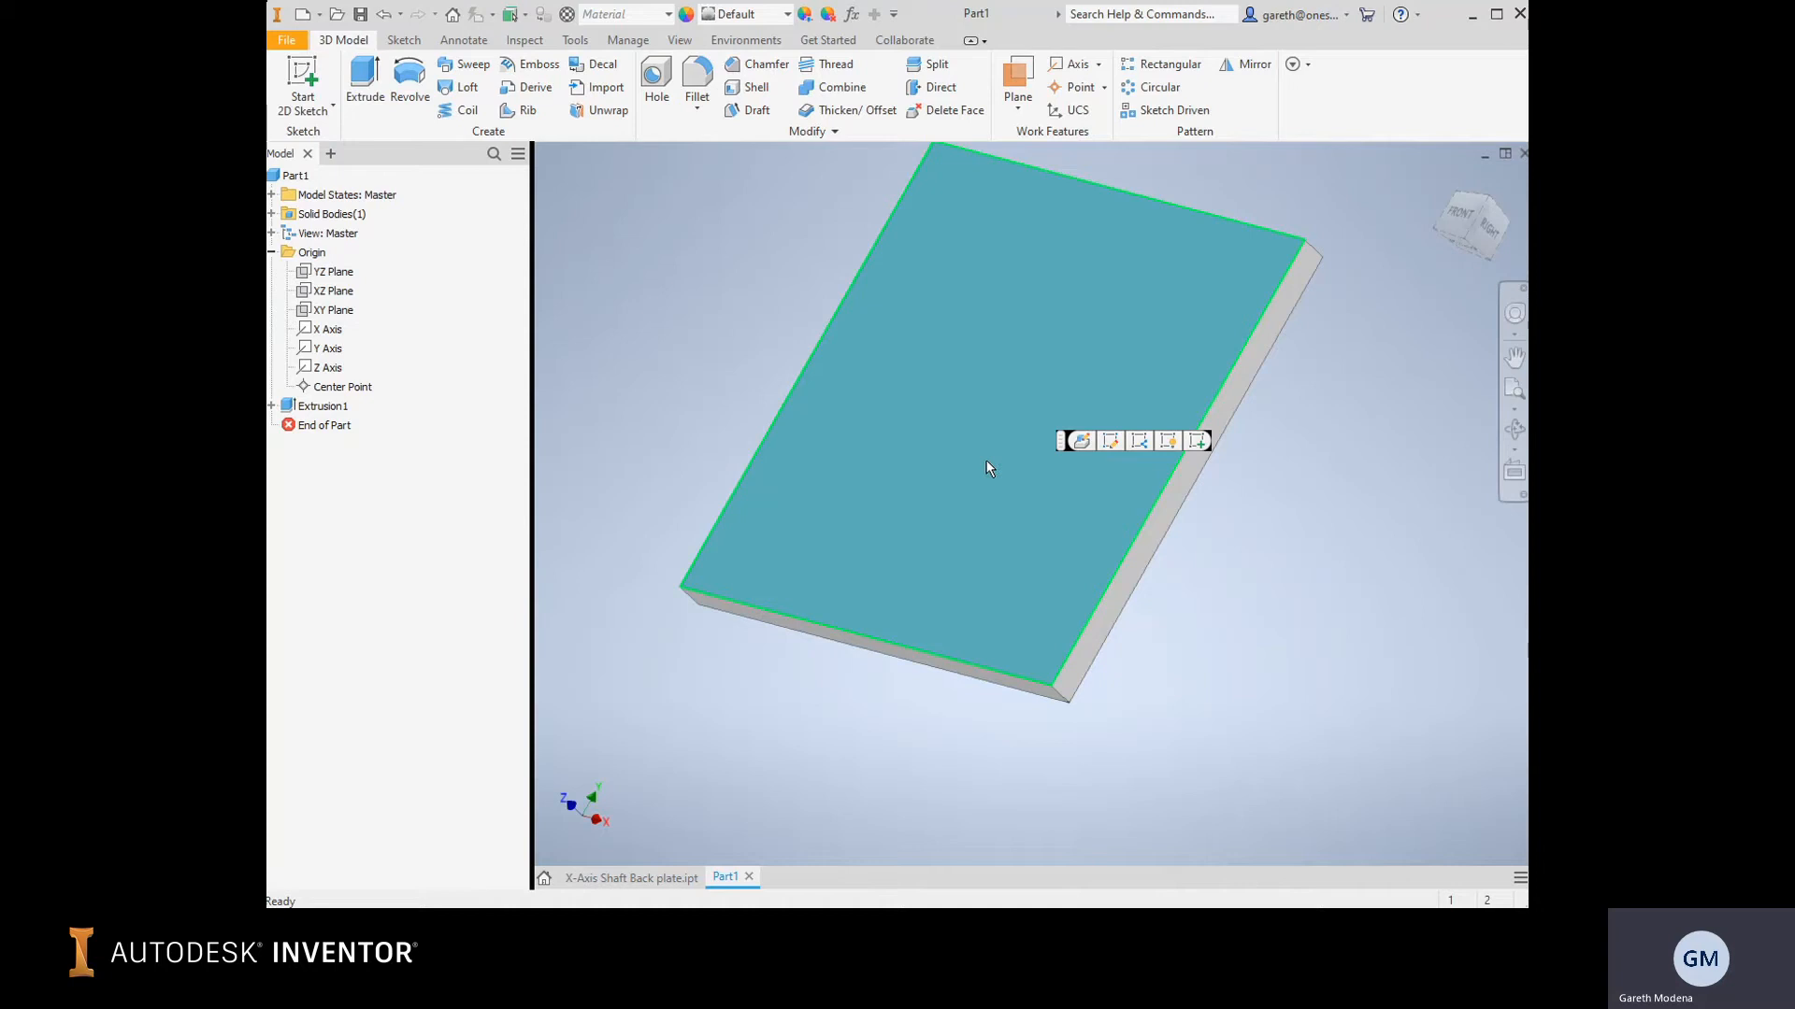
pyautogui.moveTo(704, 387); pyautogui.dragTo(747, 442, button='middle')
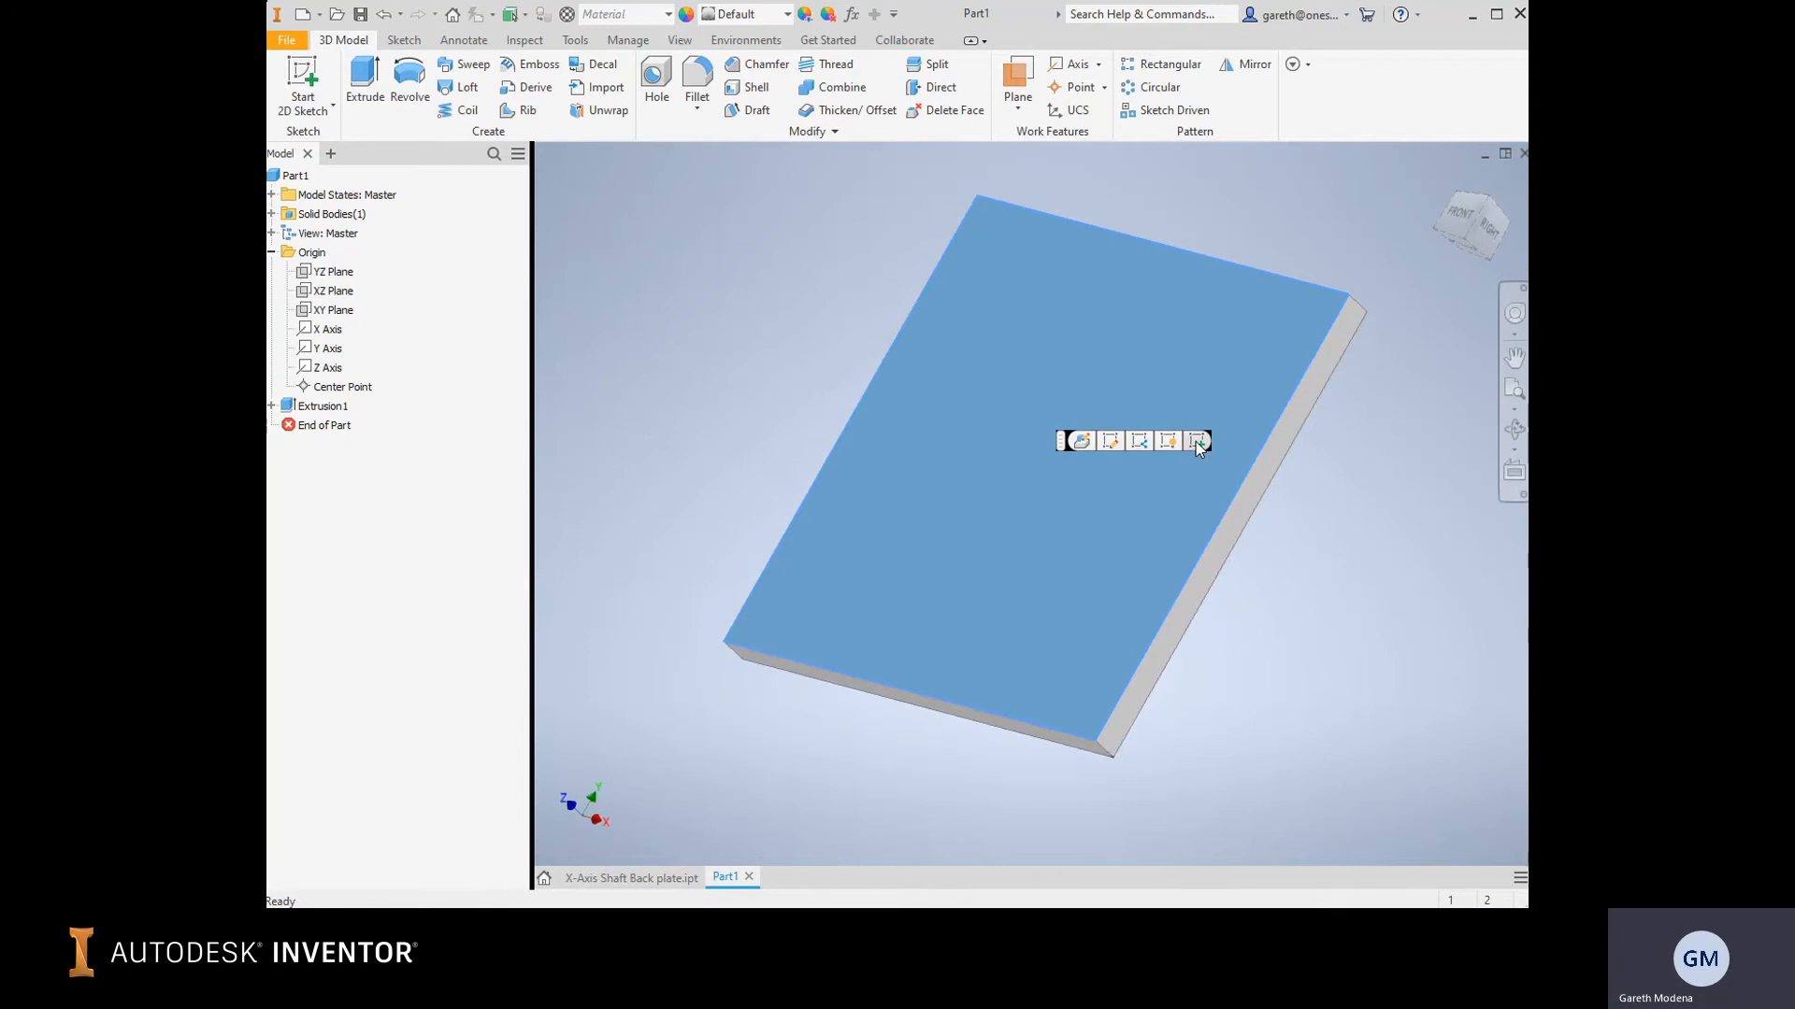
pyautogui.click(742, 338)
pyautogui.click(1012, 448)
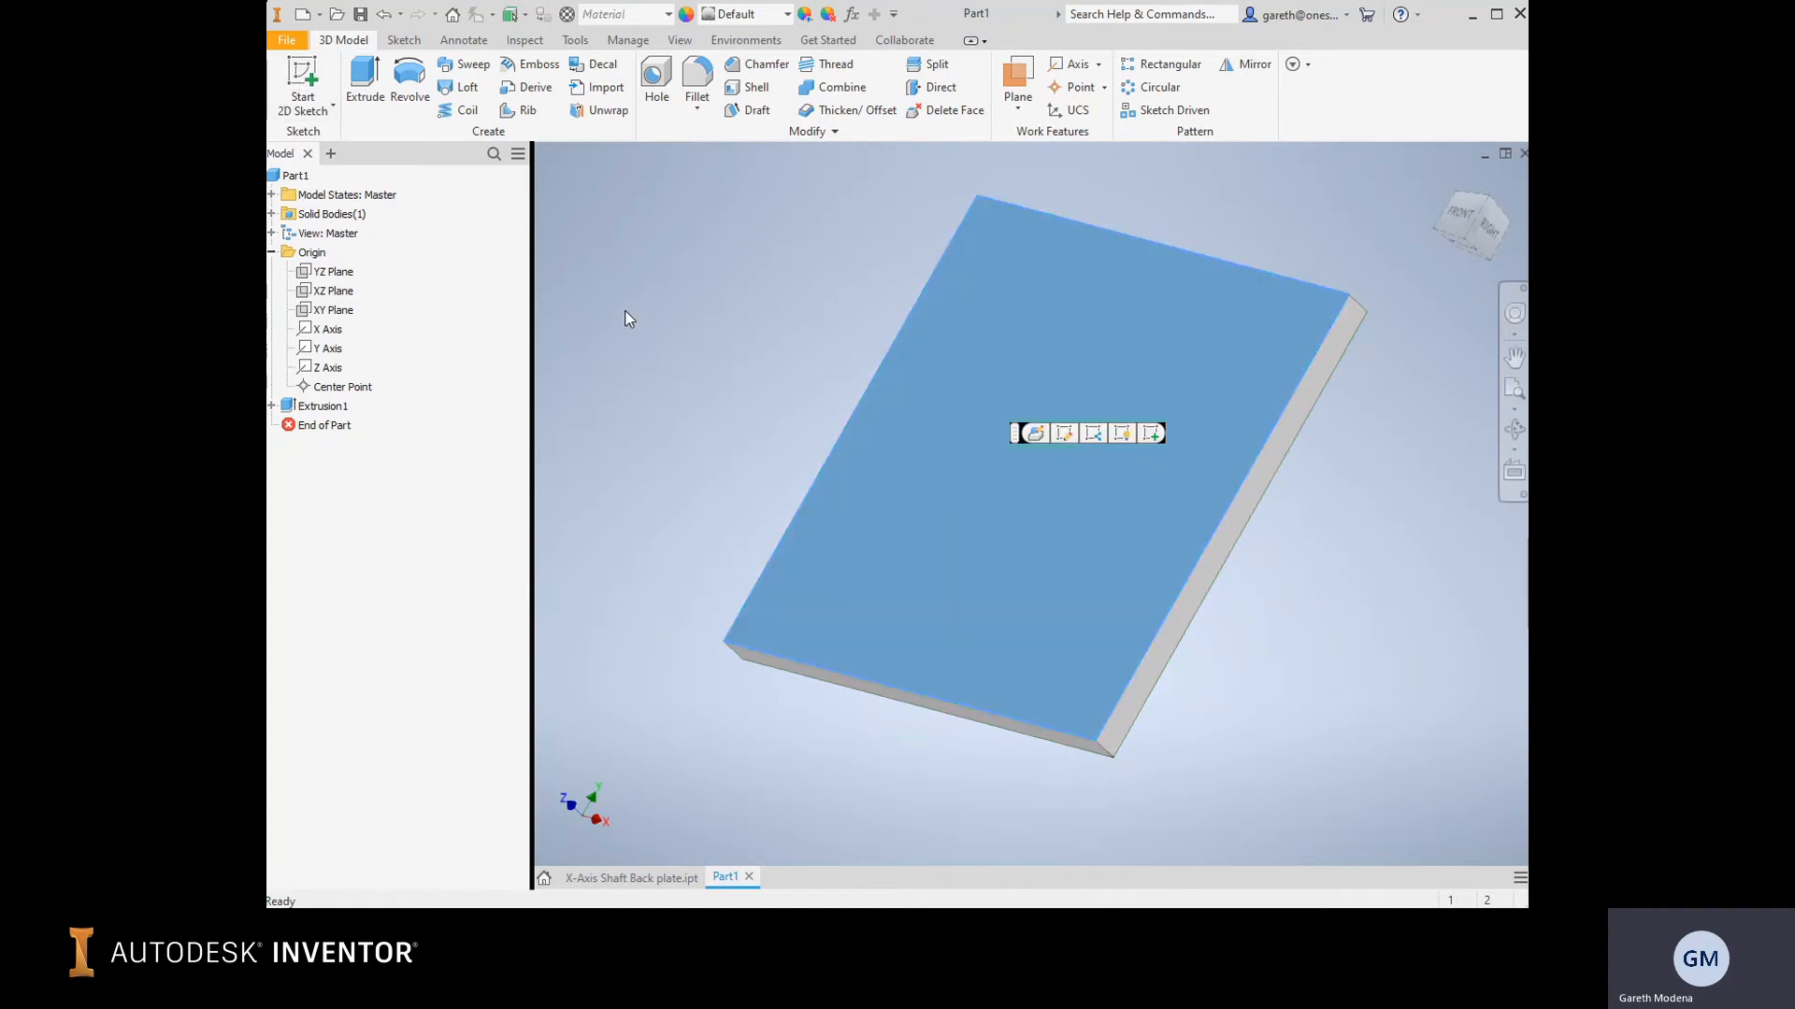
pyautogui.press('s')
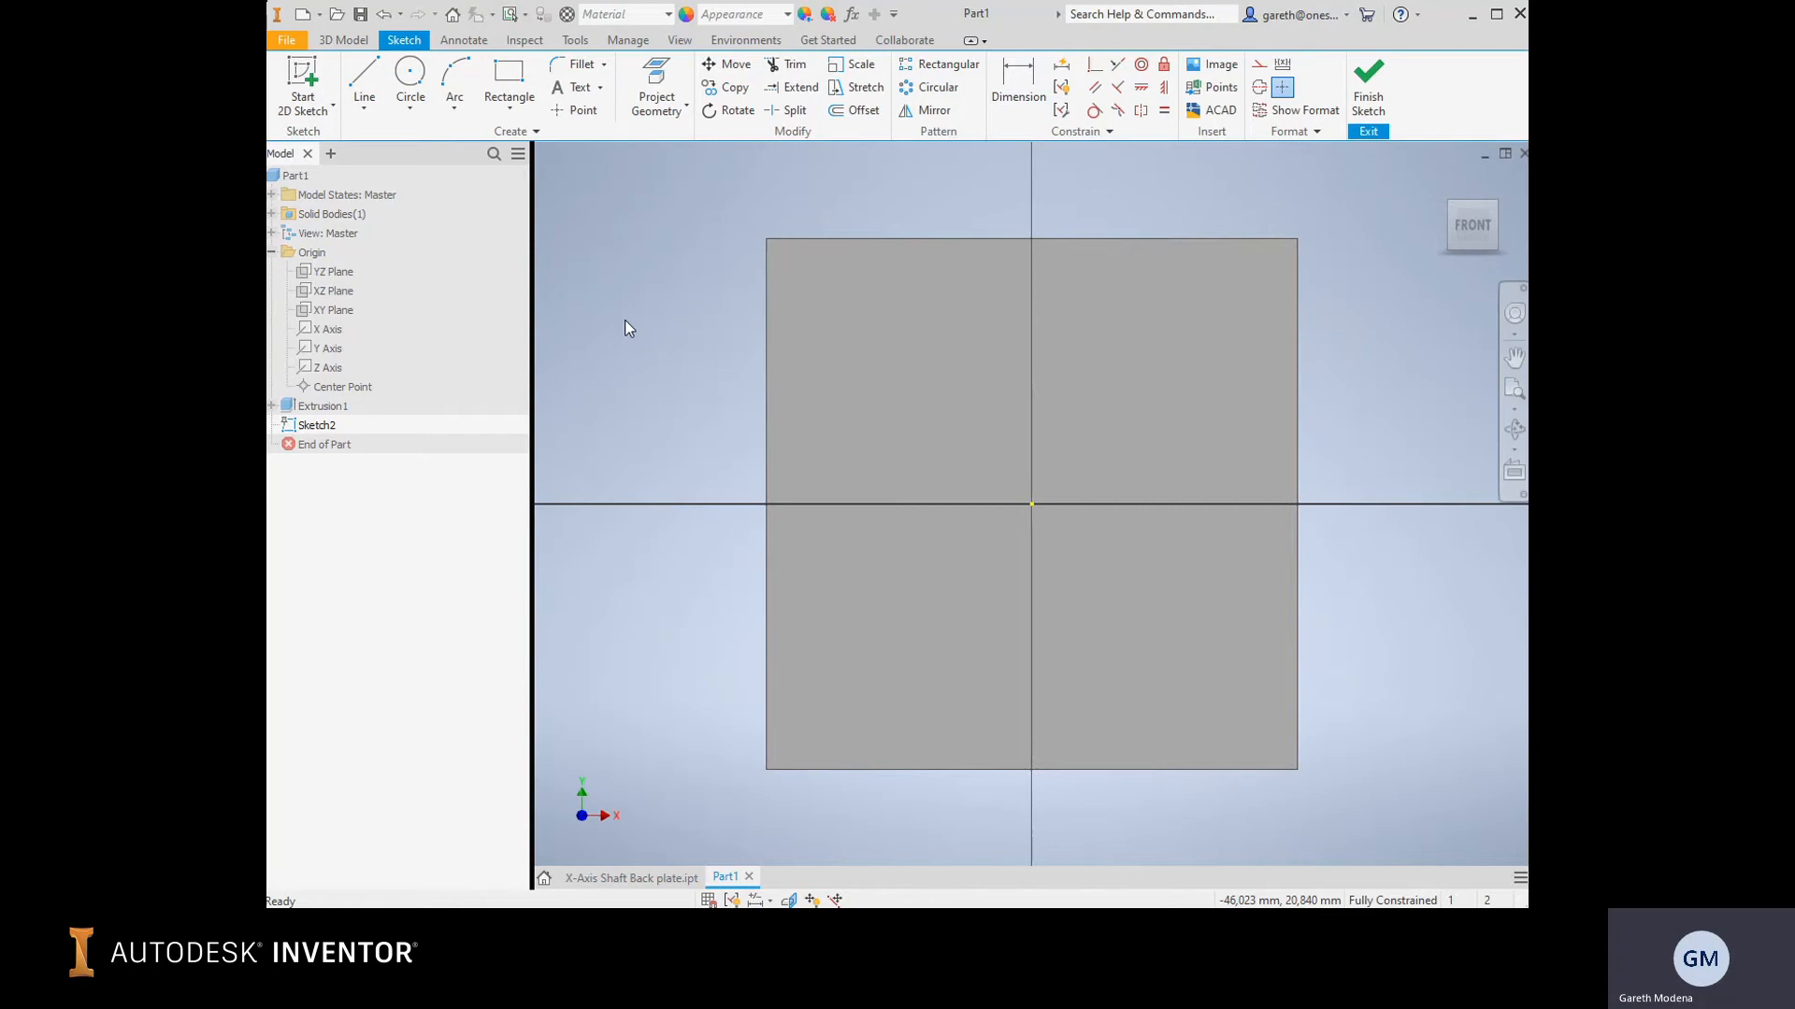
# Sketch an inverted-U slot from the plate's bottom edge with about 8 mm long vertical sides joined by a tangent arc.
pyautogui.click(365, 79)
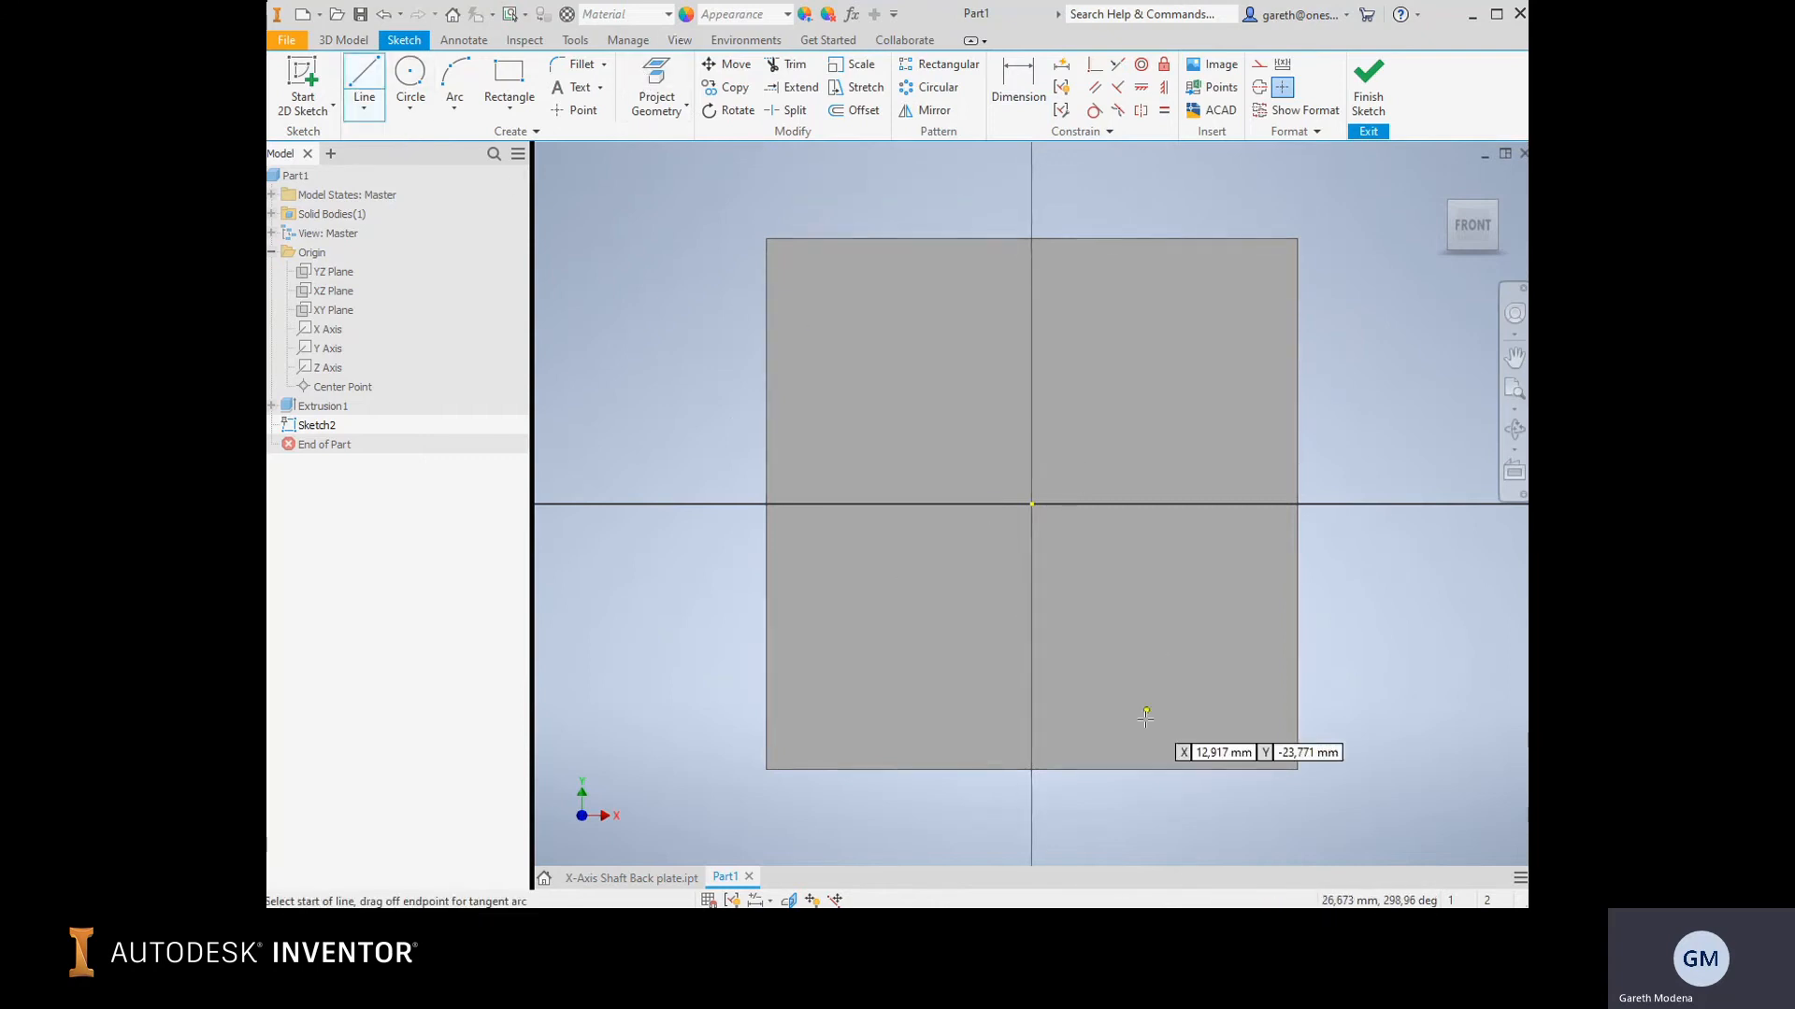
pyautogui.click(1067, 771)
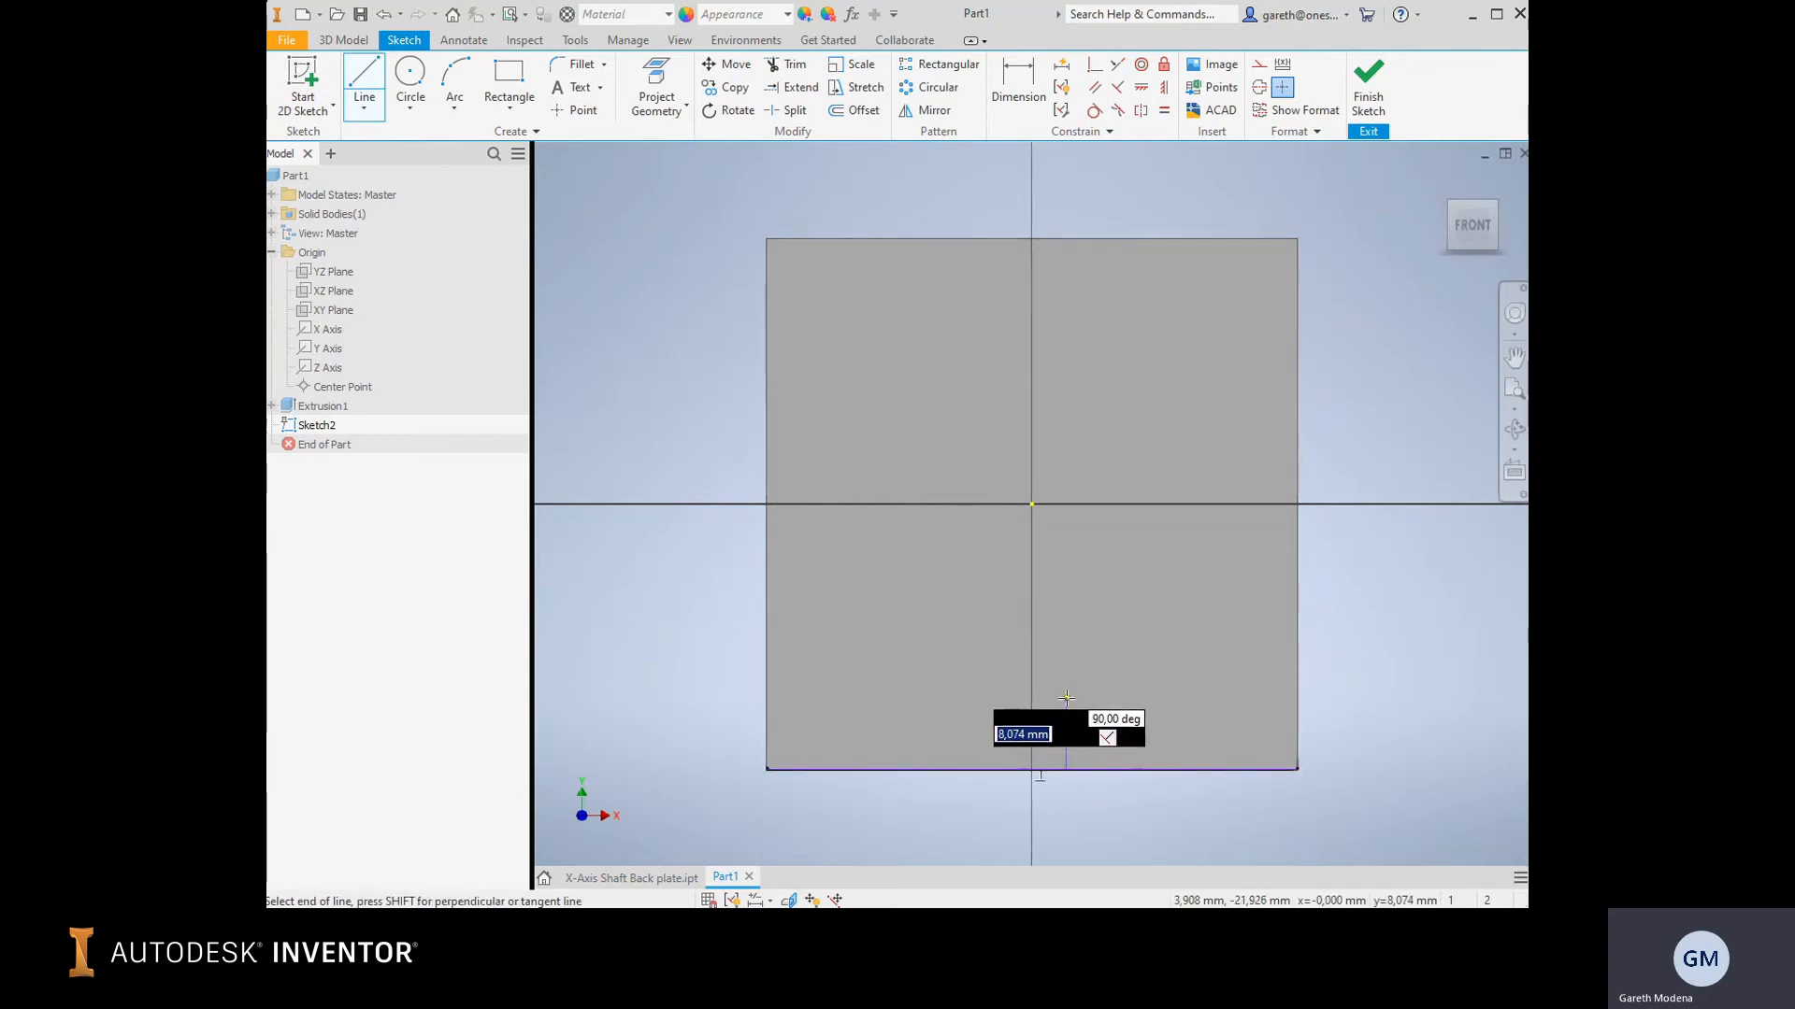
pyautogui.click(1067, 697)
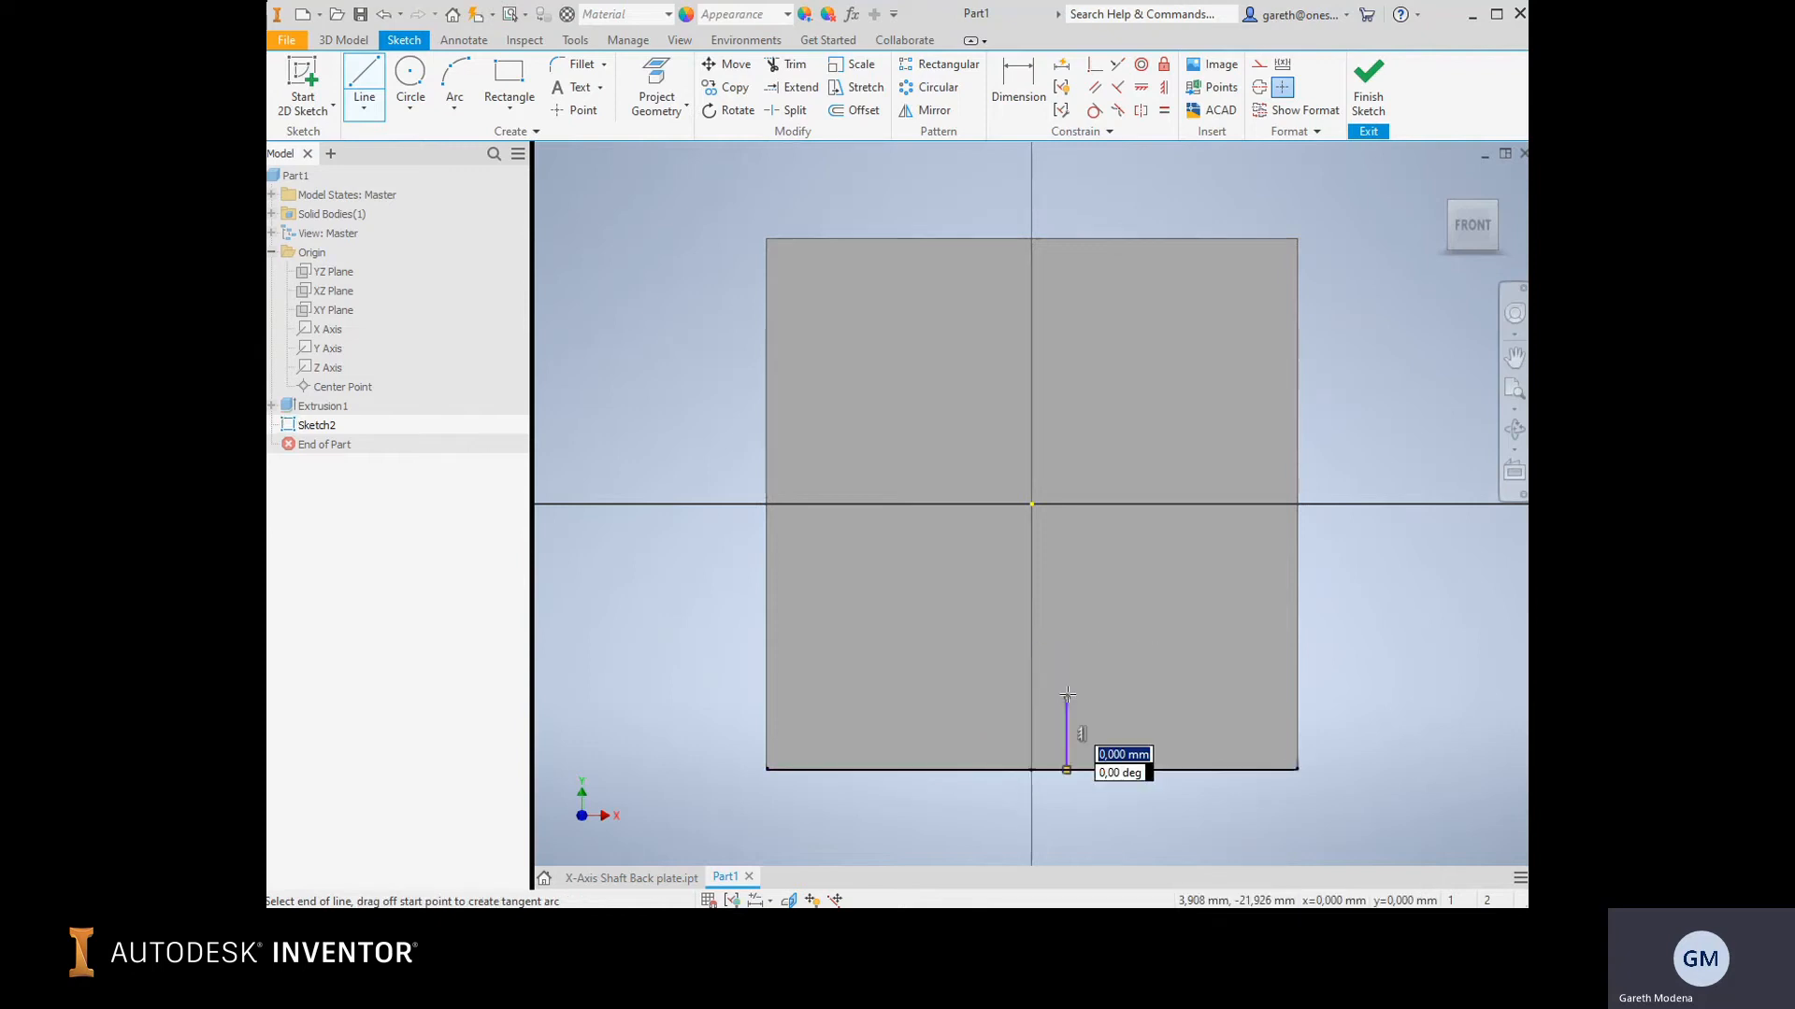
pyautogui.moveTo(1068, 695); pyautogui.dragTo(1000, 698)
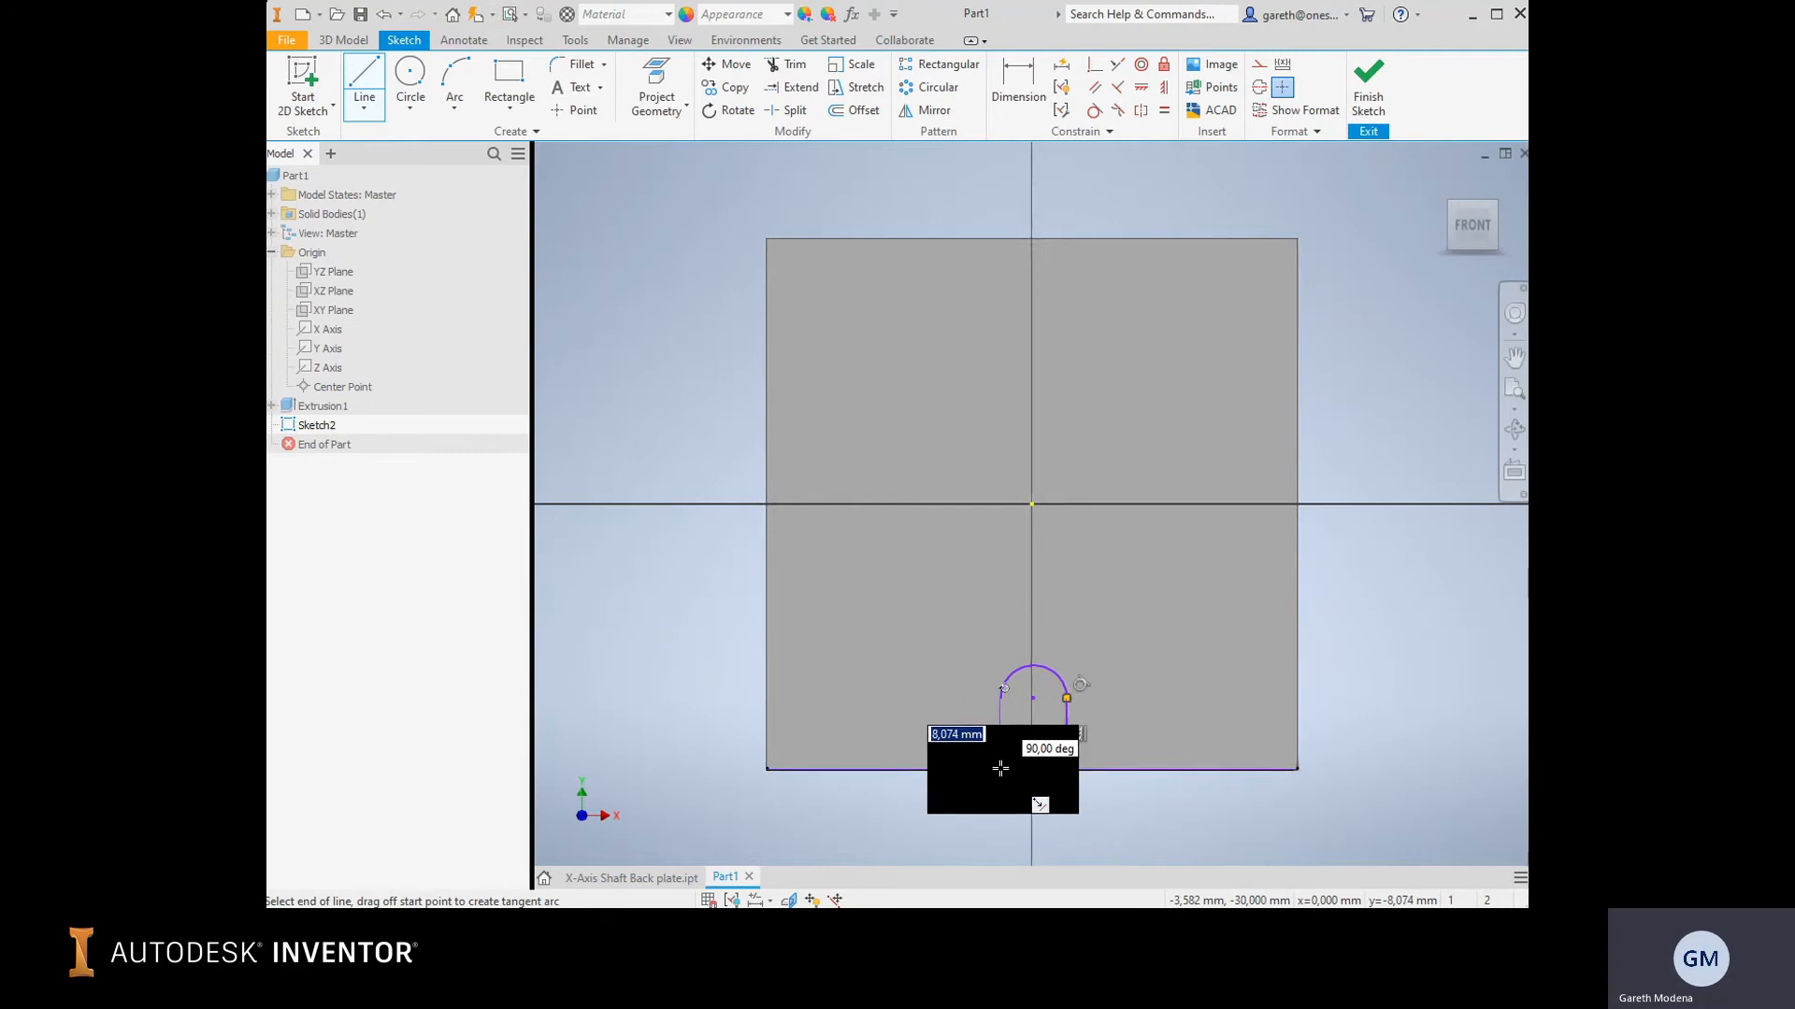
pyautogui.click(1000, 768)
# Dimension the slot's left vertical line as 8 mm long.
pyautogui.press('d')
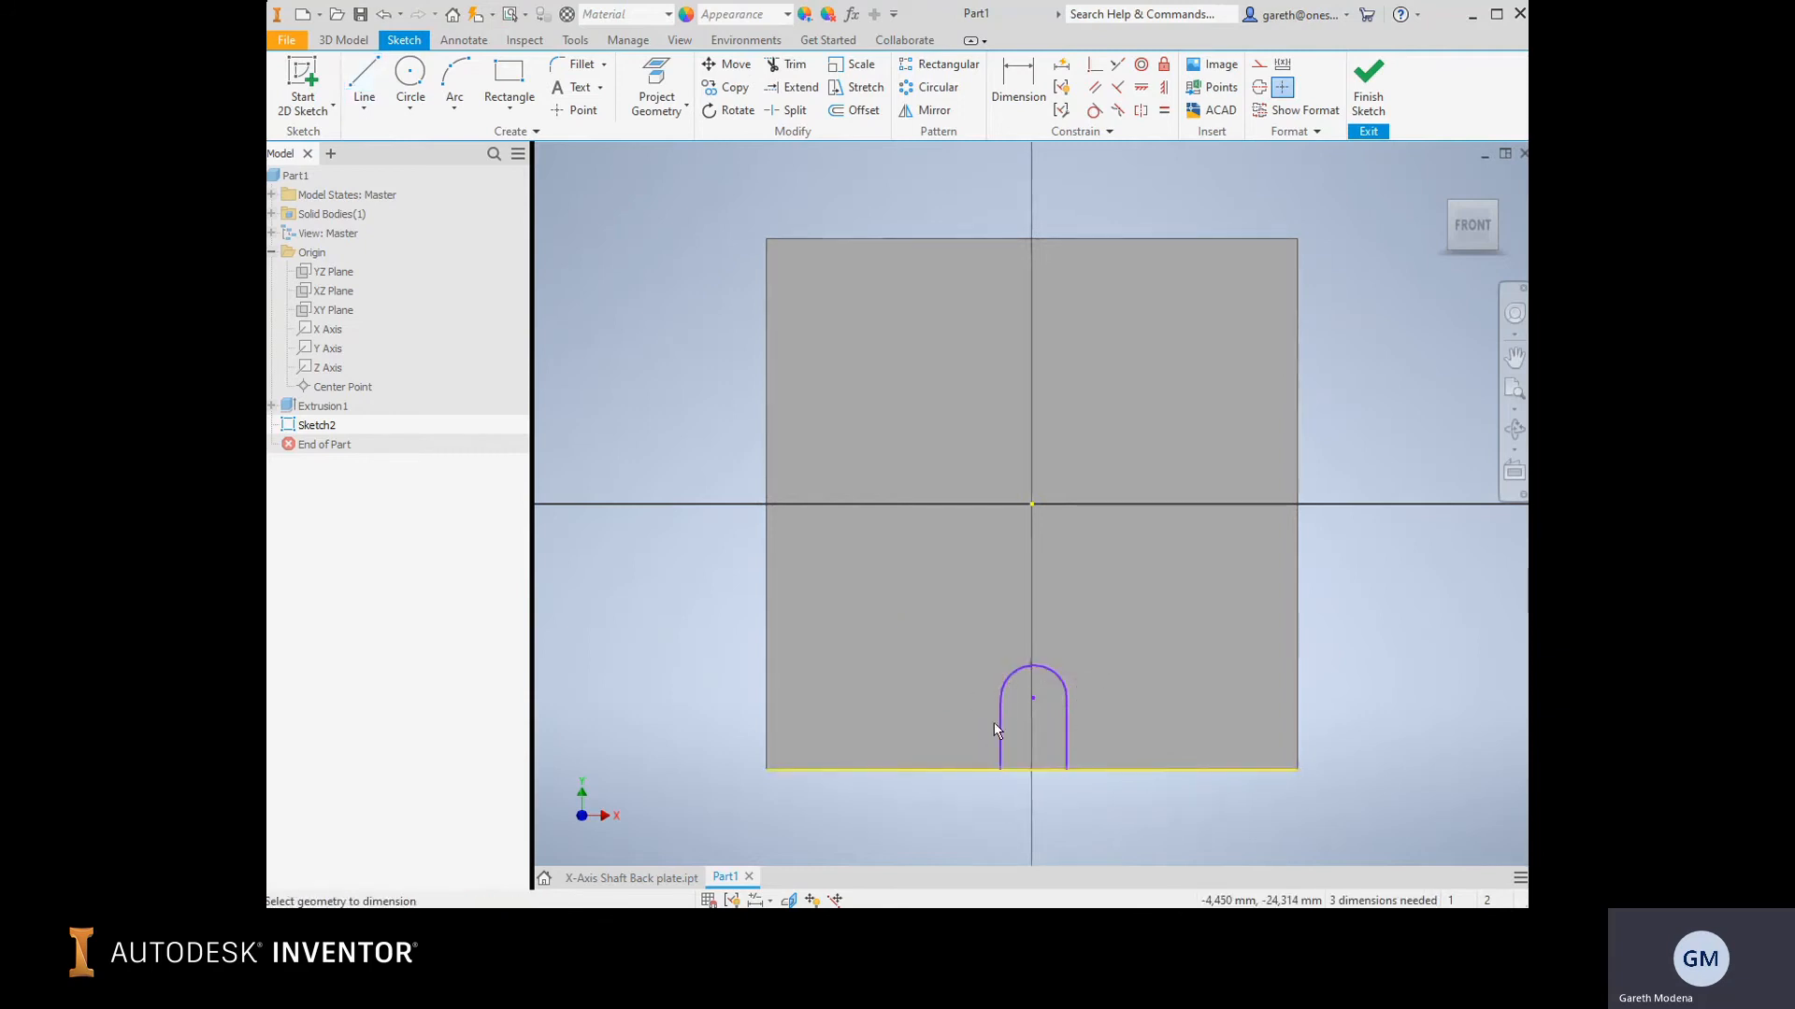
pyautogui.click(998, 735)
pyautogui.click(957, 725)
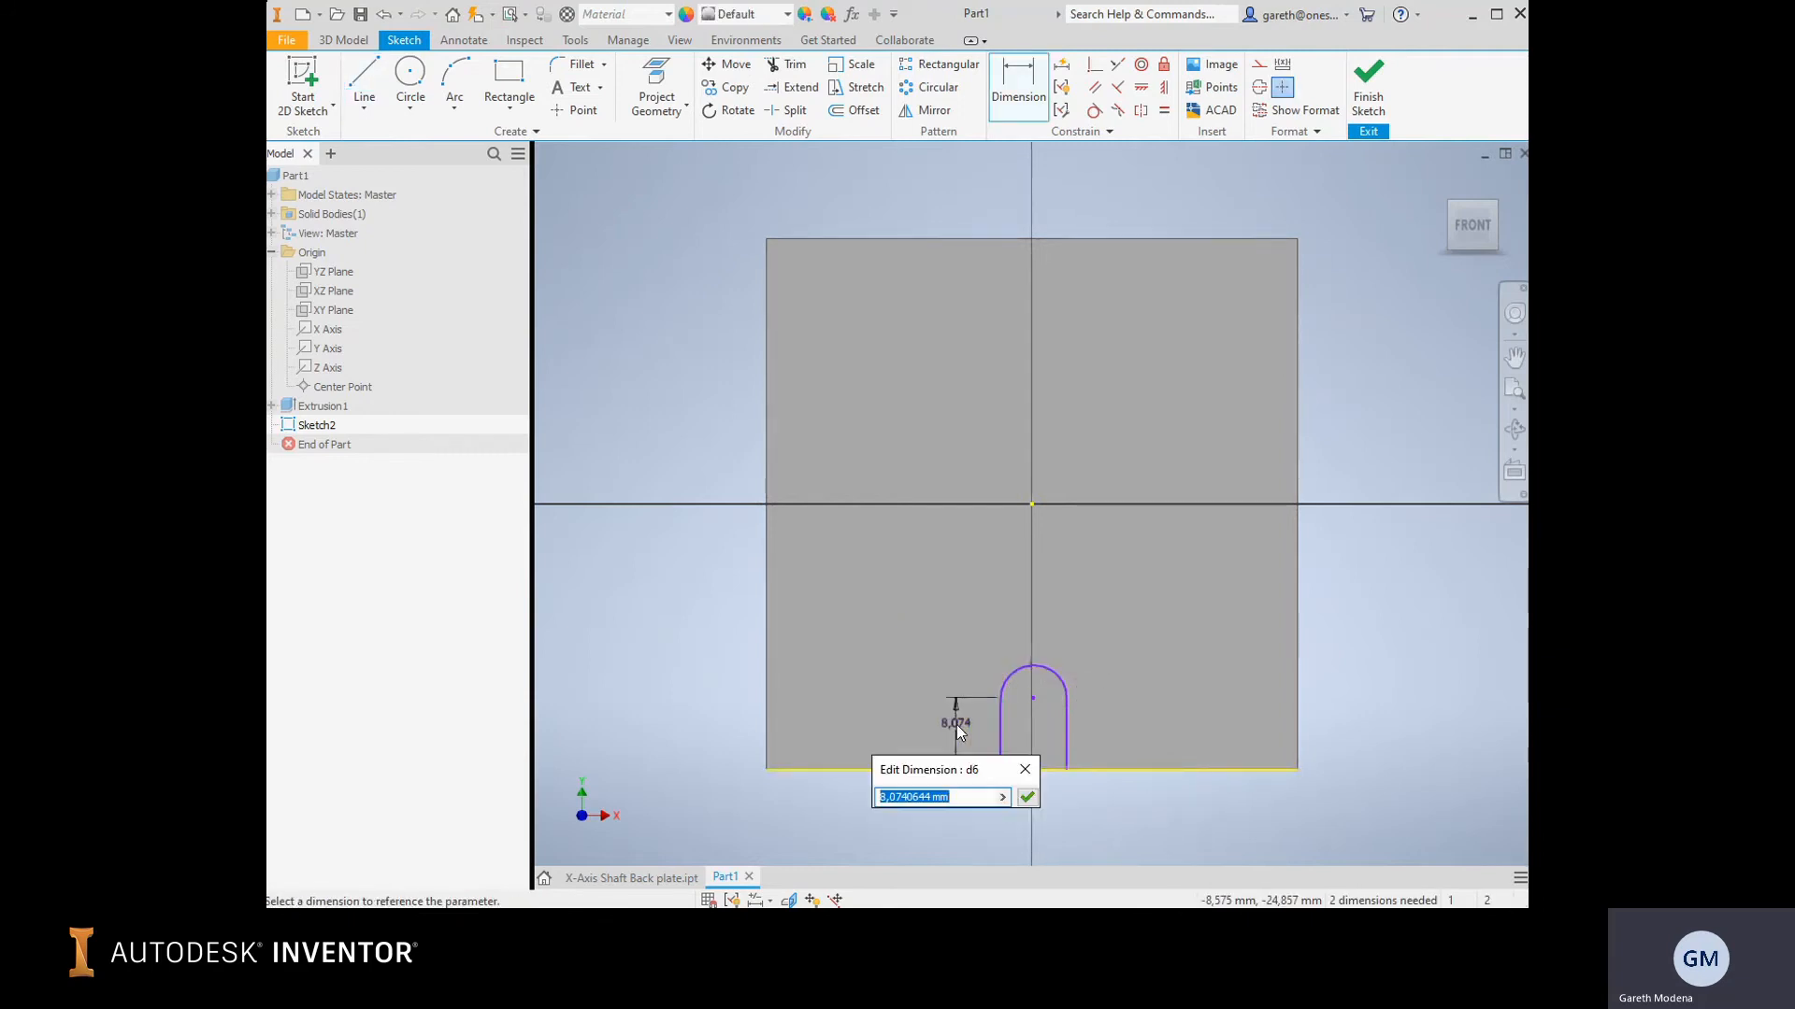
pyautogui.press('Return')
pyautogui.write('8')
pyautogui.press('Return')
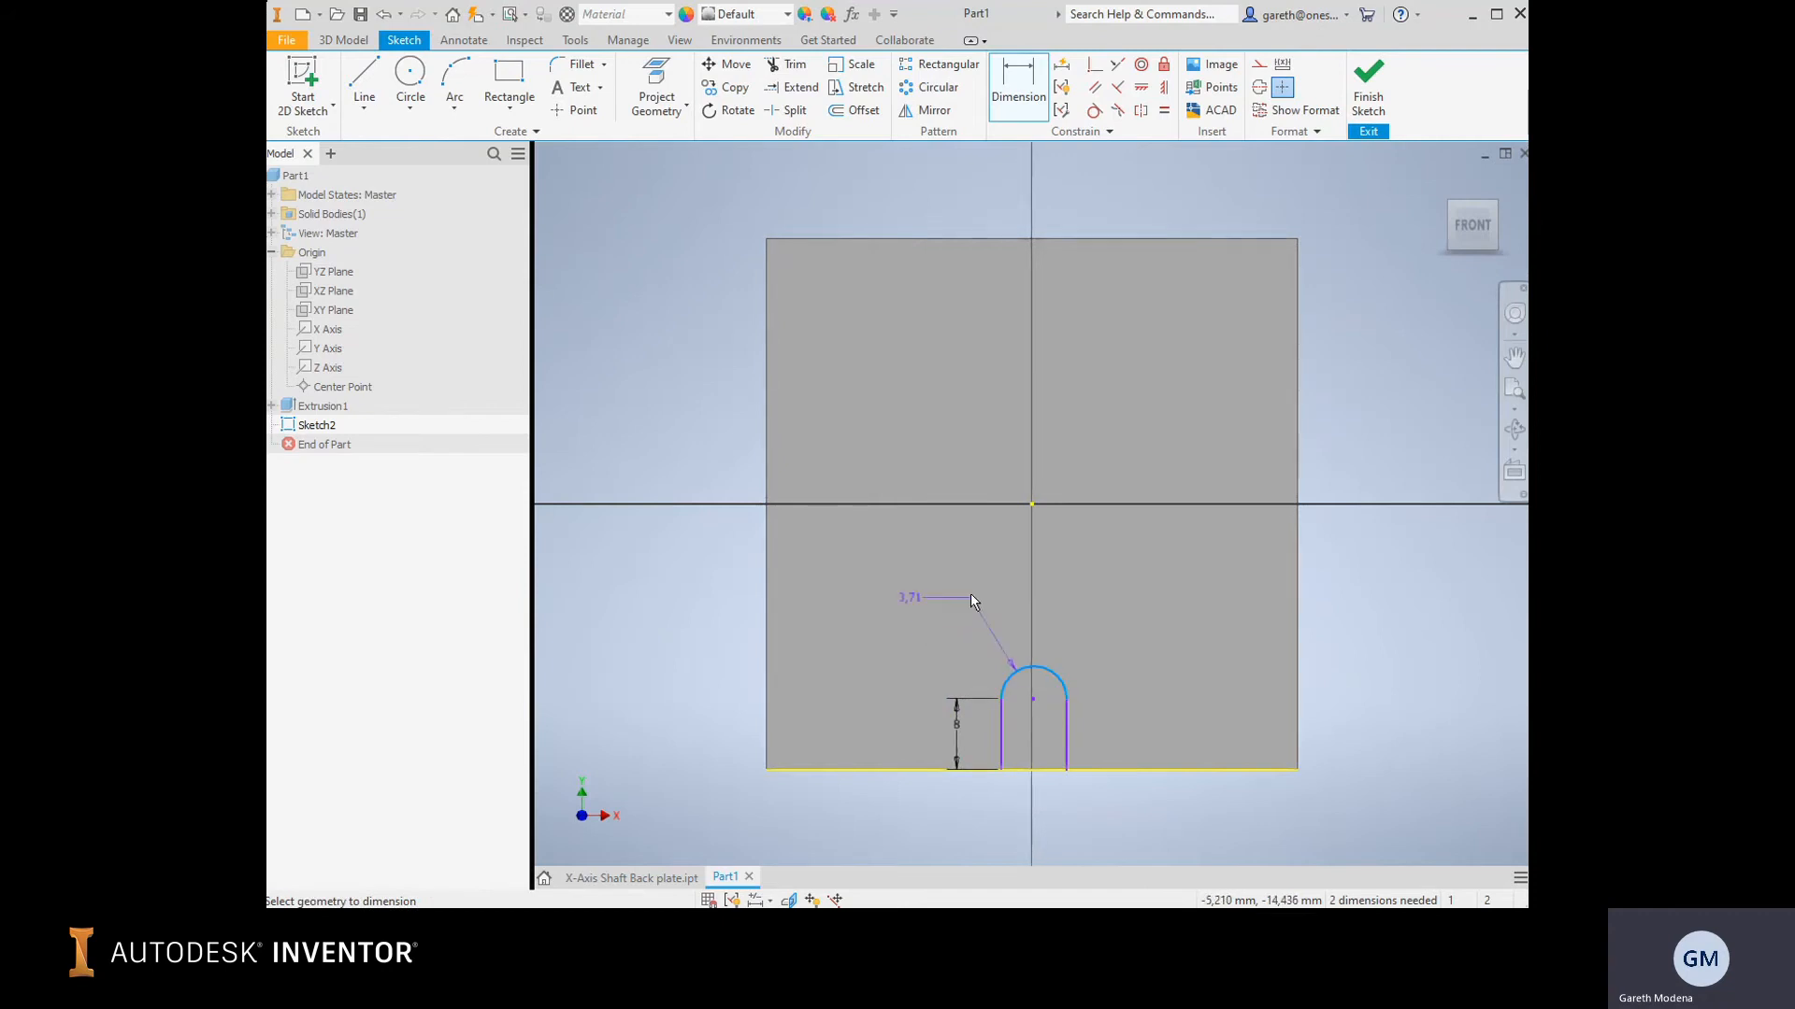
# Dimension the slot's arc as a diameter of 8 mm.
pyautogui.rightClick(970, 593)
pyautogui.moveTo(1028, 690)
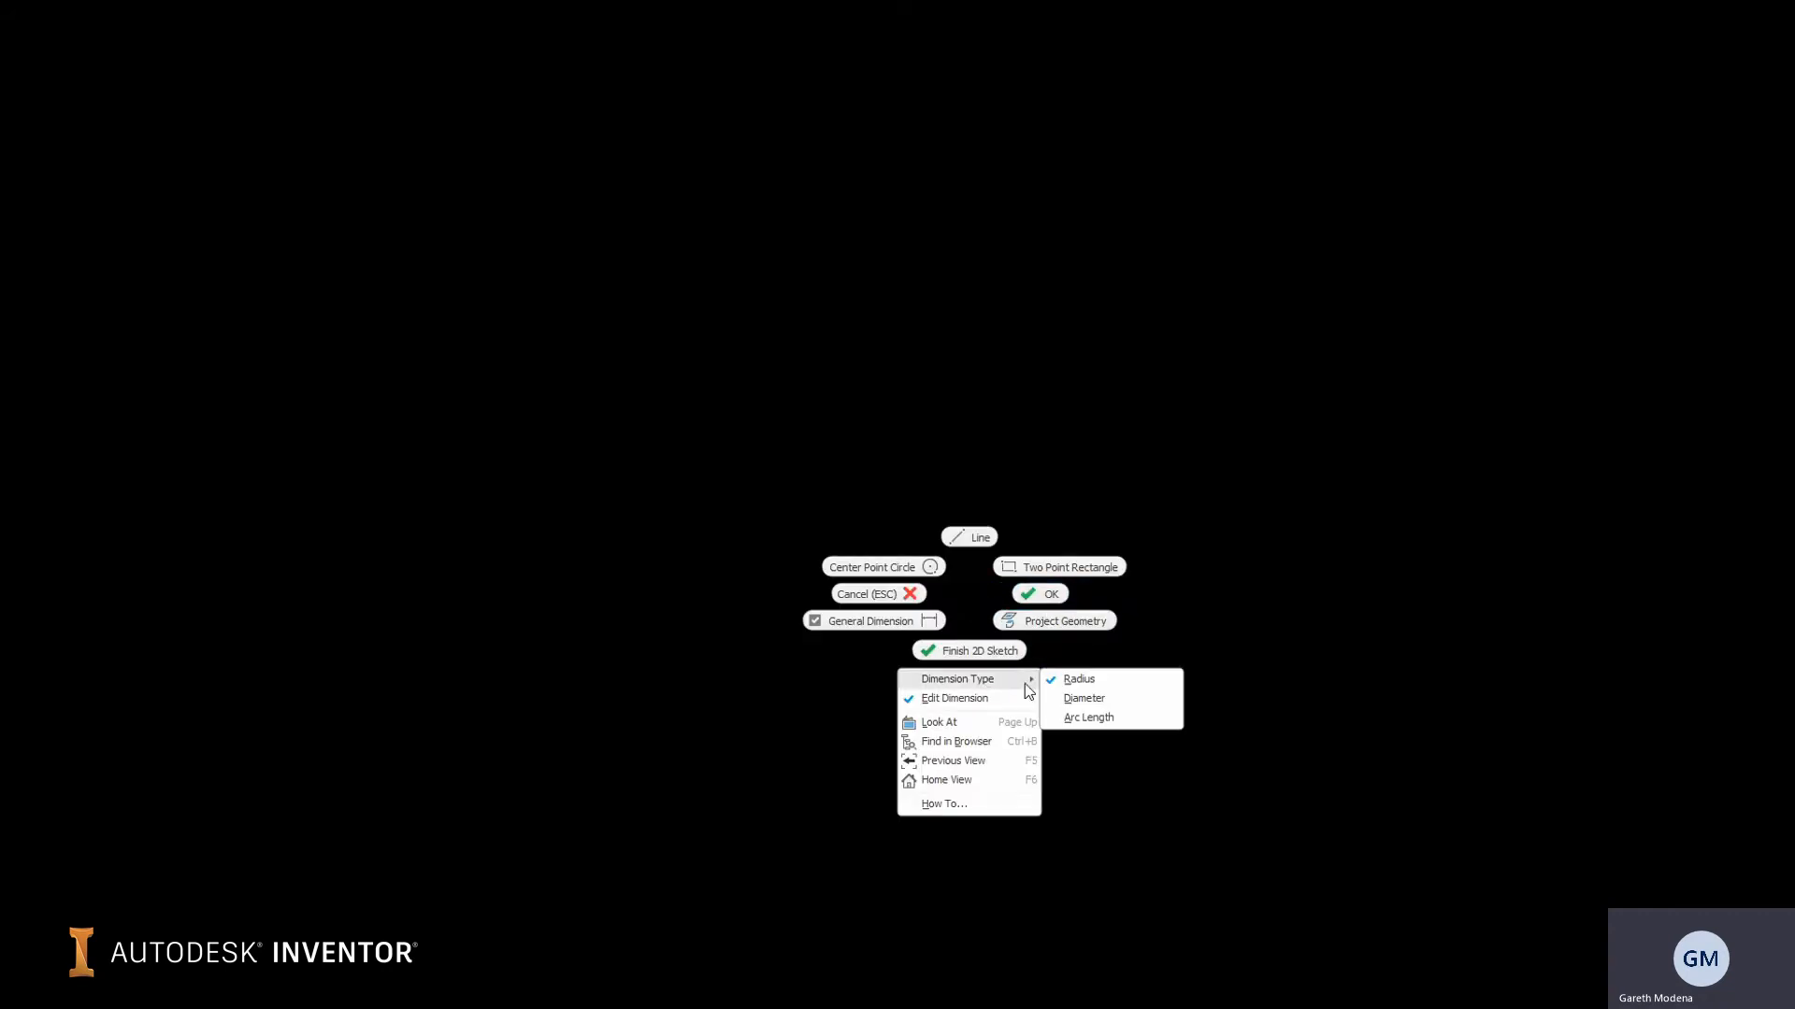
pyautogui.click(1099, 694)
pyautogui.click(967, 638)
pyautogui.write('8')
pyautogui.press('Return')
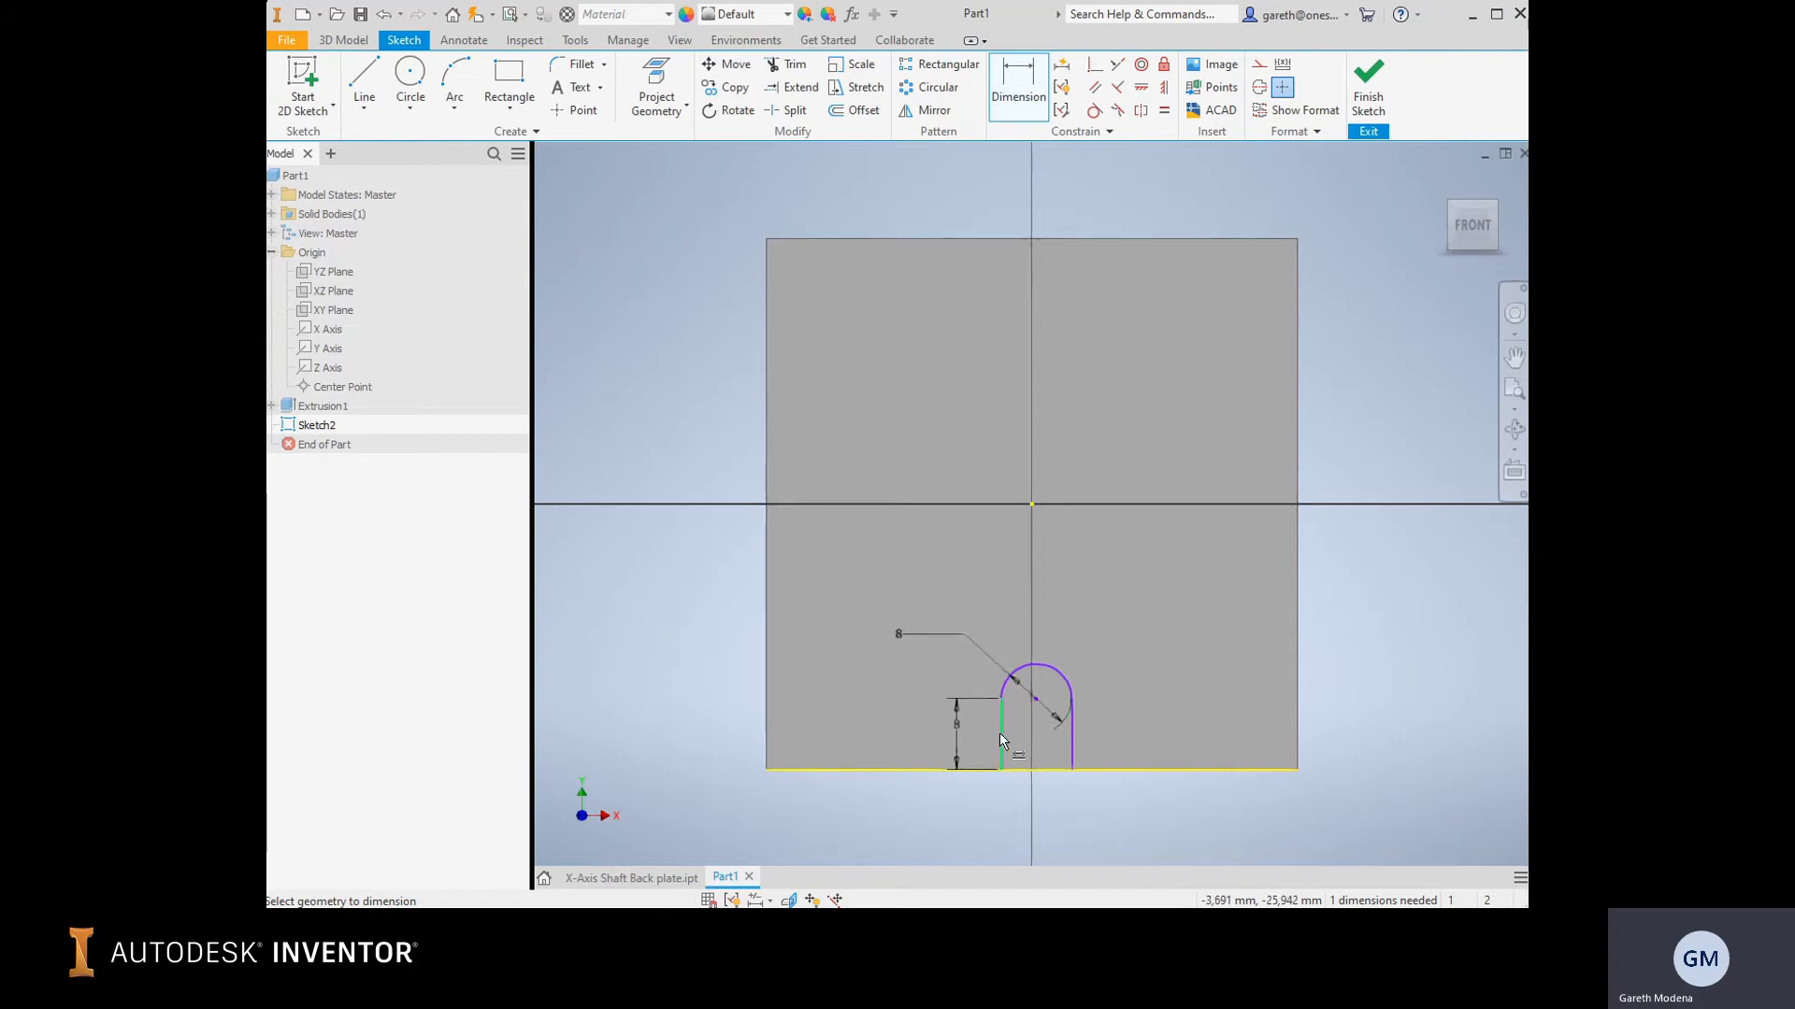
# Dimension the horizontal distance from the plate's bottom-left corner to the slot's arc centre as 30 mm.
pyautogui.click(1033, 699)
pyautogui.click(768, 759)
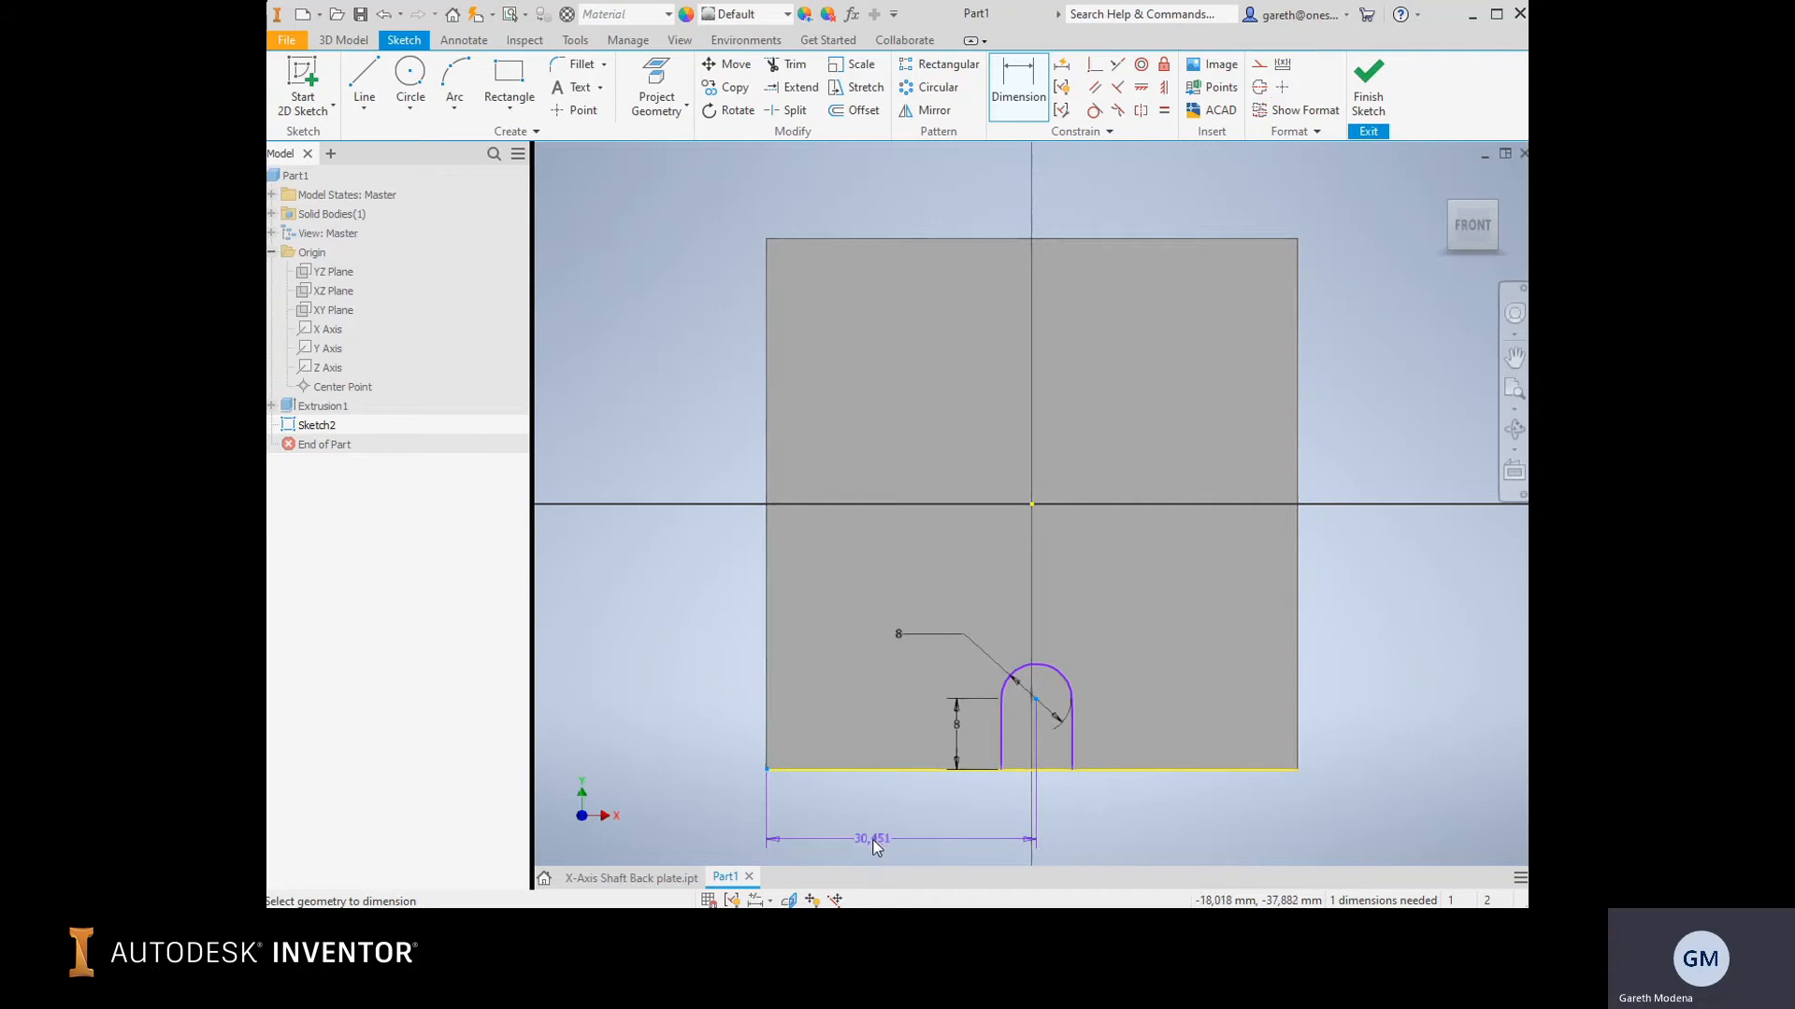
pyautogui.click(874, 842)
pyautogui.write('30')
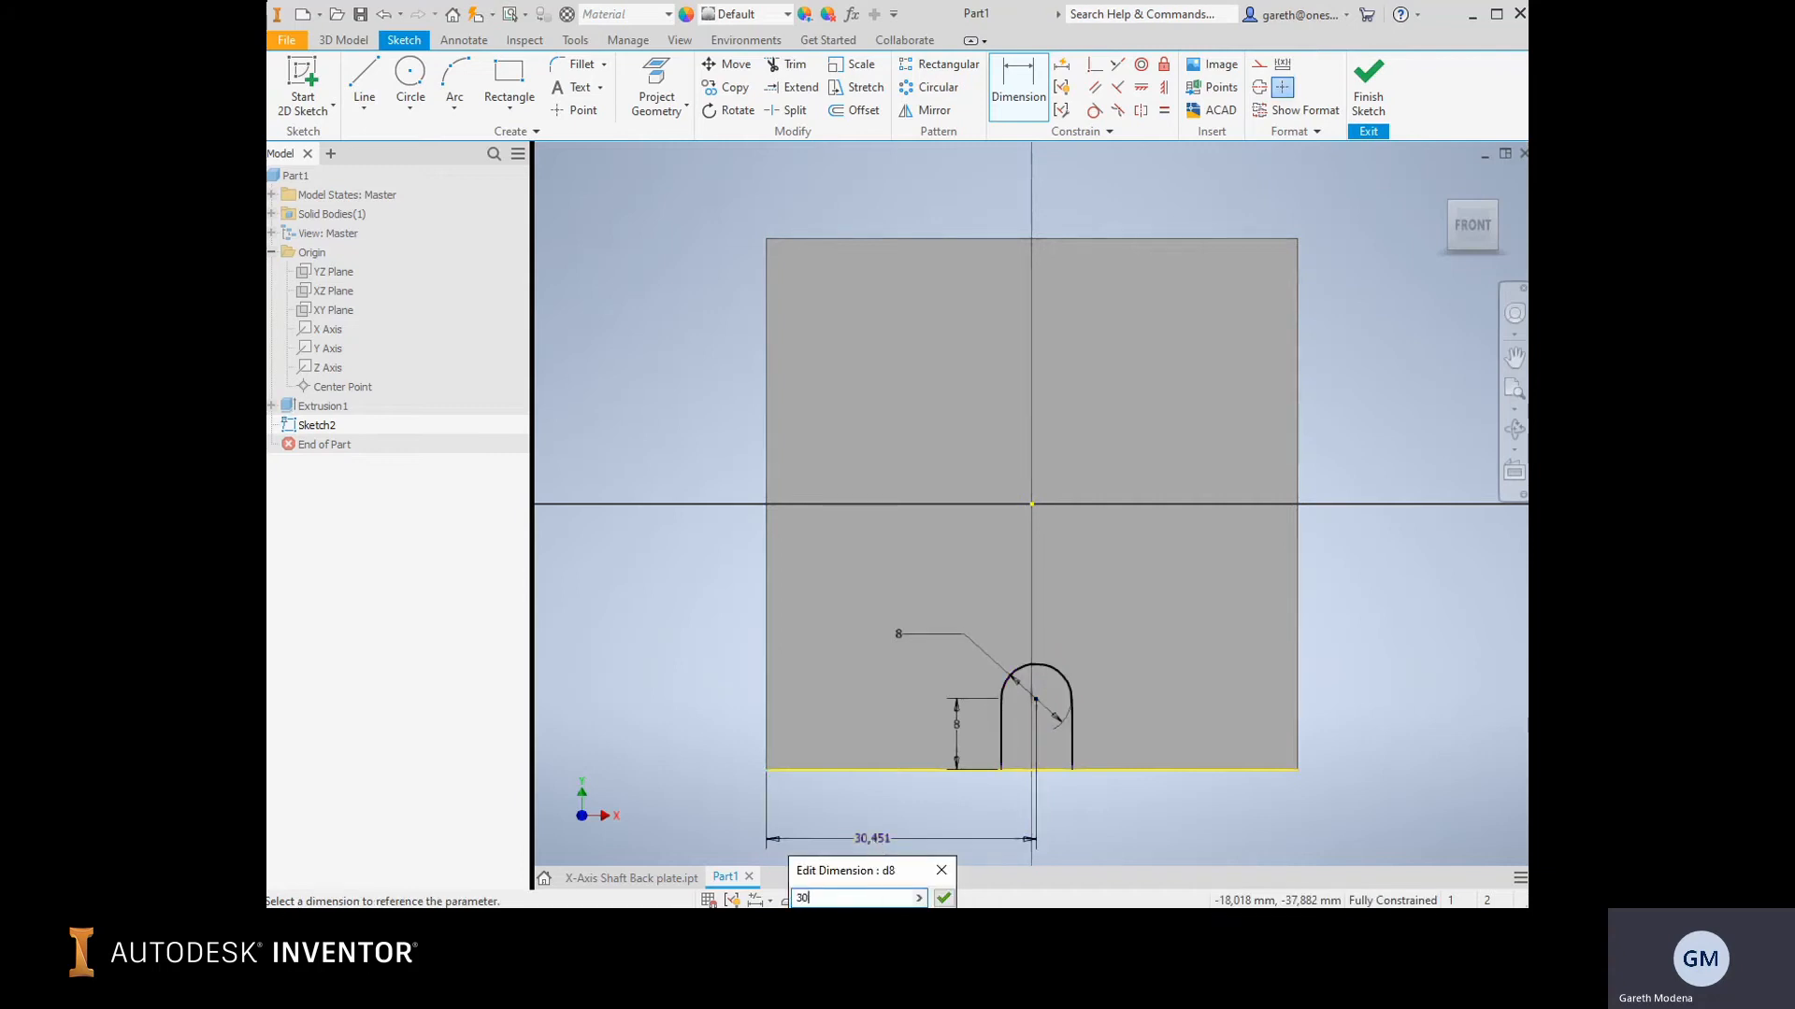
pyautogui.press('Return')
pyautogui.press('Escape')
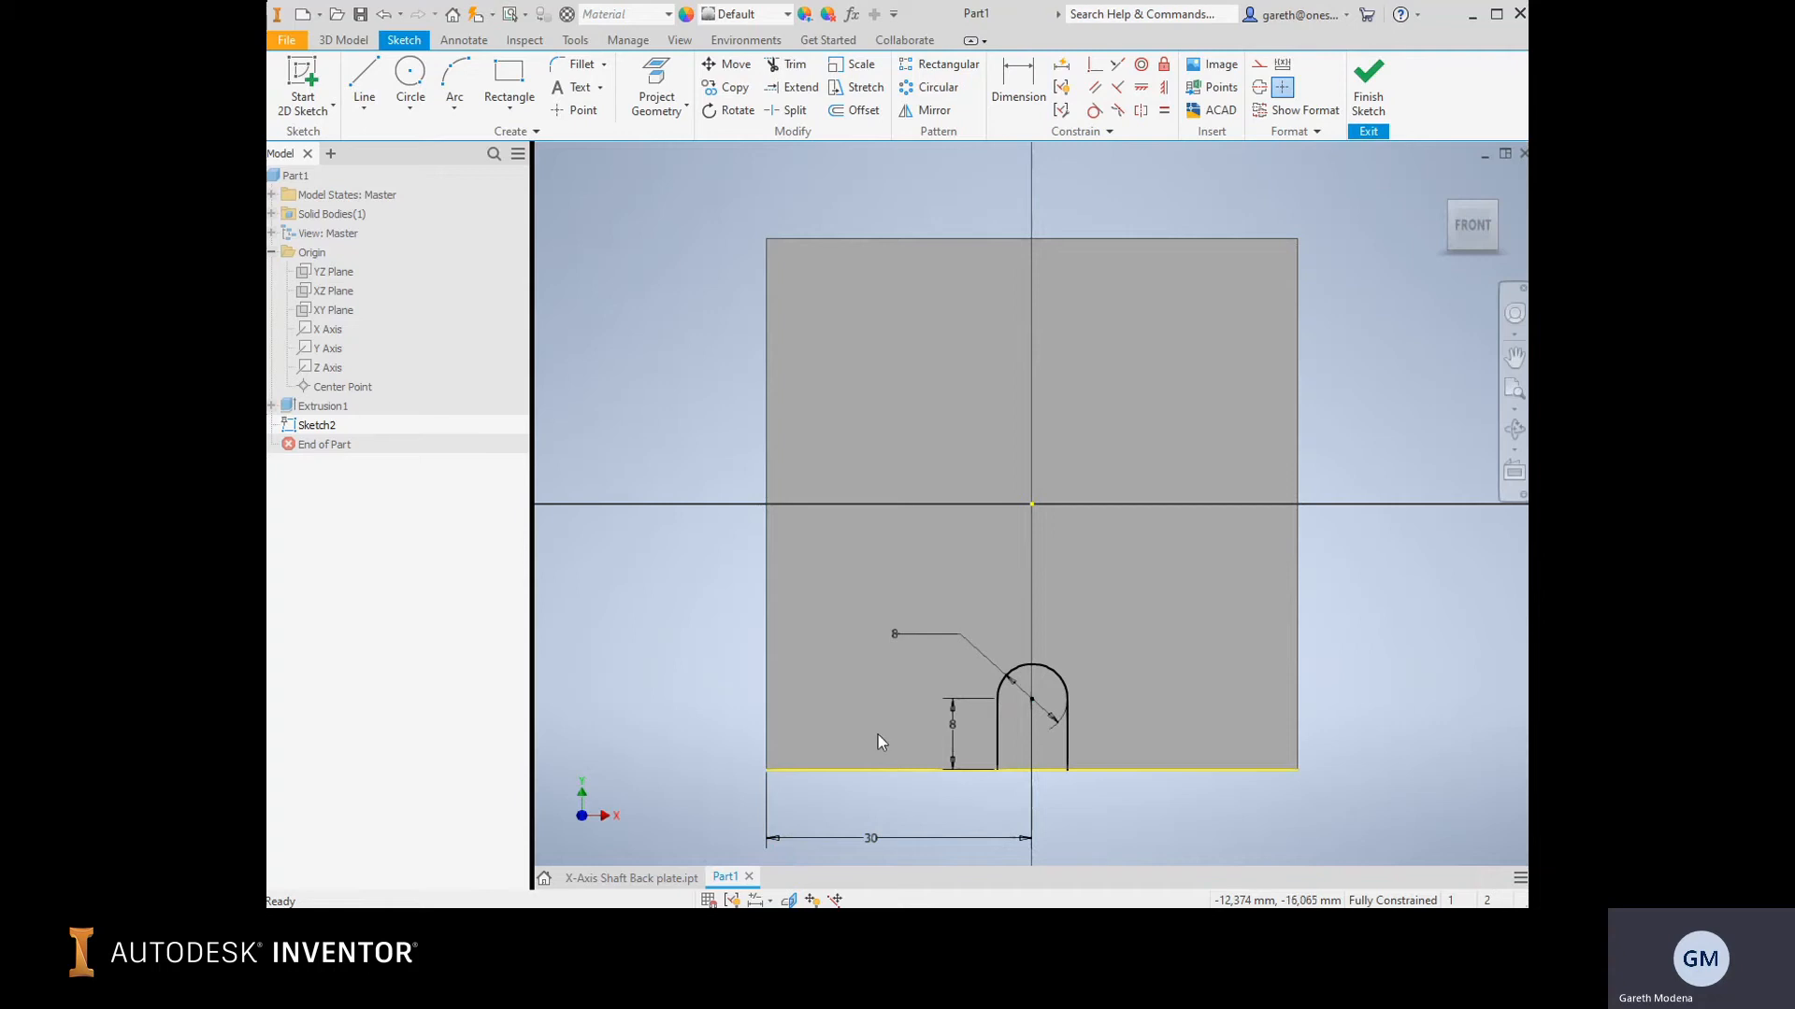
# Delete the 30 mm horizontal dimension from the slot sketch.
pyautogui.rightClick(679, 689)
pyautogui.click(855, 828)
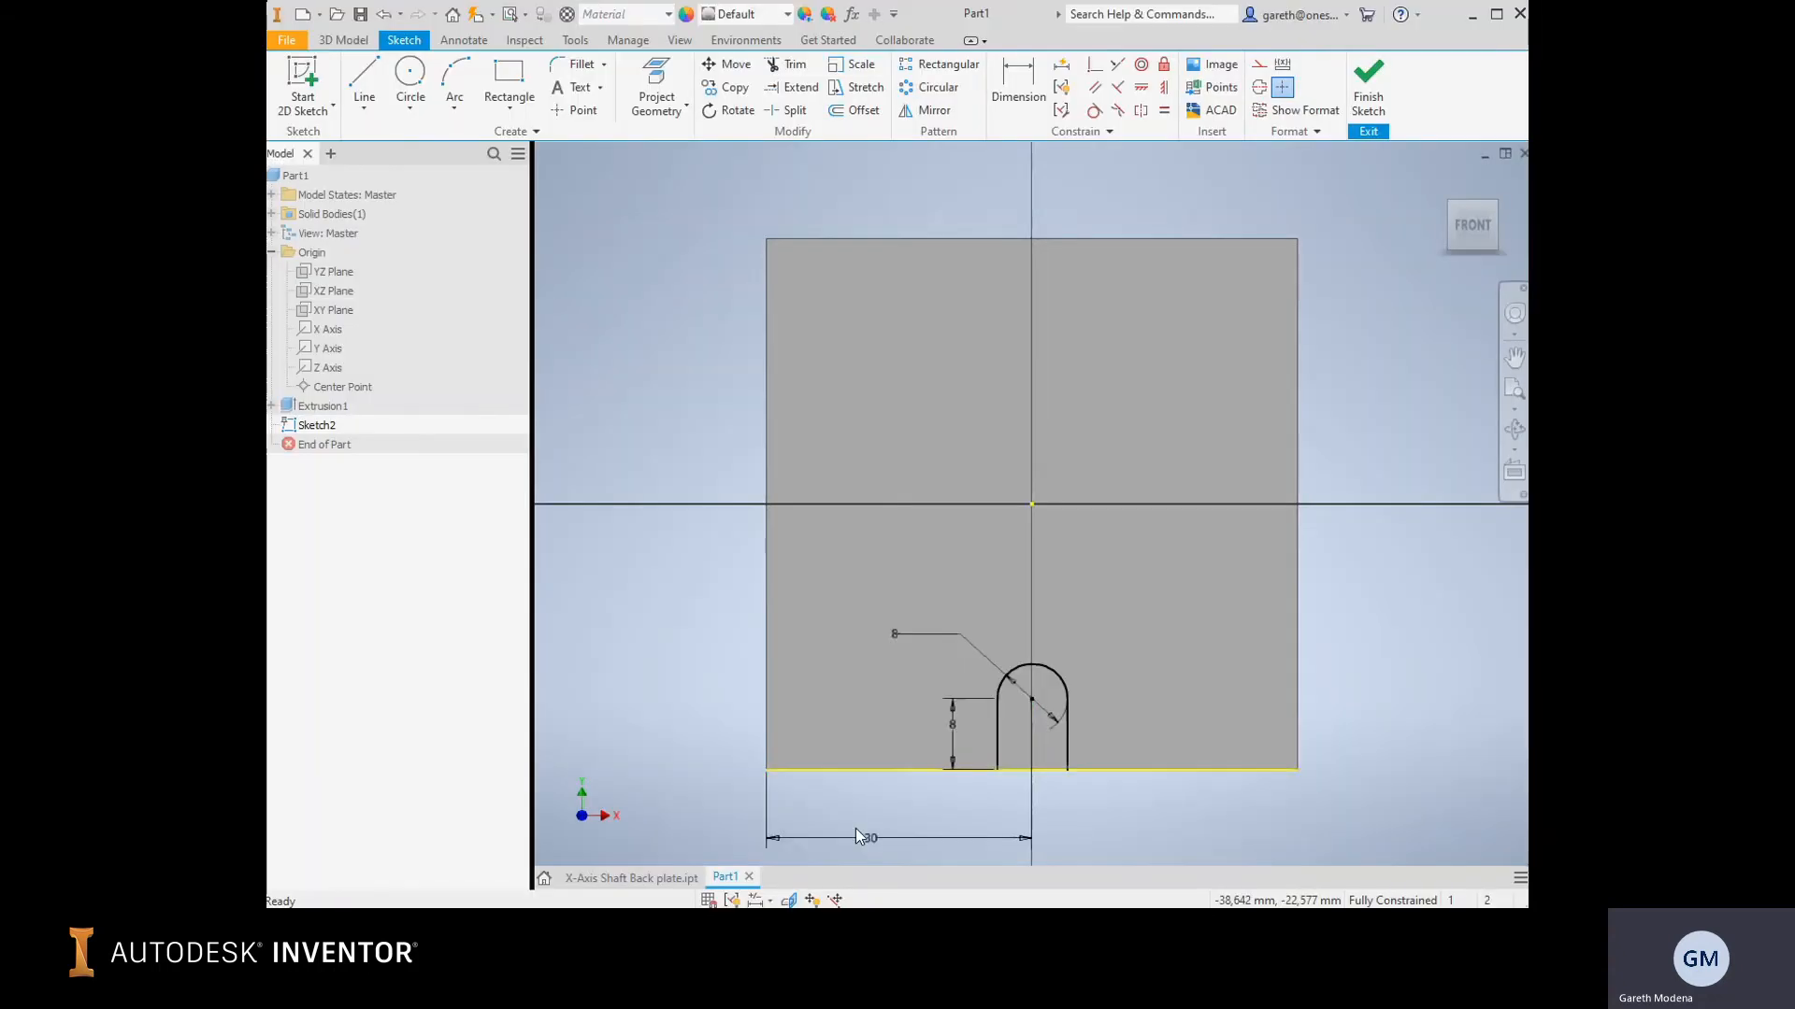
pyautogui.click(866, 836)
pyautogui.press('Delete')
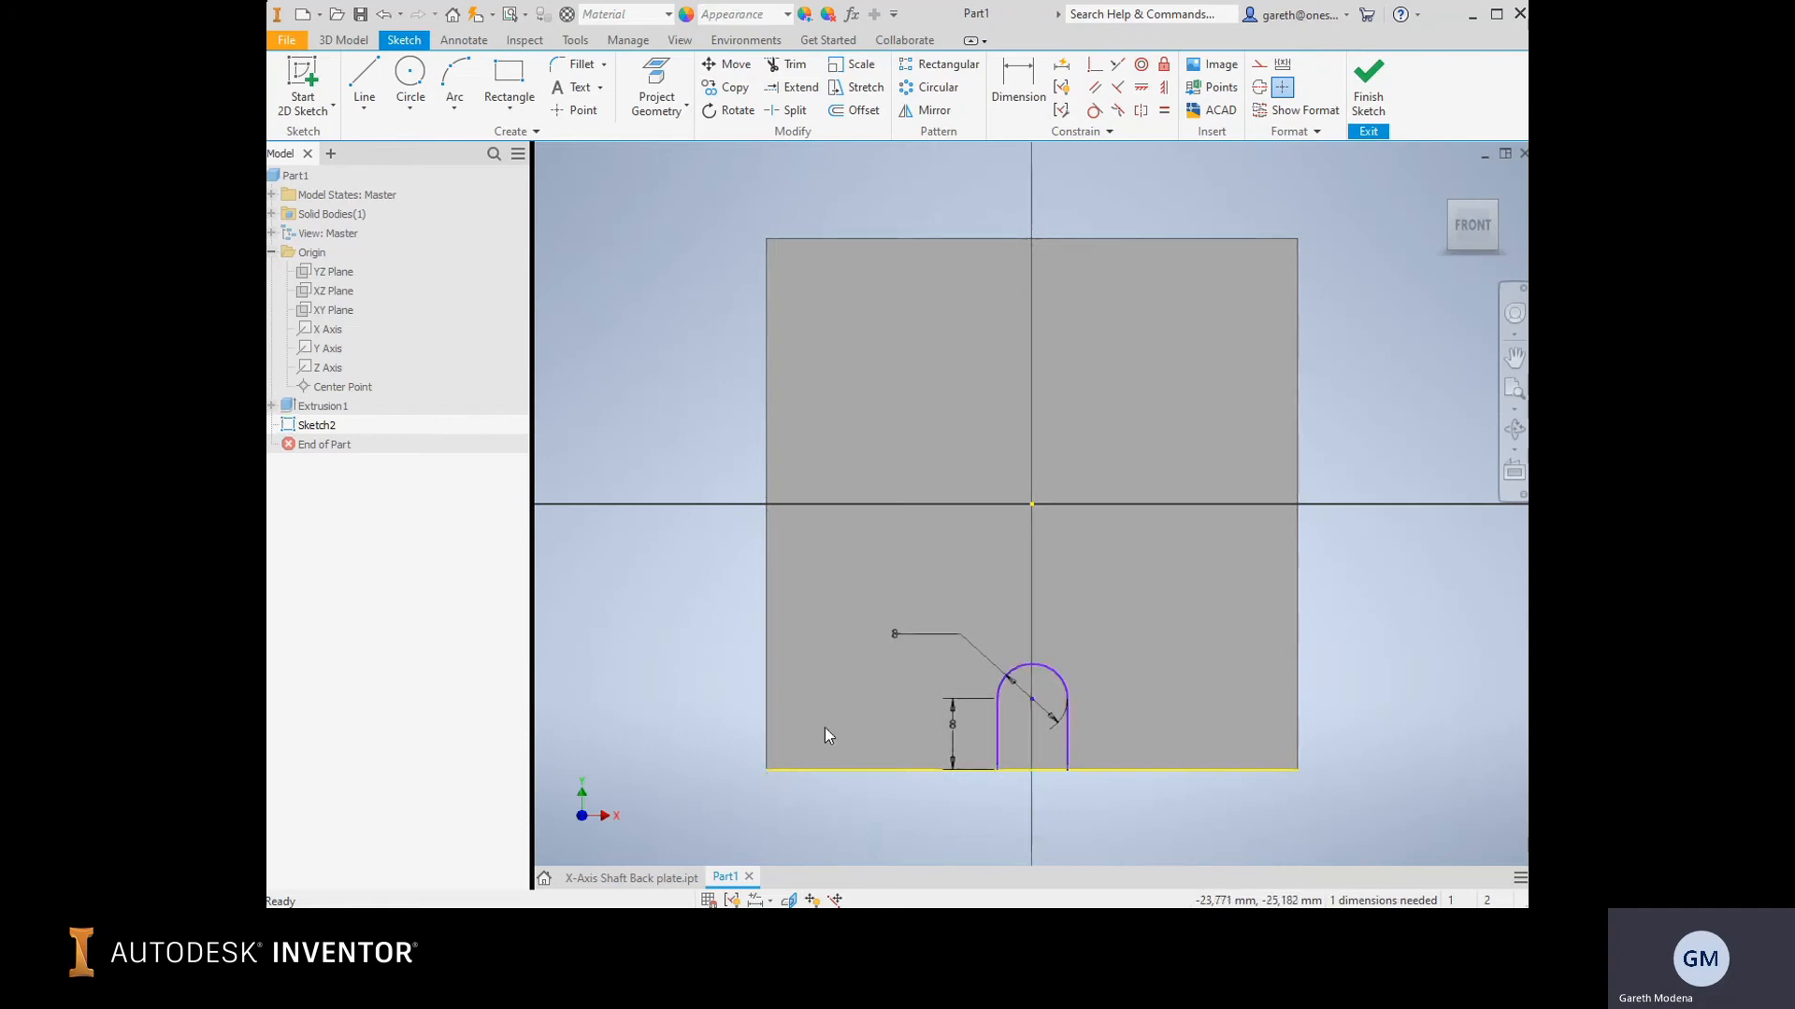
pyautogui.moveTo(1063, 688); pyautogui.dragTo(1028, 666)
# Try to apply a coincident constraint between the slot's arc centre and the sketch origin.
pyautogui.click(1096, 70)
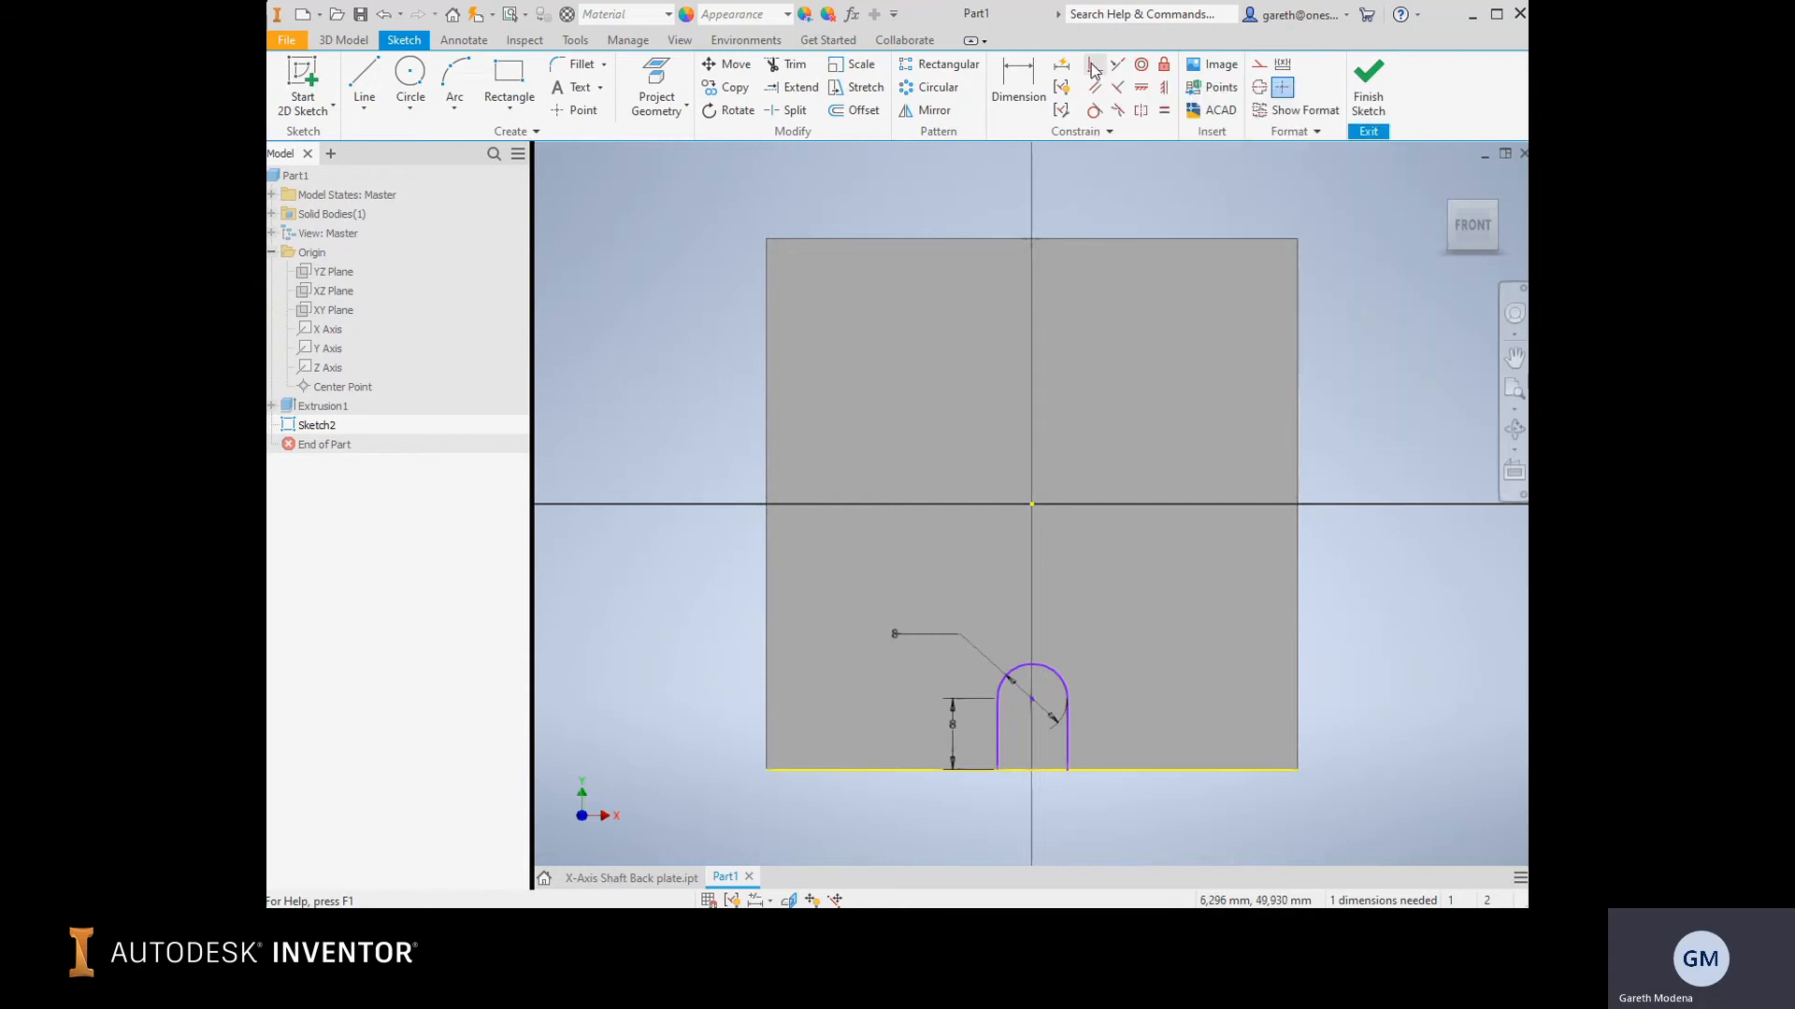
pyautogui.click(1031, 699)
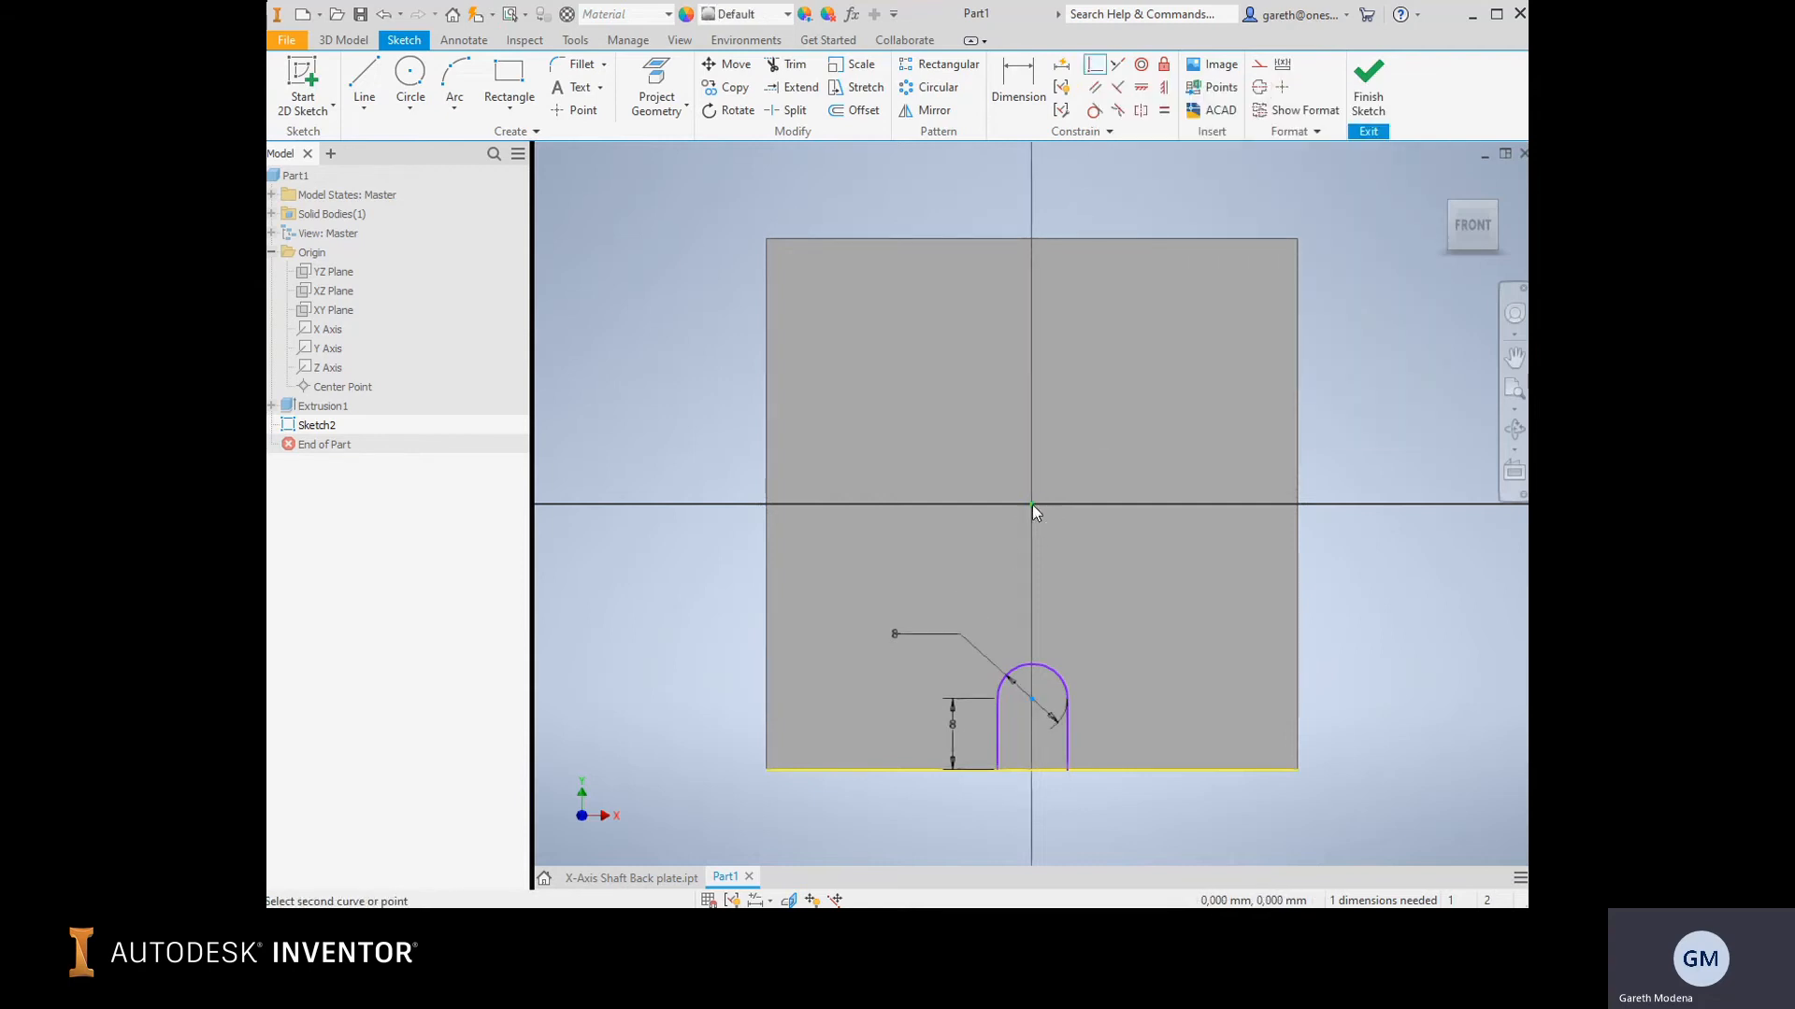
pyautogui.click(1032, 505)
pyautogui.click(687, 186)
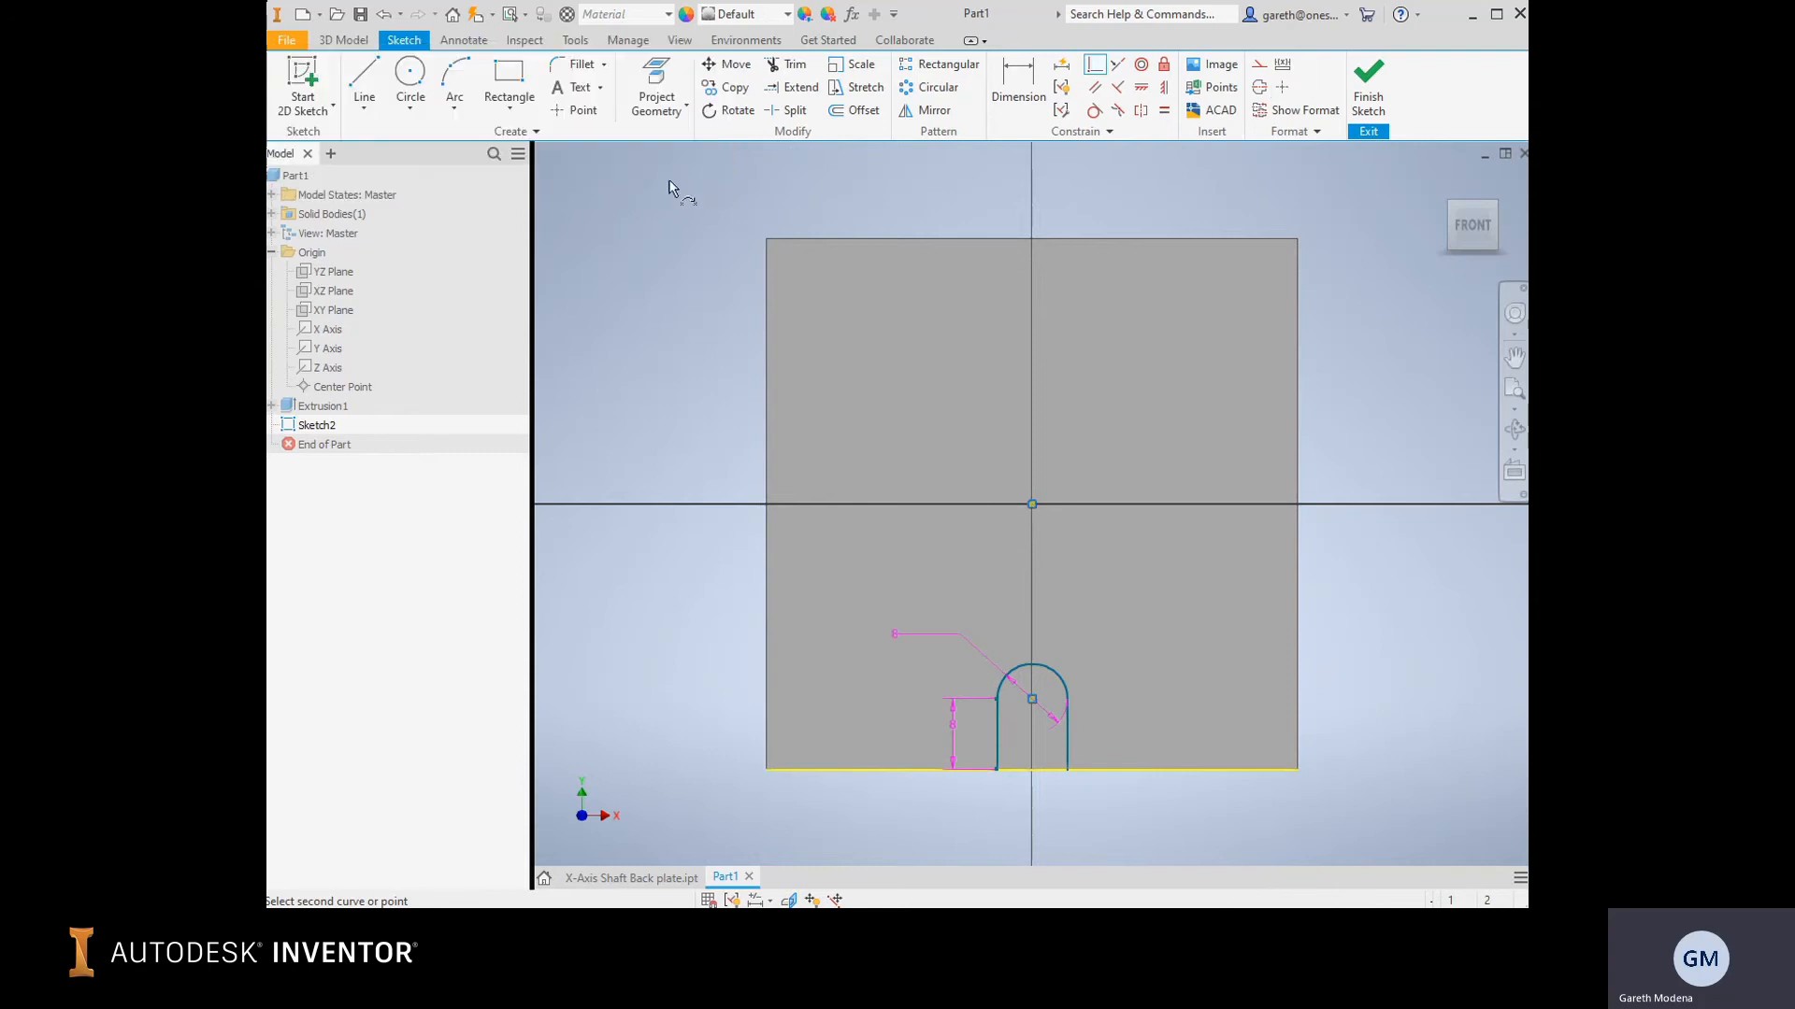
pyautogui.click(1094, 67)
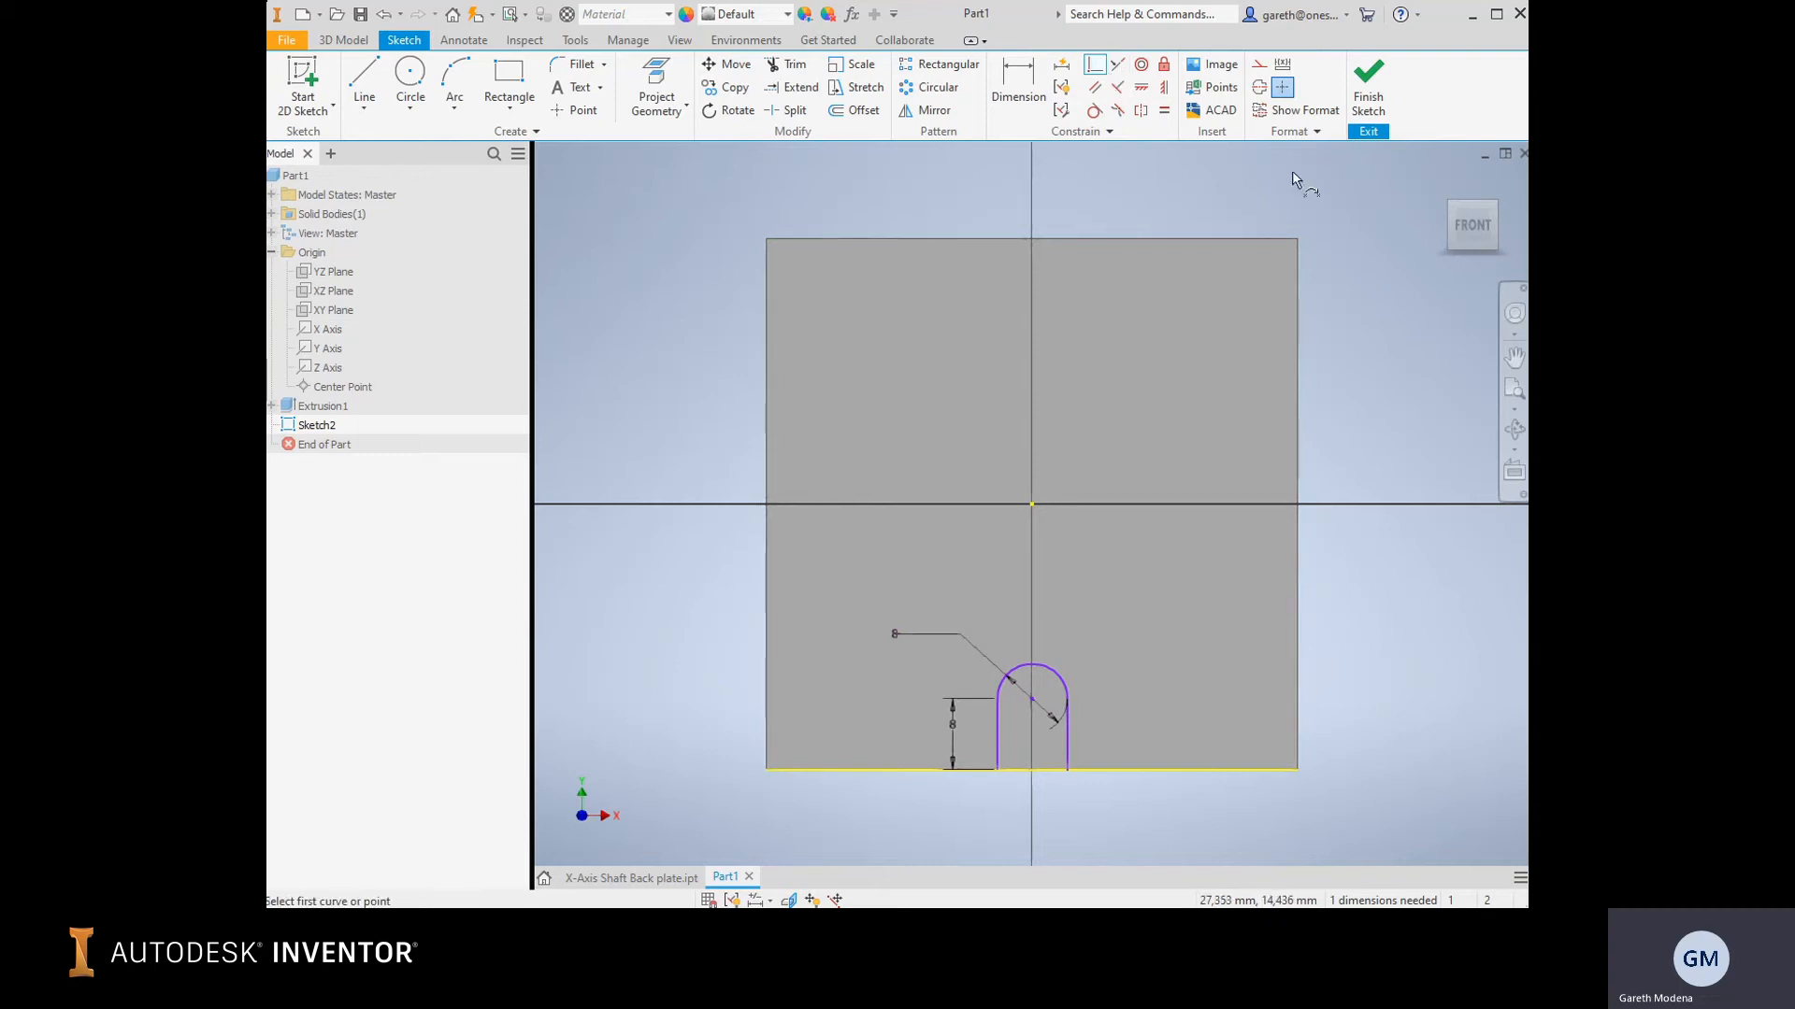
# Align the slot's arc centre with the sketch origin using a vertical constraint, and finish the sketch.
pyautogui.click(1165, 89)
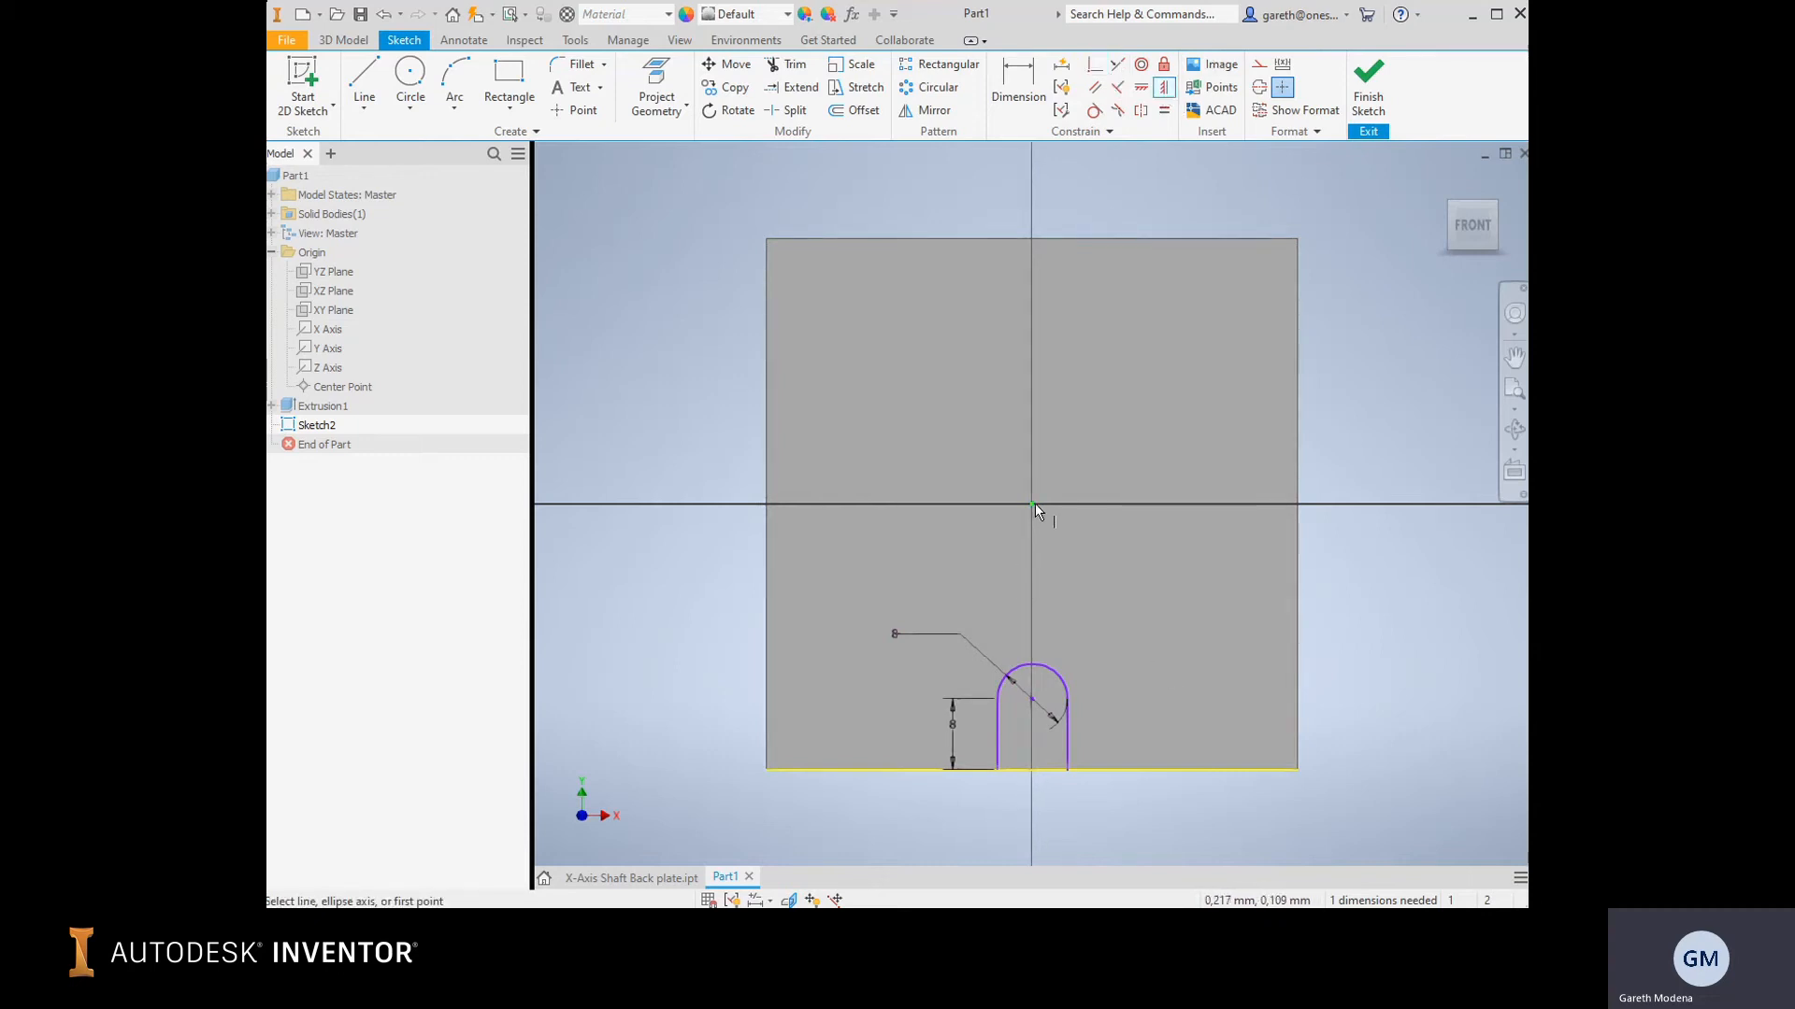
pyautogui.click(1032, 505)
pyautogui.click(1032, 701)
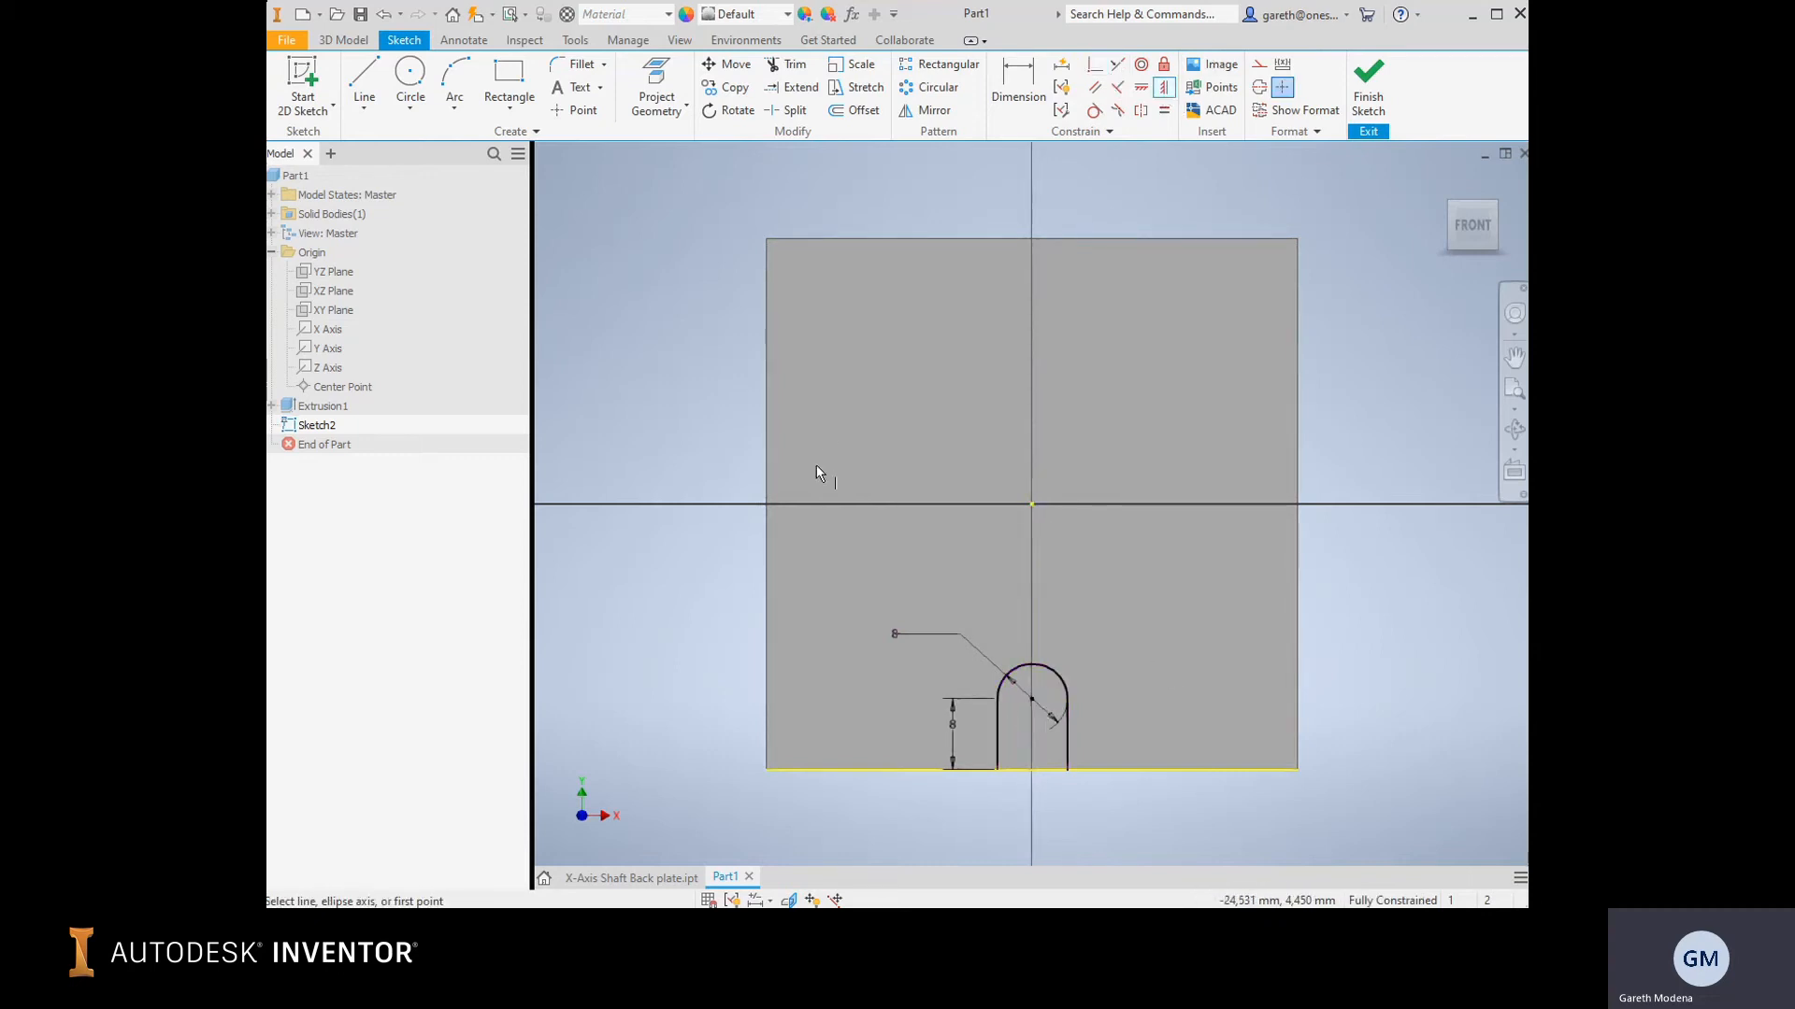
pyautogui.press('Escape')
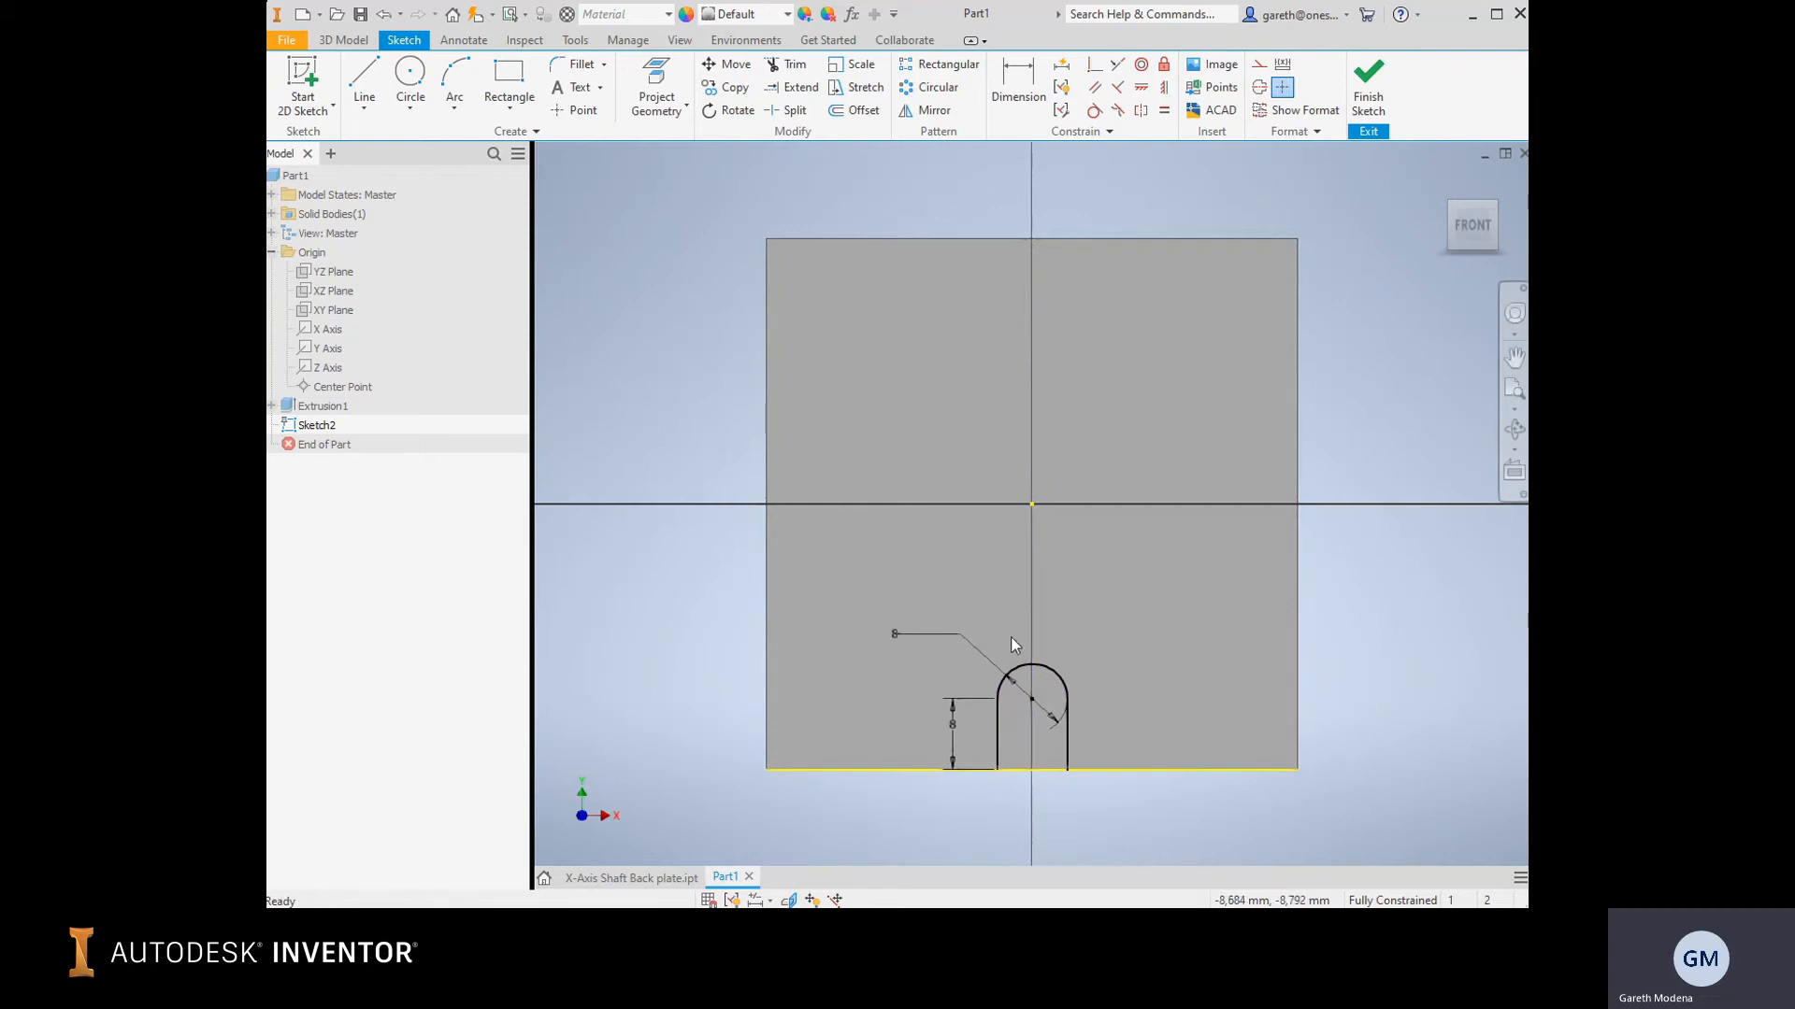
pyautogui.click(1367, 84)
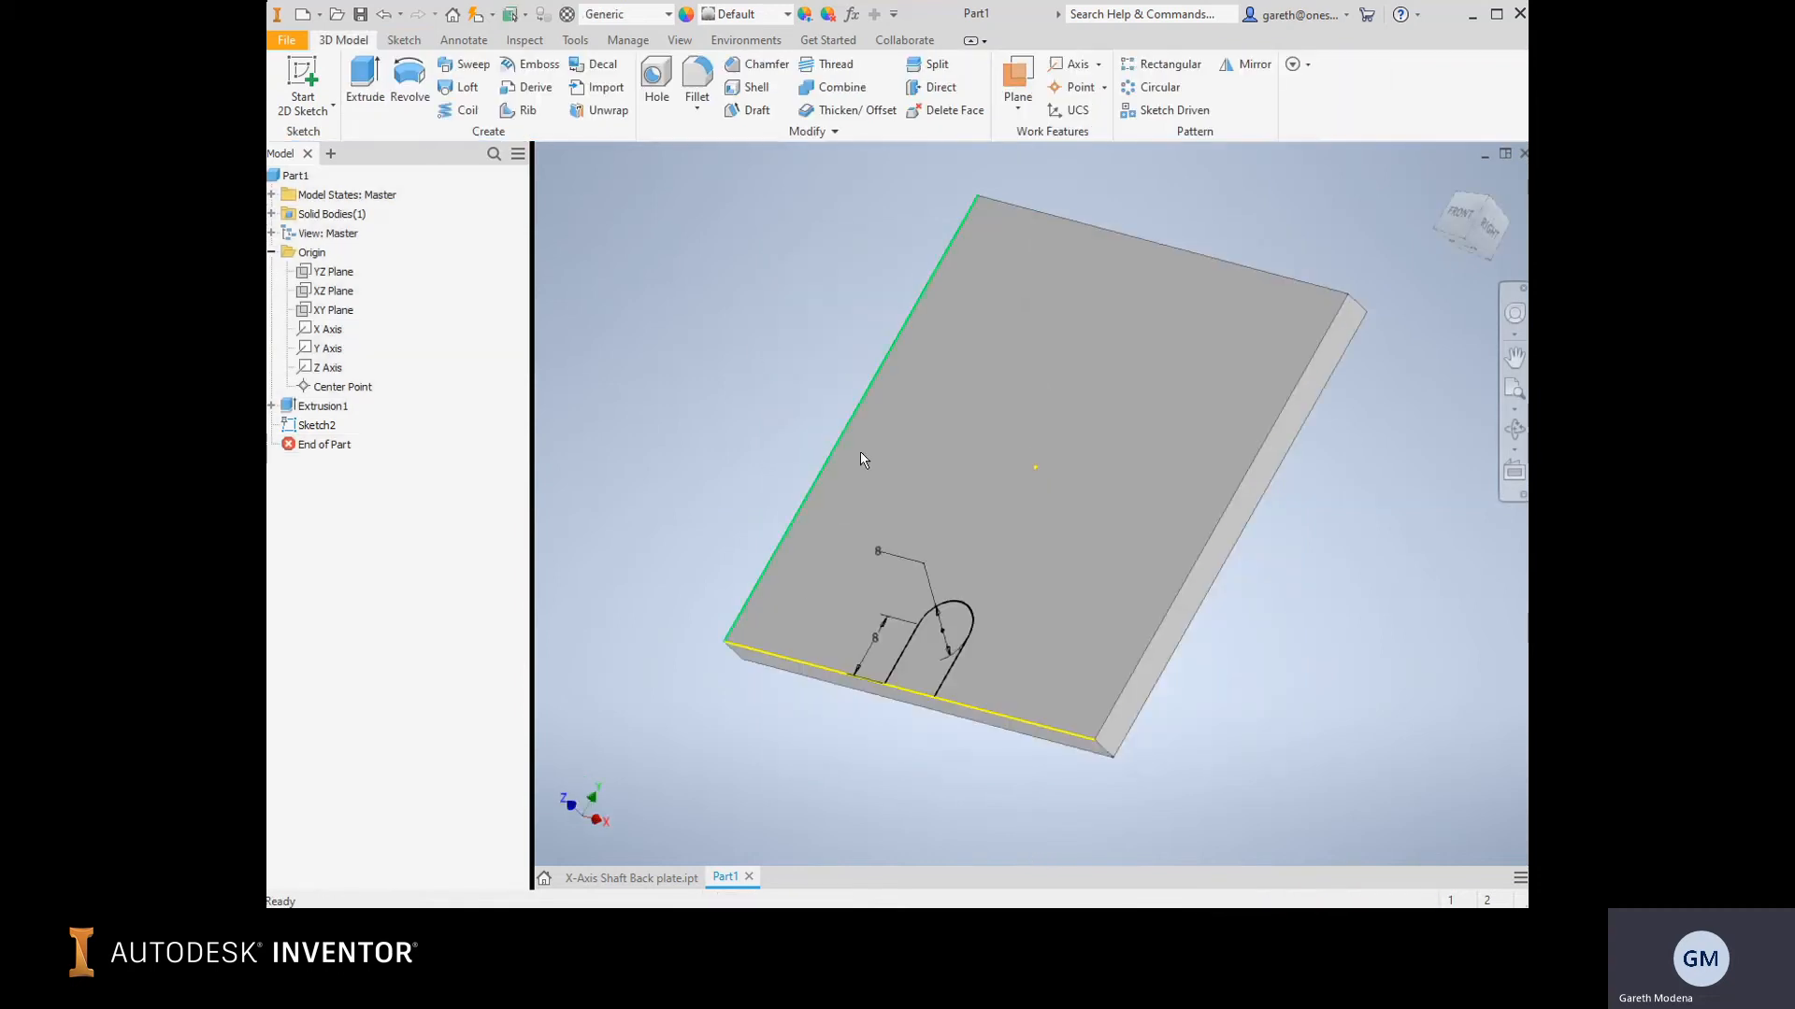
# Extrude the slot profile as a 4 mm cut into the plate.
pyautogui.click(364, 84)
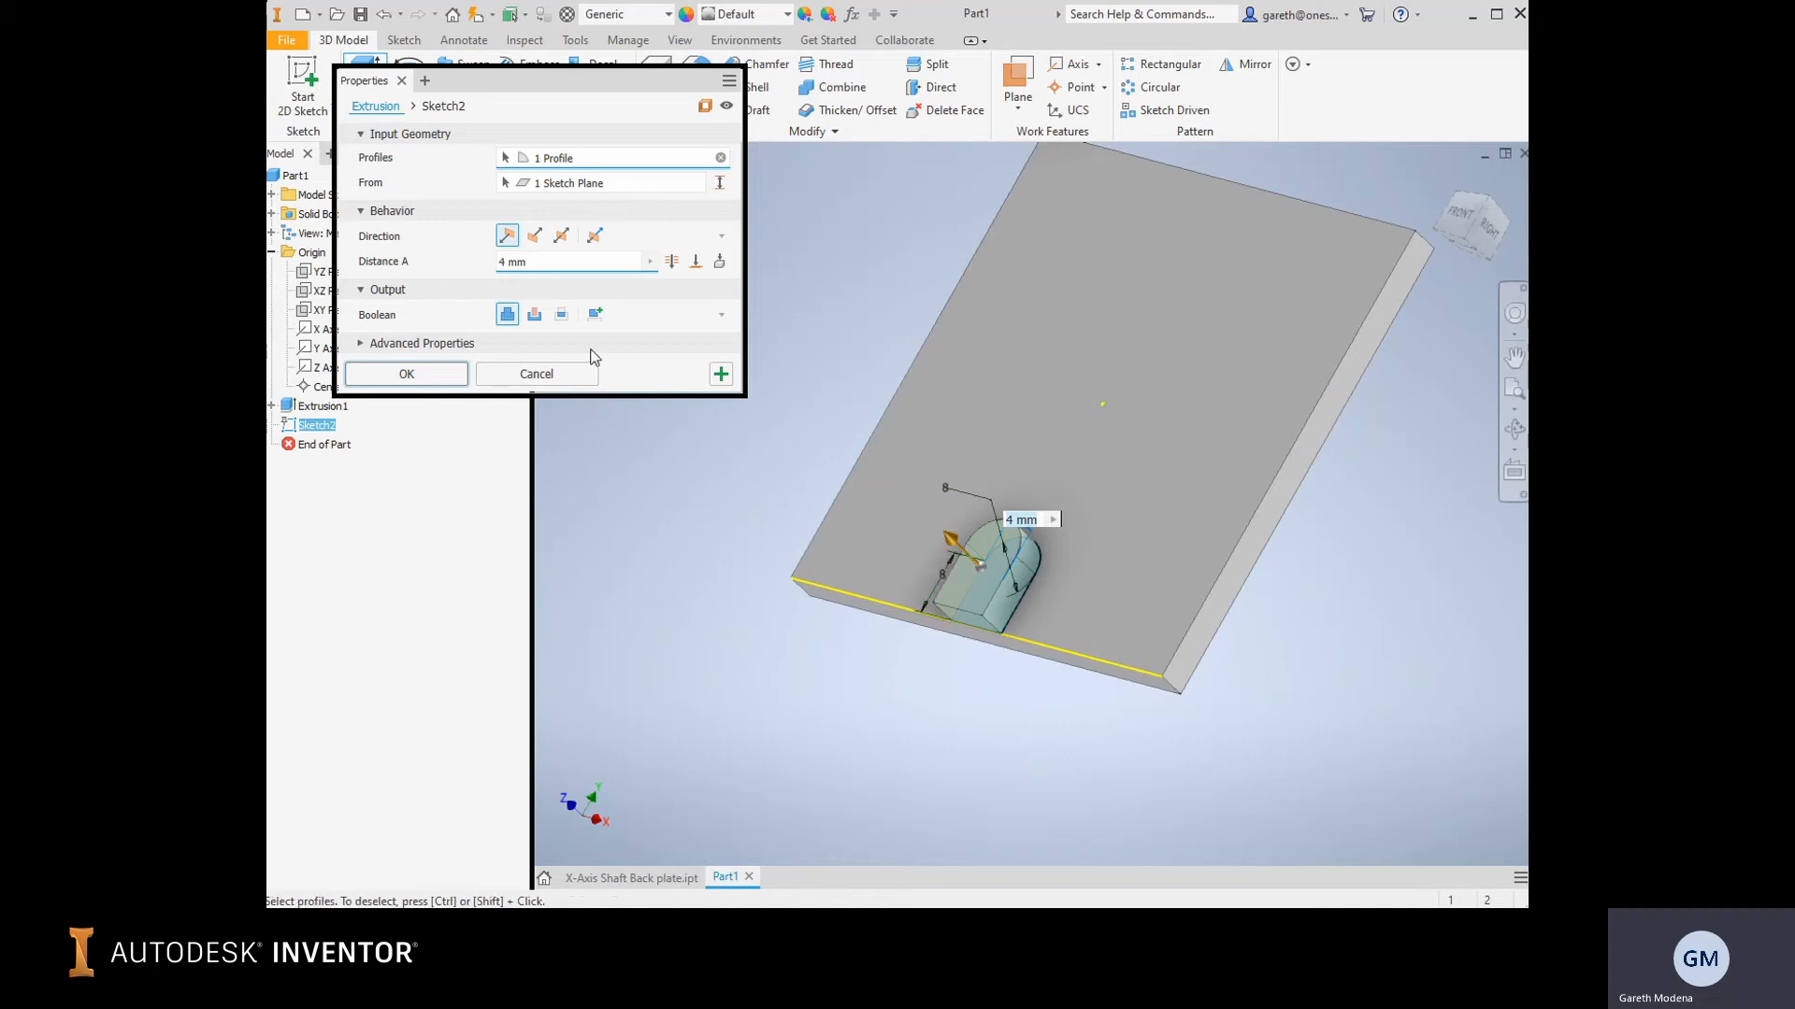
pyautogui.click(534, 315)
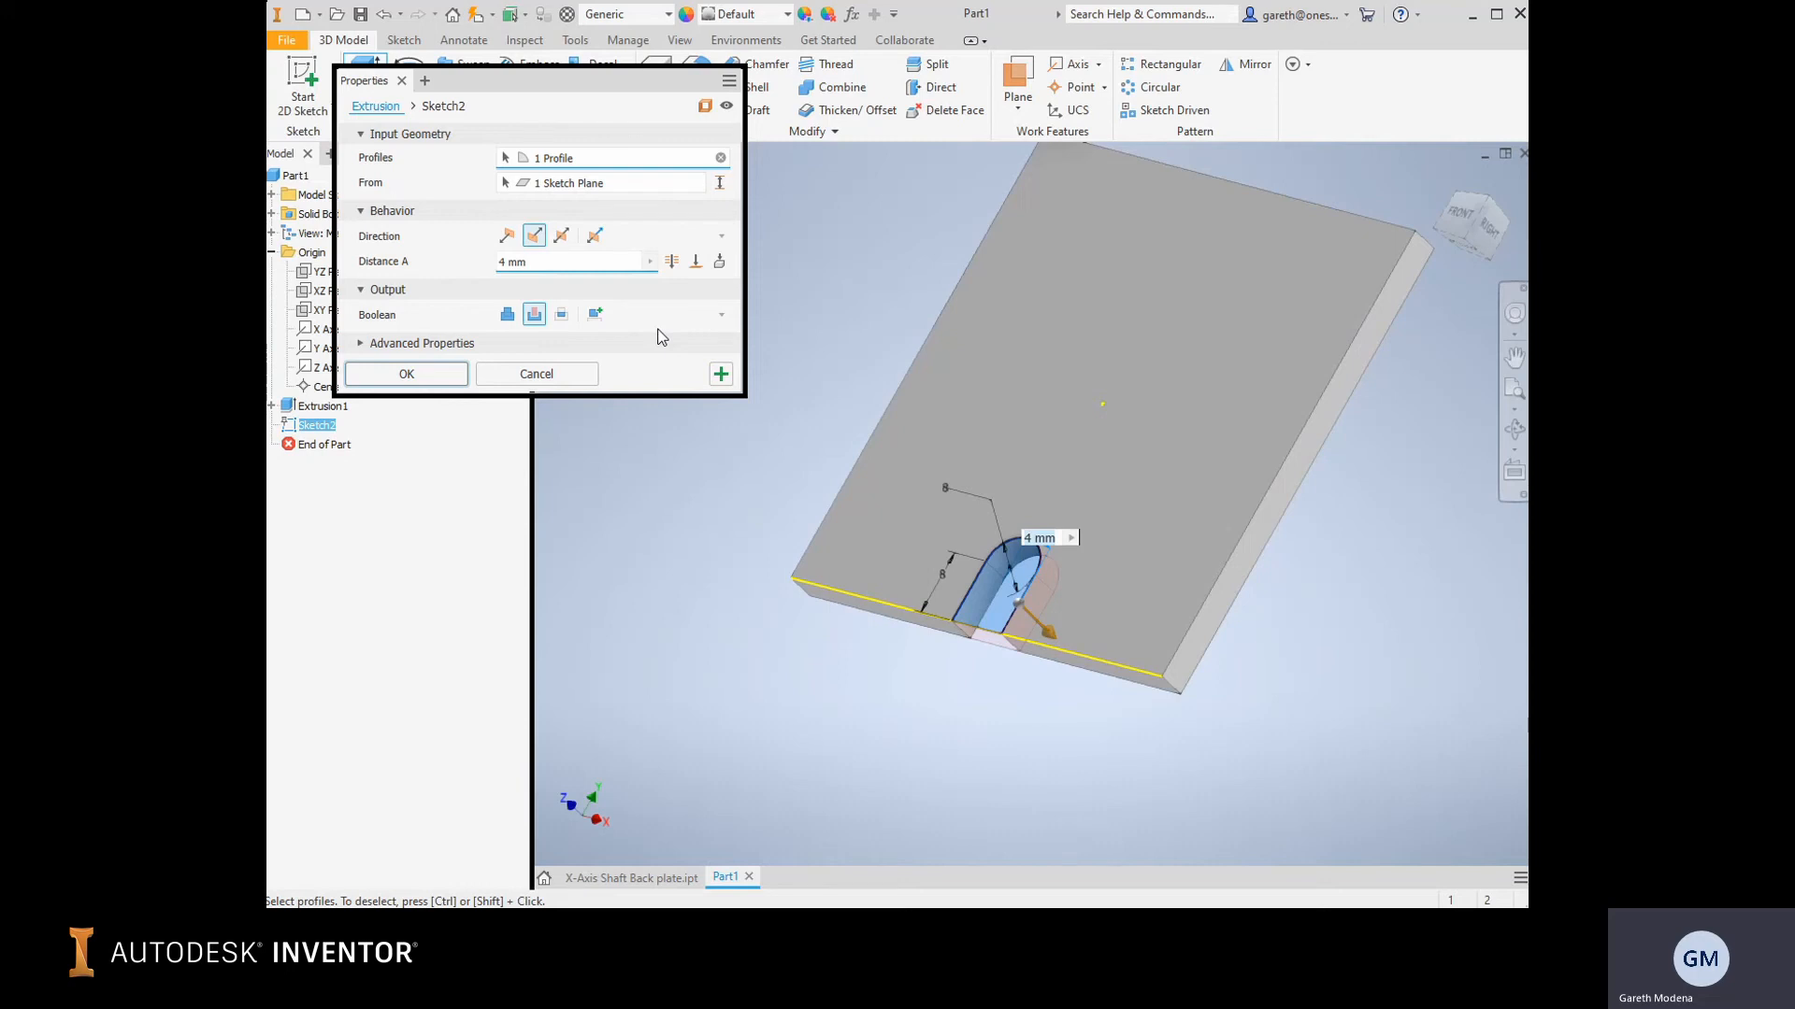
pyautogui.click(405, 374)
# Start another 2D sketch on the slotted plate's large front face.
pyautogui.moveTo(718, 250); pyautogui.dragTo(701, 344, button='middle')
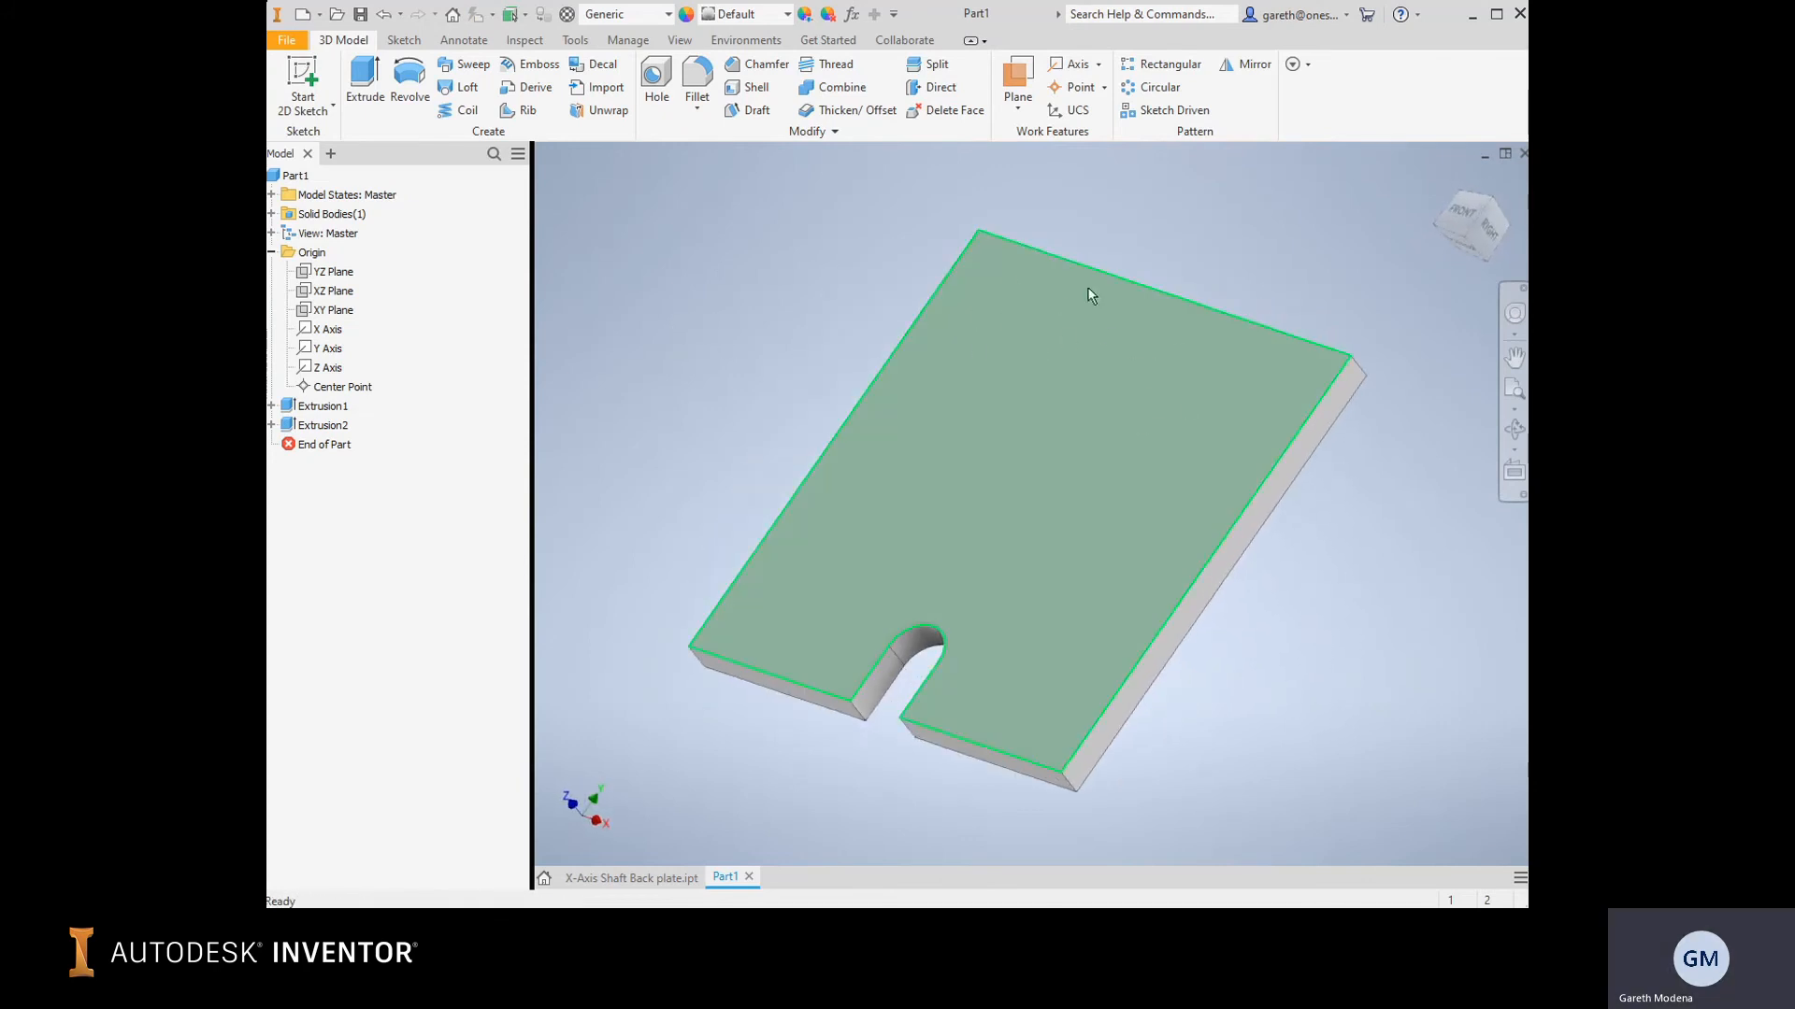
pyautogui.click(1055, 383)
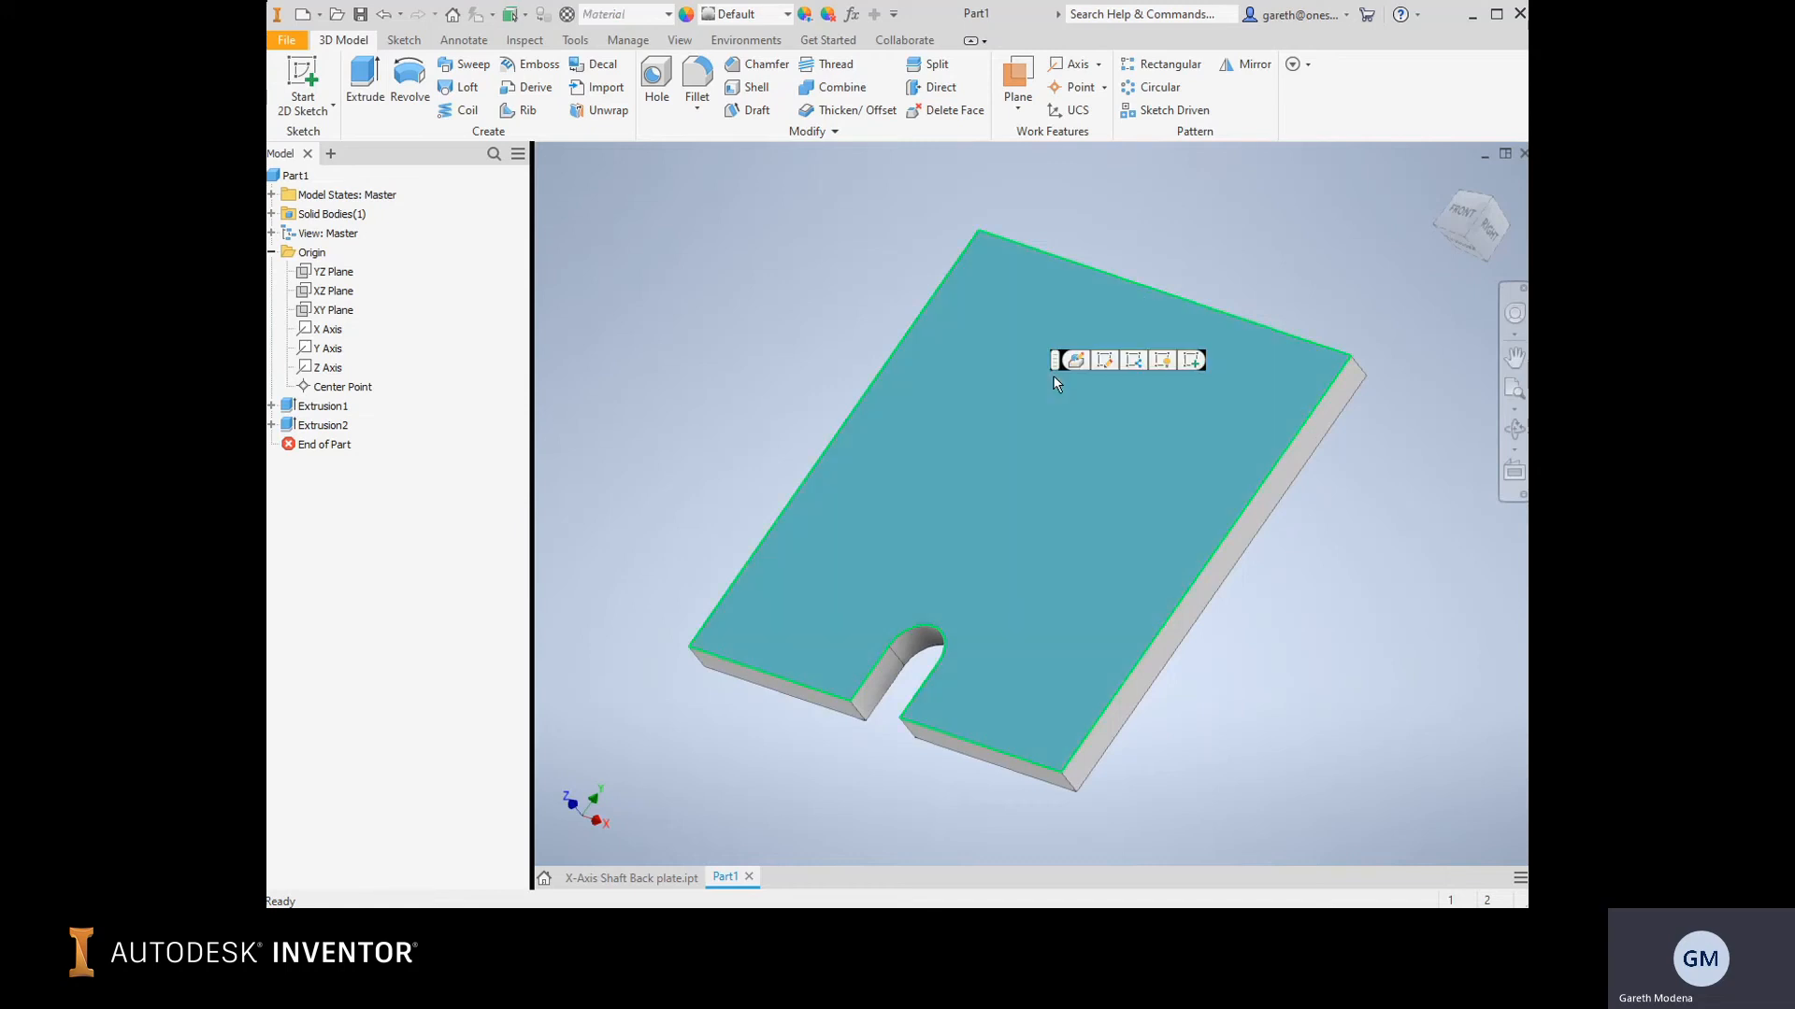
pyautogui.click(1193, 360)
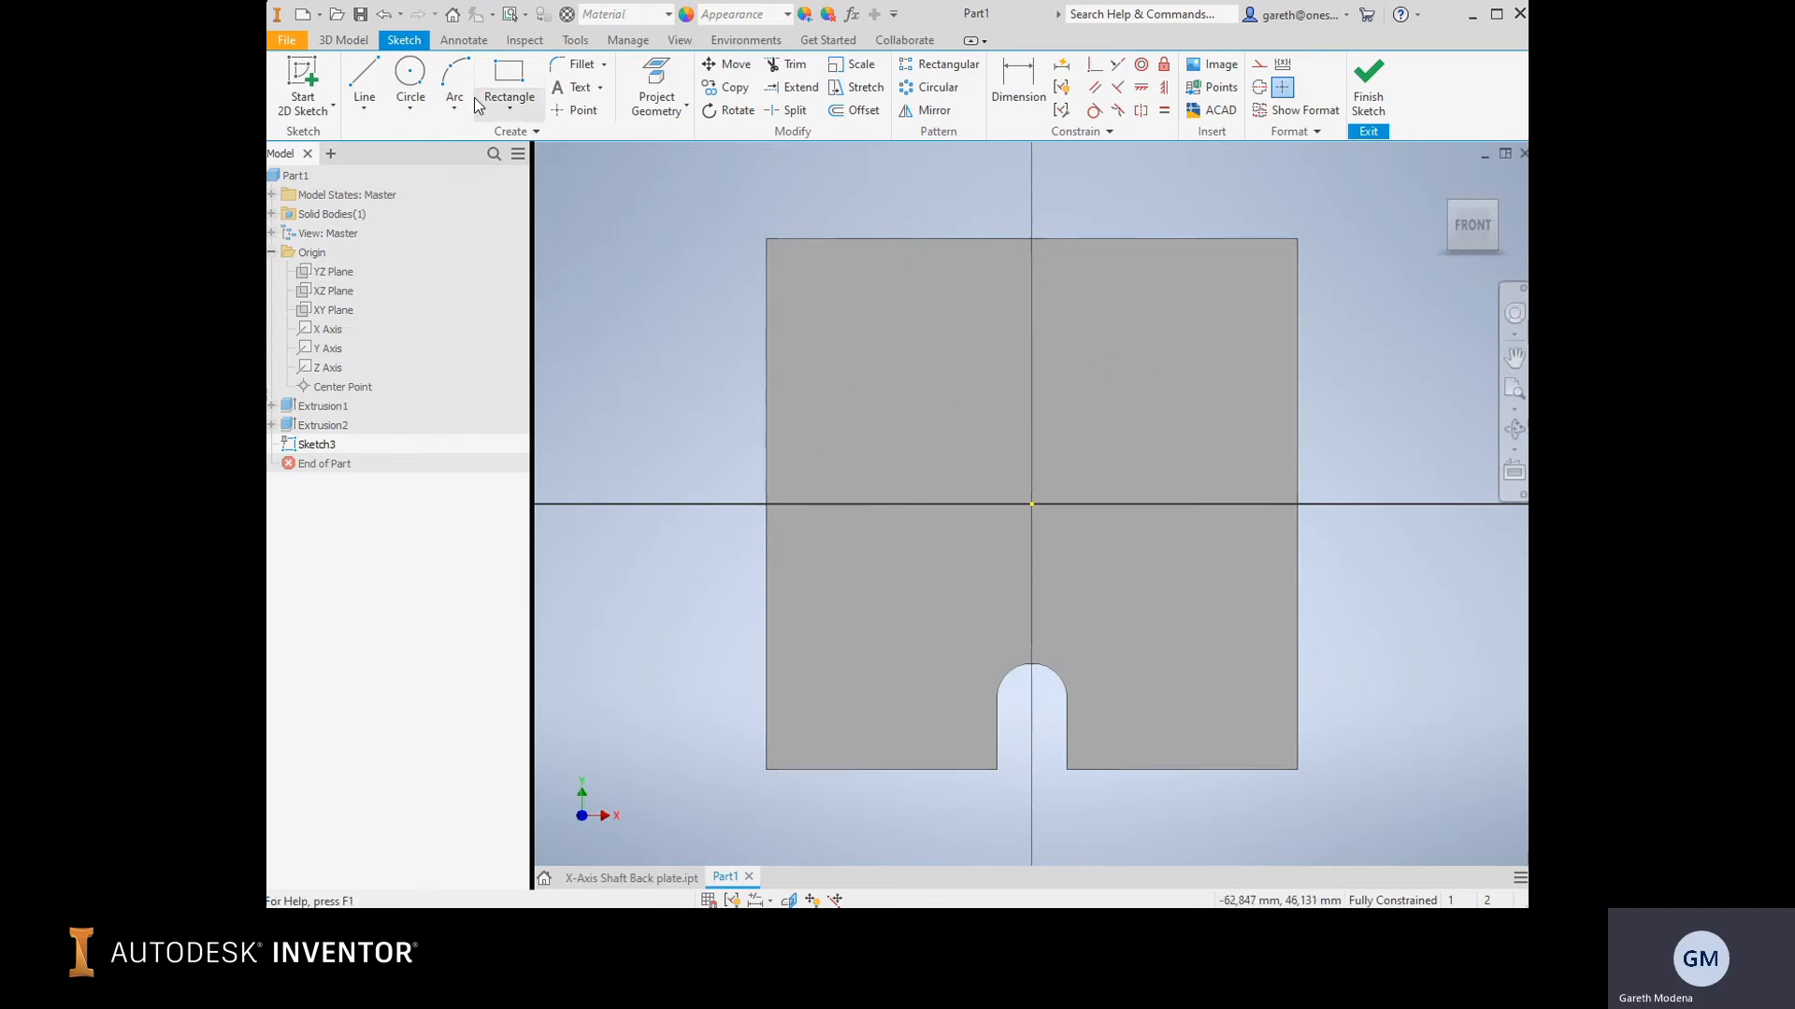
# Place three sketch points in the plate's upper half: one near the top on the vertical centreline and one lower on each side.
pyautogui.click(574, 111)
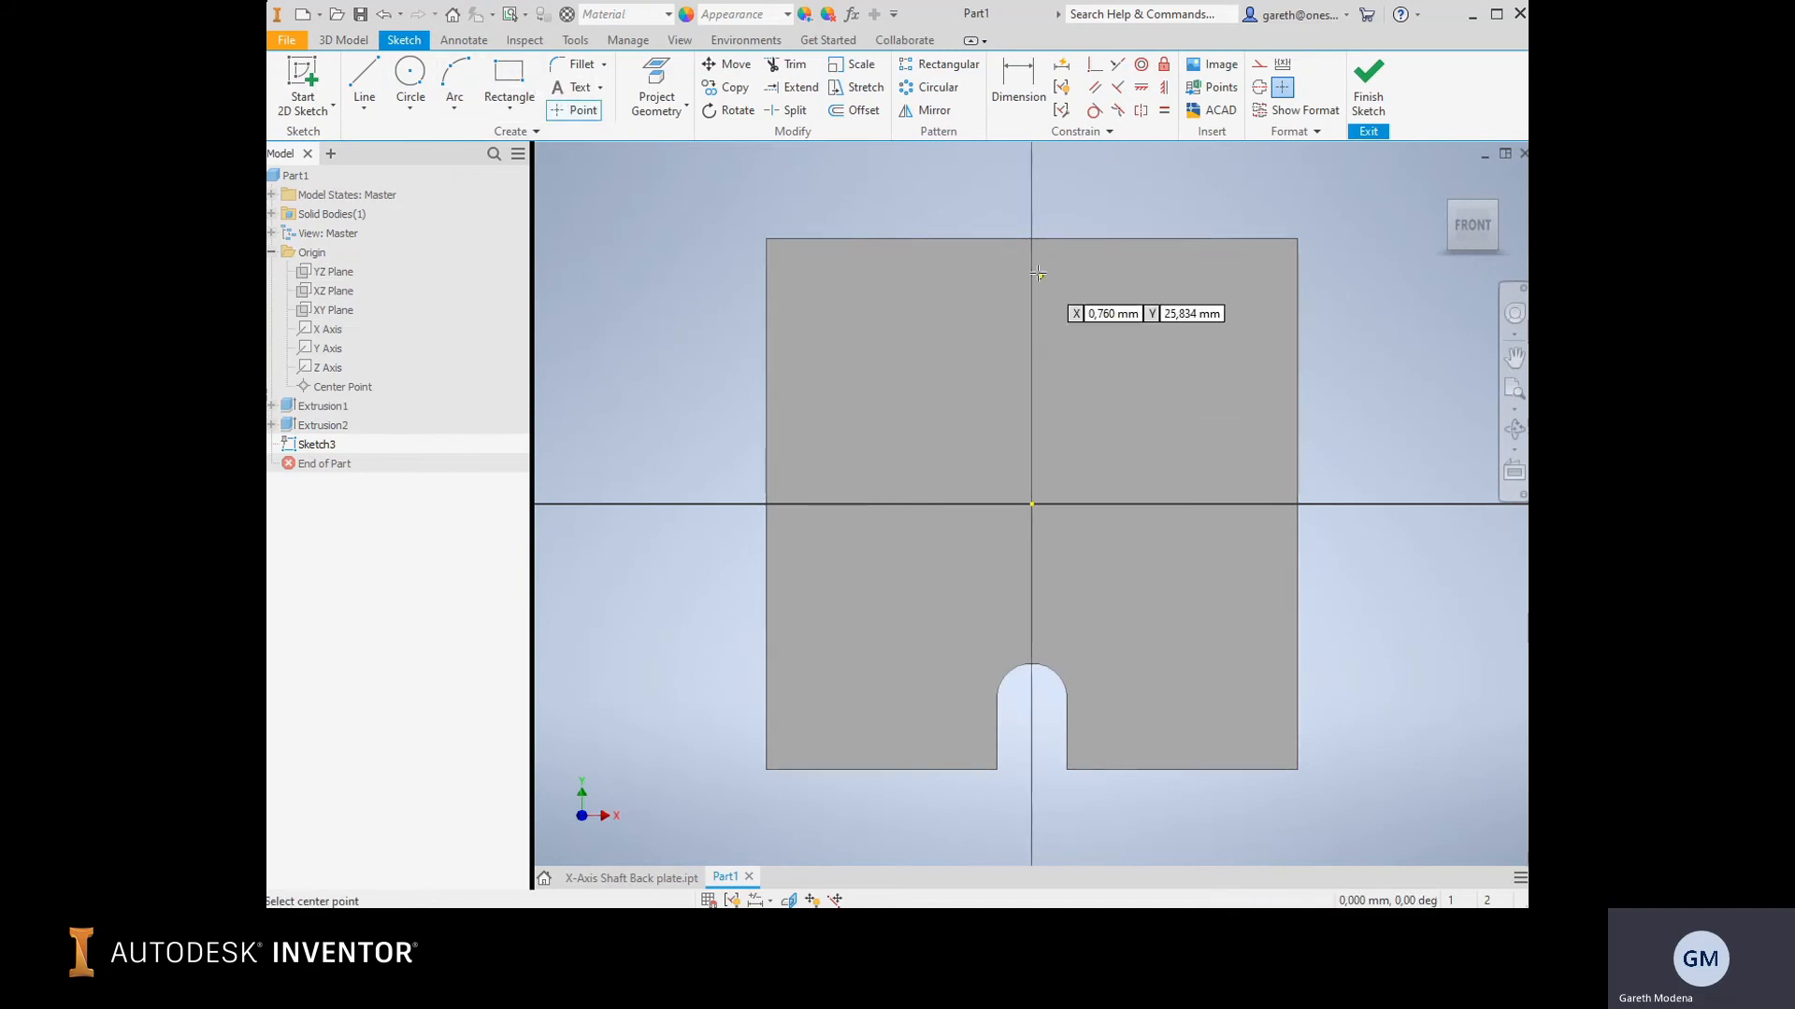
pyautogui.click(1139, 353)
pyautogui.press('Escape')
# Dimension the left sketch point 15 mm below the plate's top edge.
pyautogui.press('d')
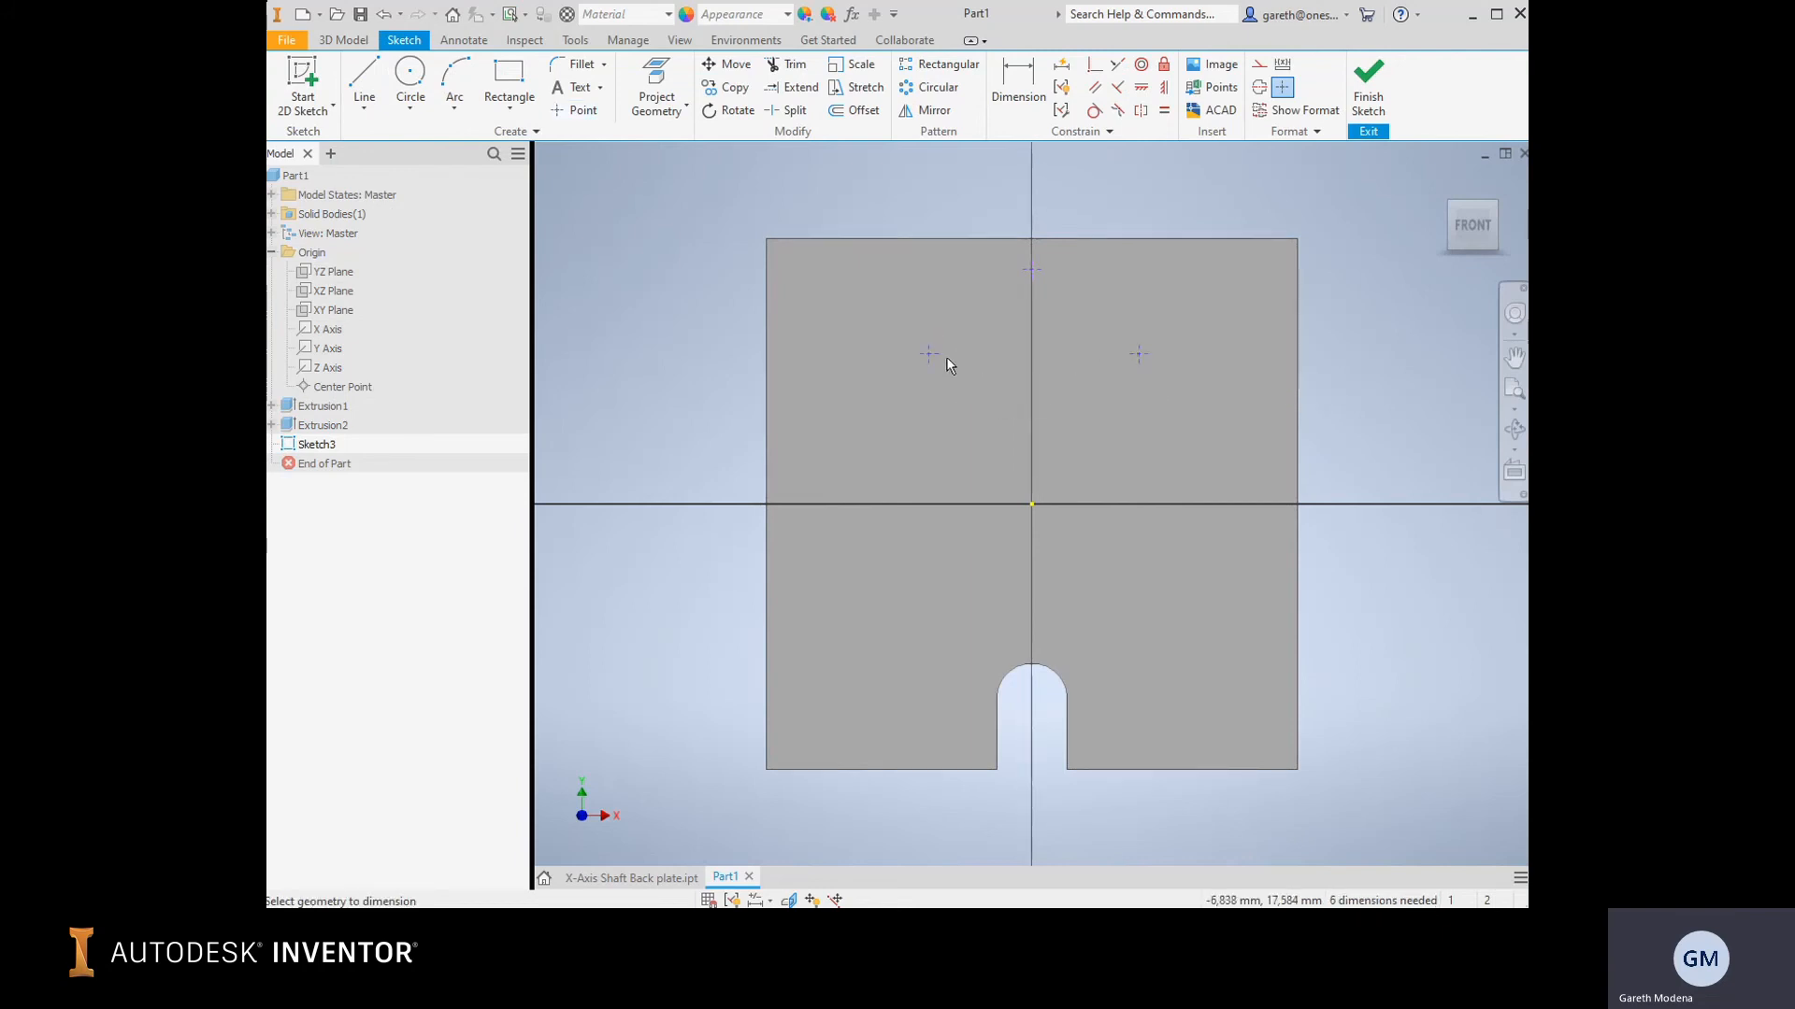
pyautogui.click(928, 353)
pyautogui.click(929, 240)
pyautogui.click(681, 306)
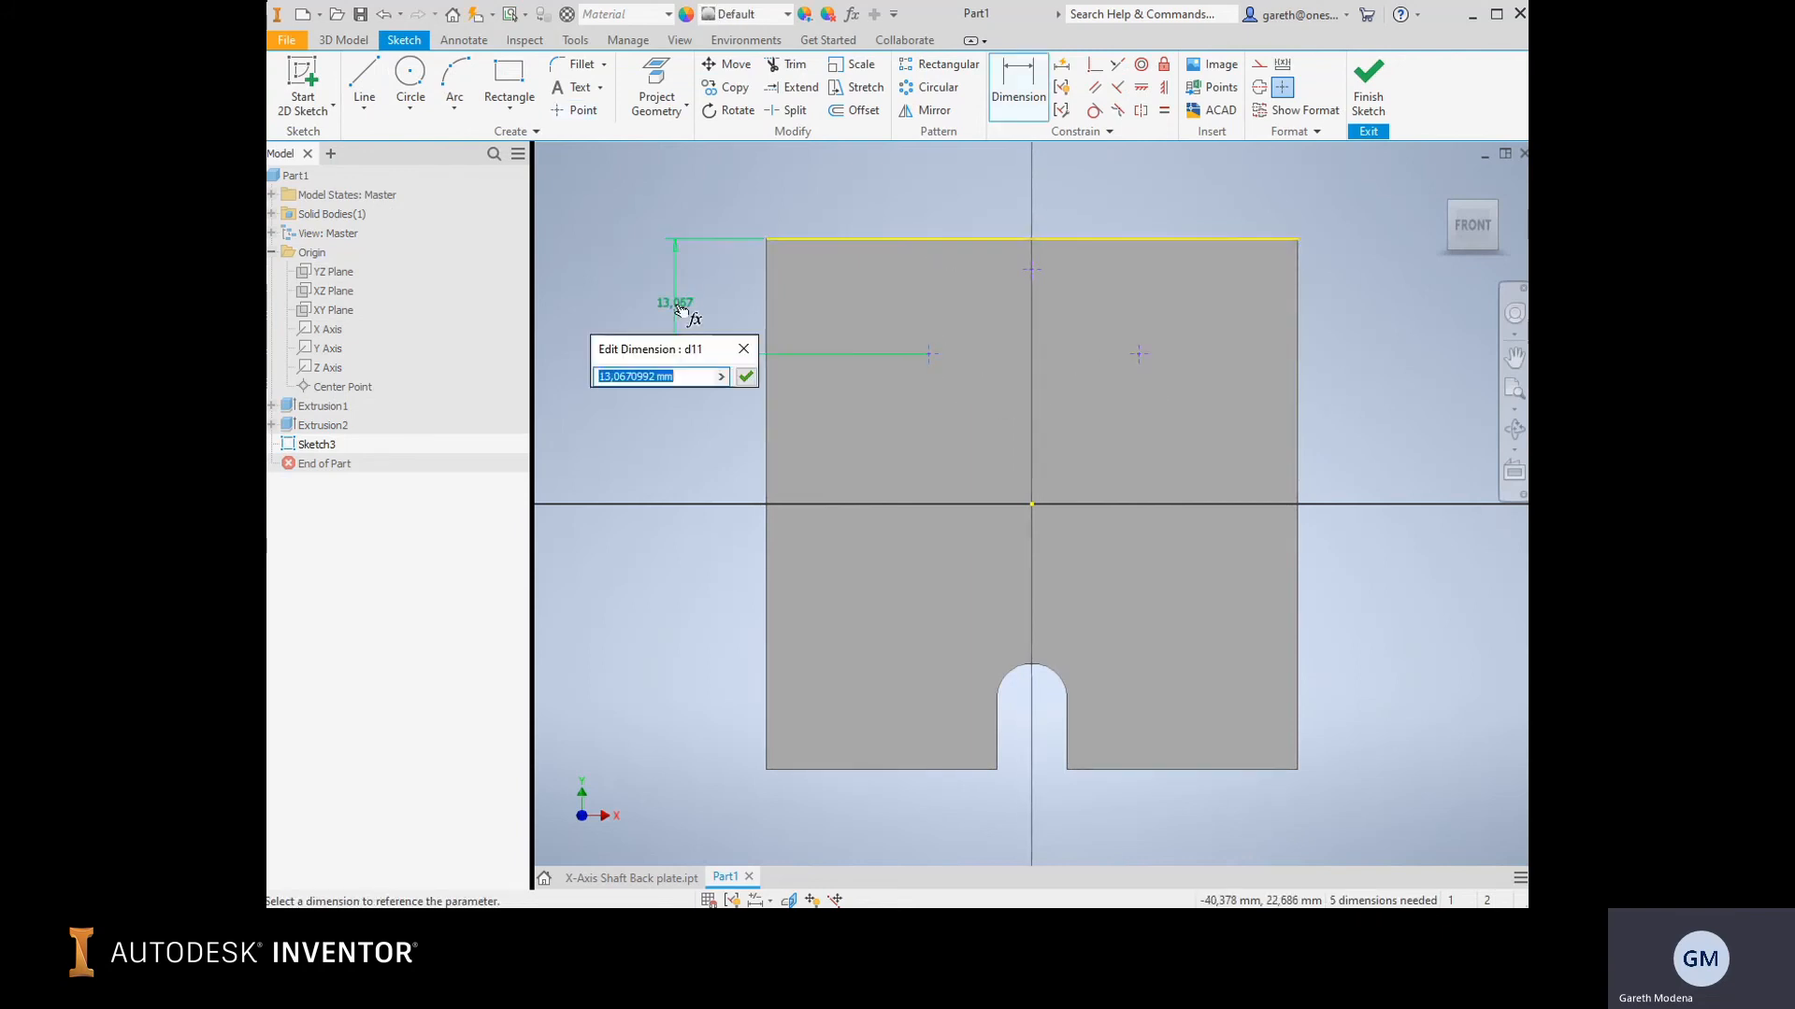
pyautogui.write('15')
pyautogui.press('Return')
# Dimension the right sketch point from the plate's top edge, linking its value to the left point's vertical dimension d11.
pyautogui.click(1138, 353)
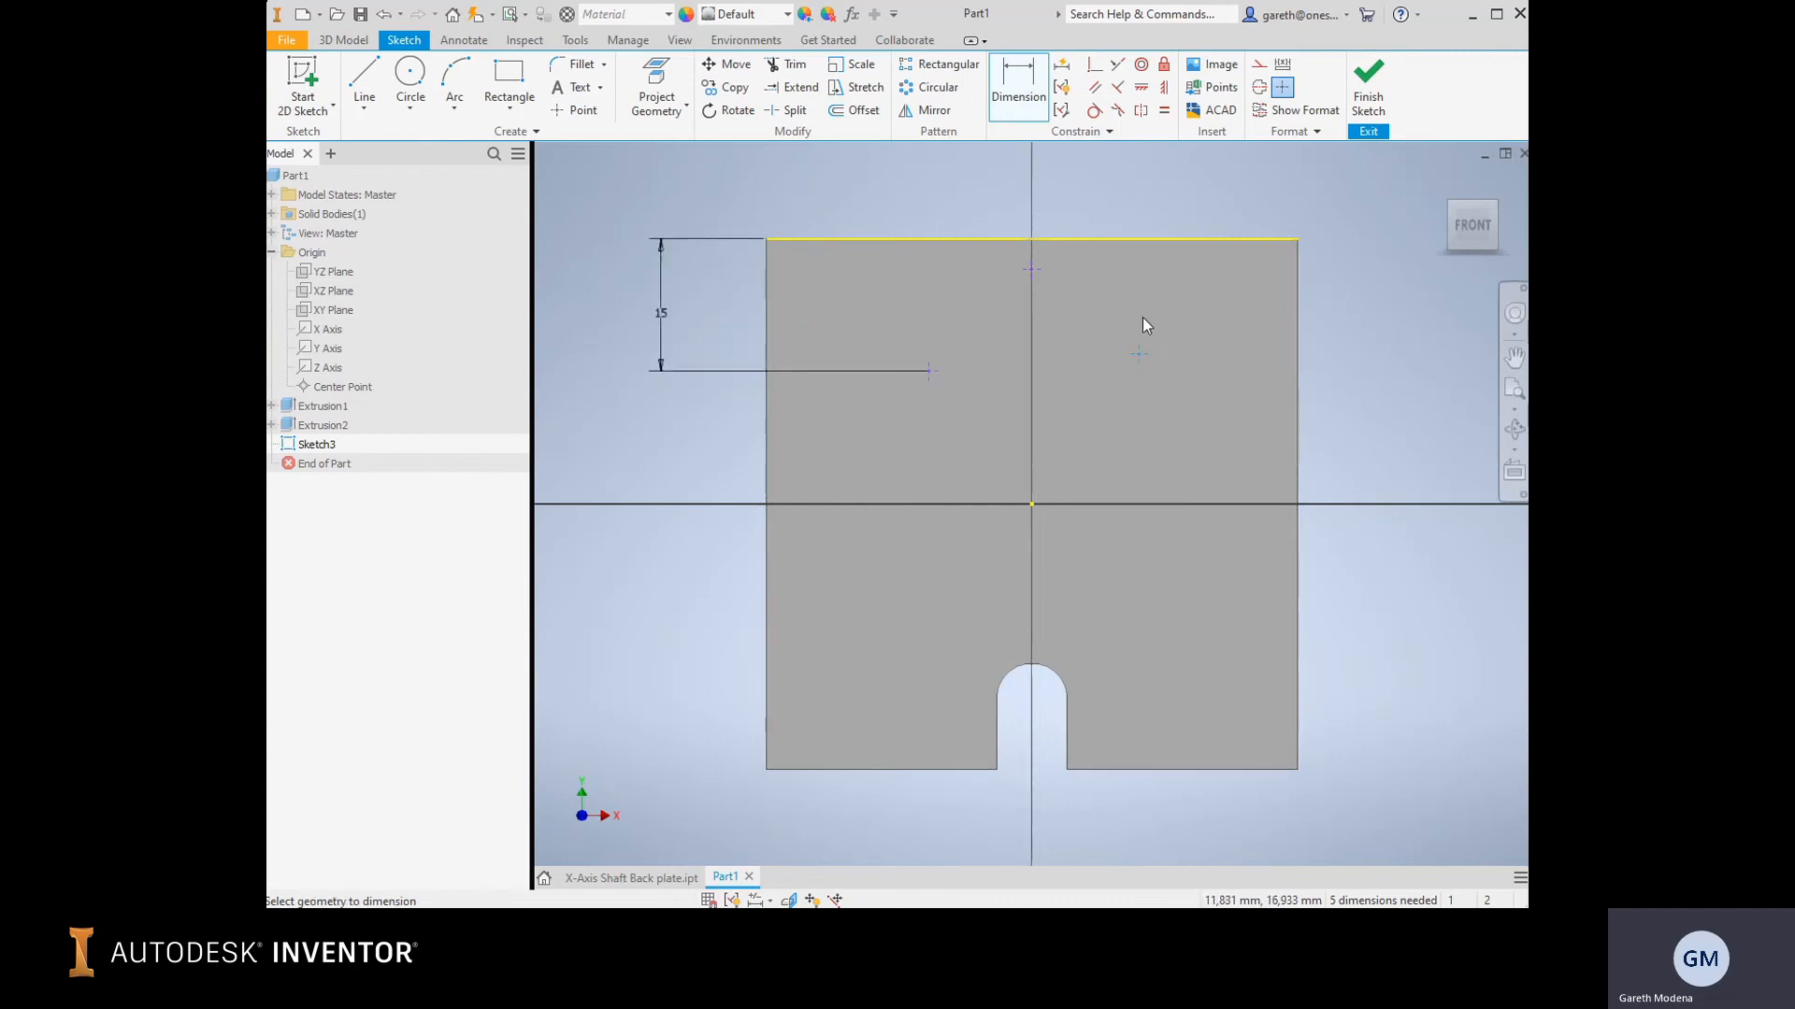
pyautogui.click(1142, 240)
pyautogui.click(1360, 299)
pyautogui.click(668, 315)
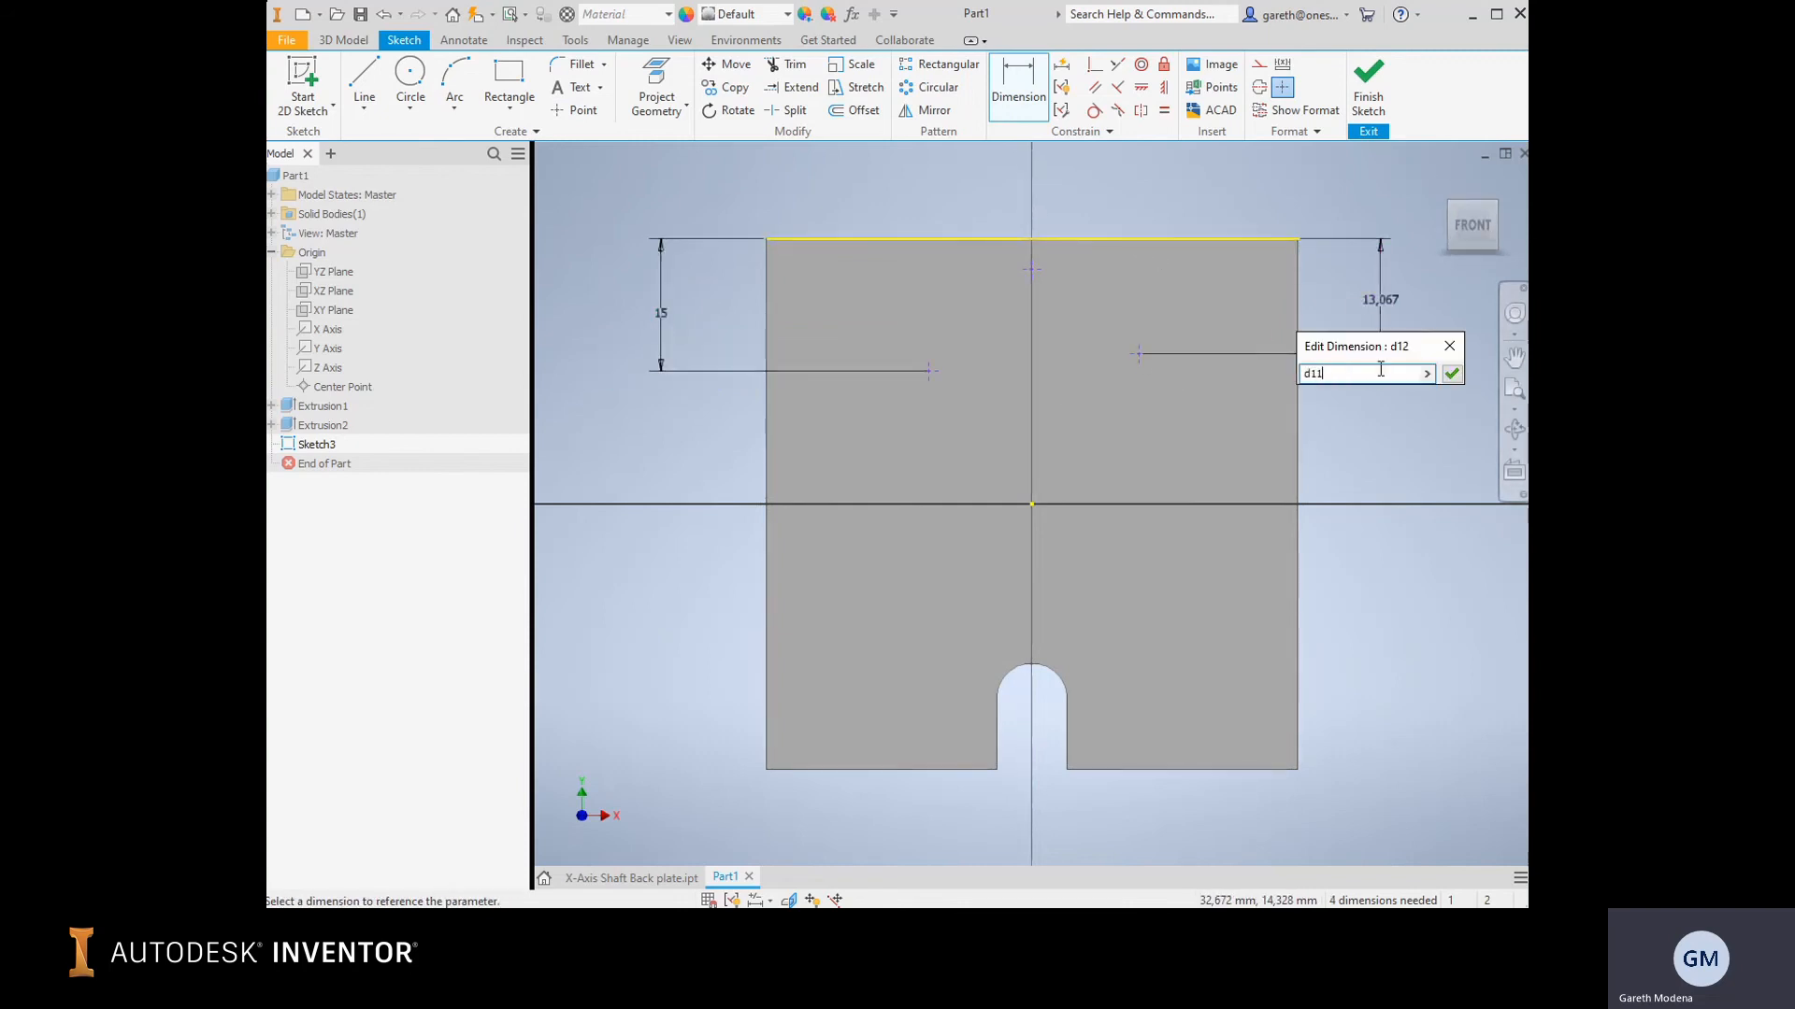
pyautogui.click(1450, 374)
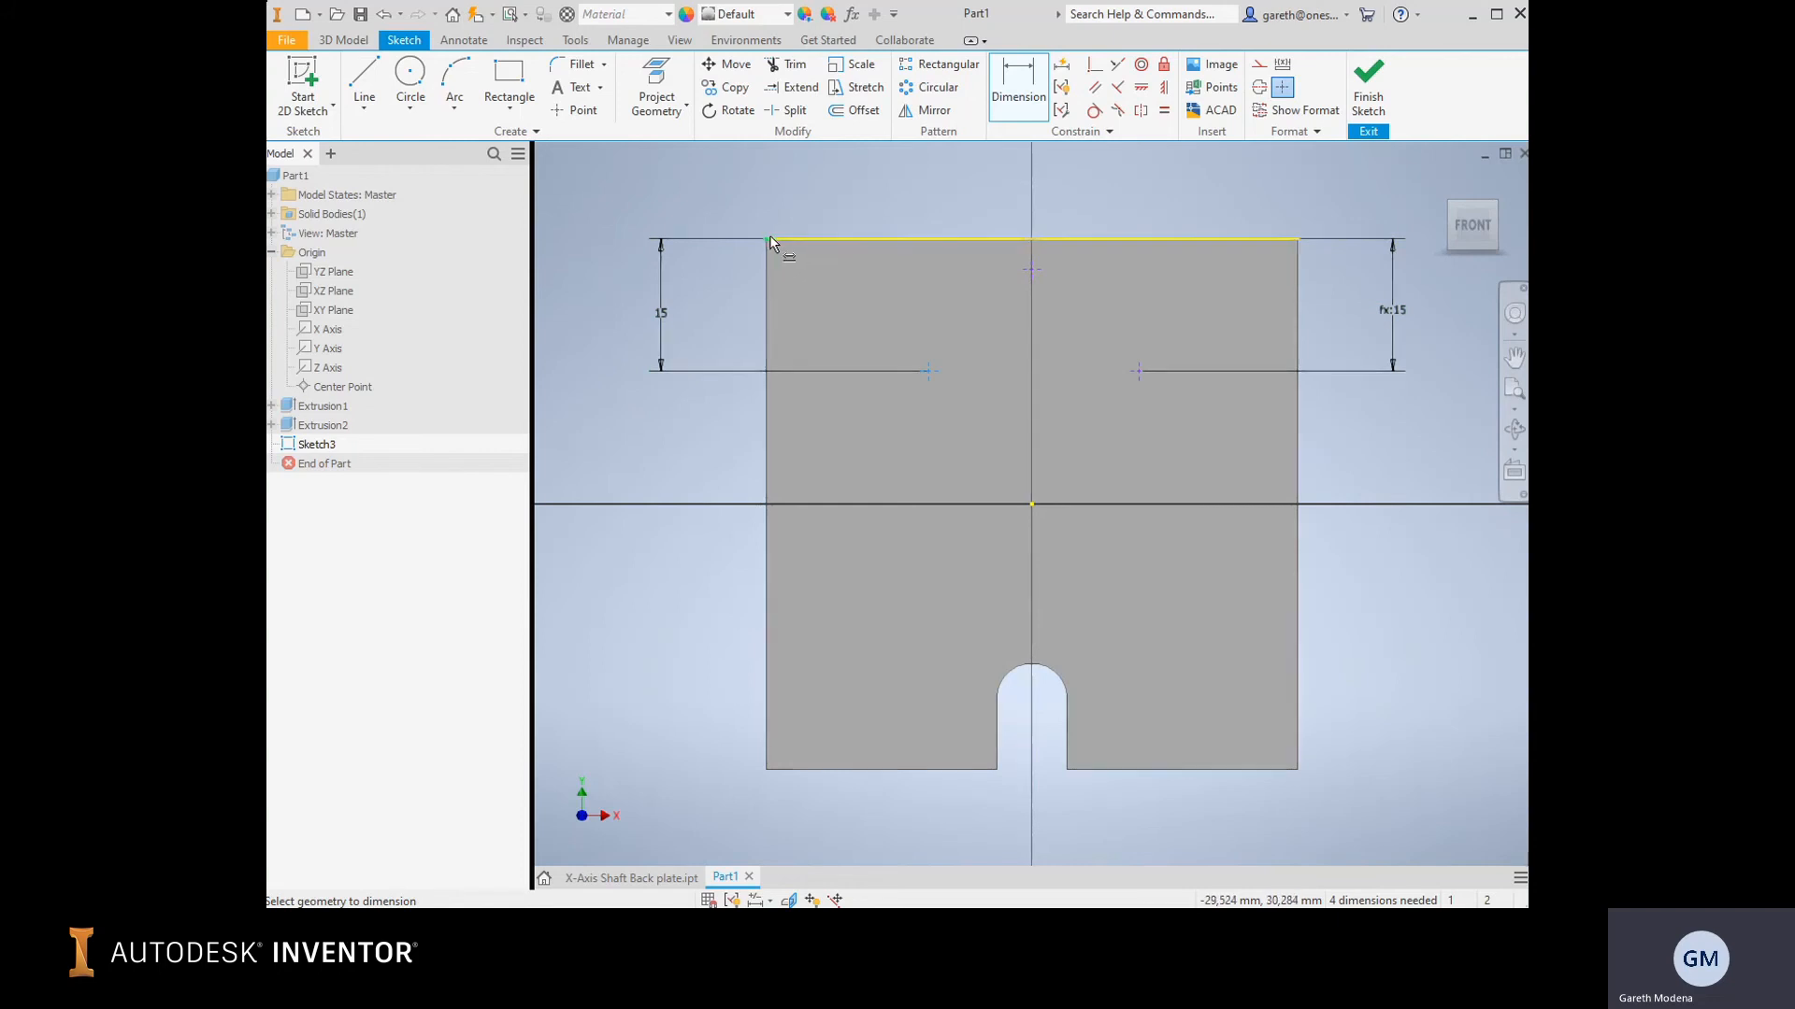
# Align the central sketch point with the midpoint of the plate's top edge using a vertical constraint.
pyautogui.click(1163, 87)
pyautogui.click(1032, 239)
pyautogui.press('Escape')
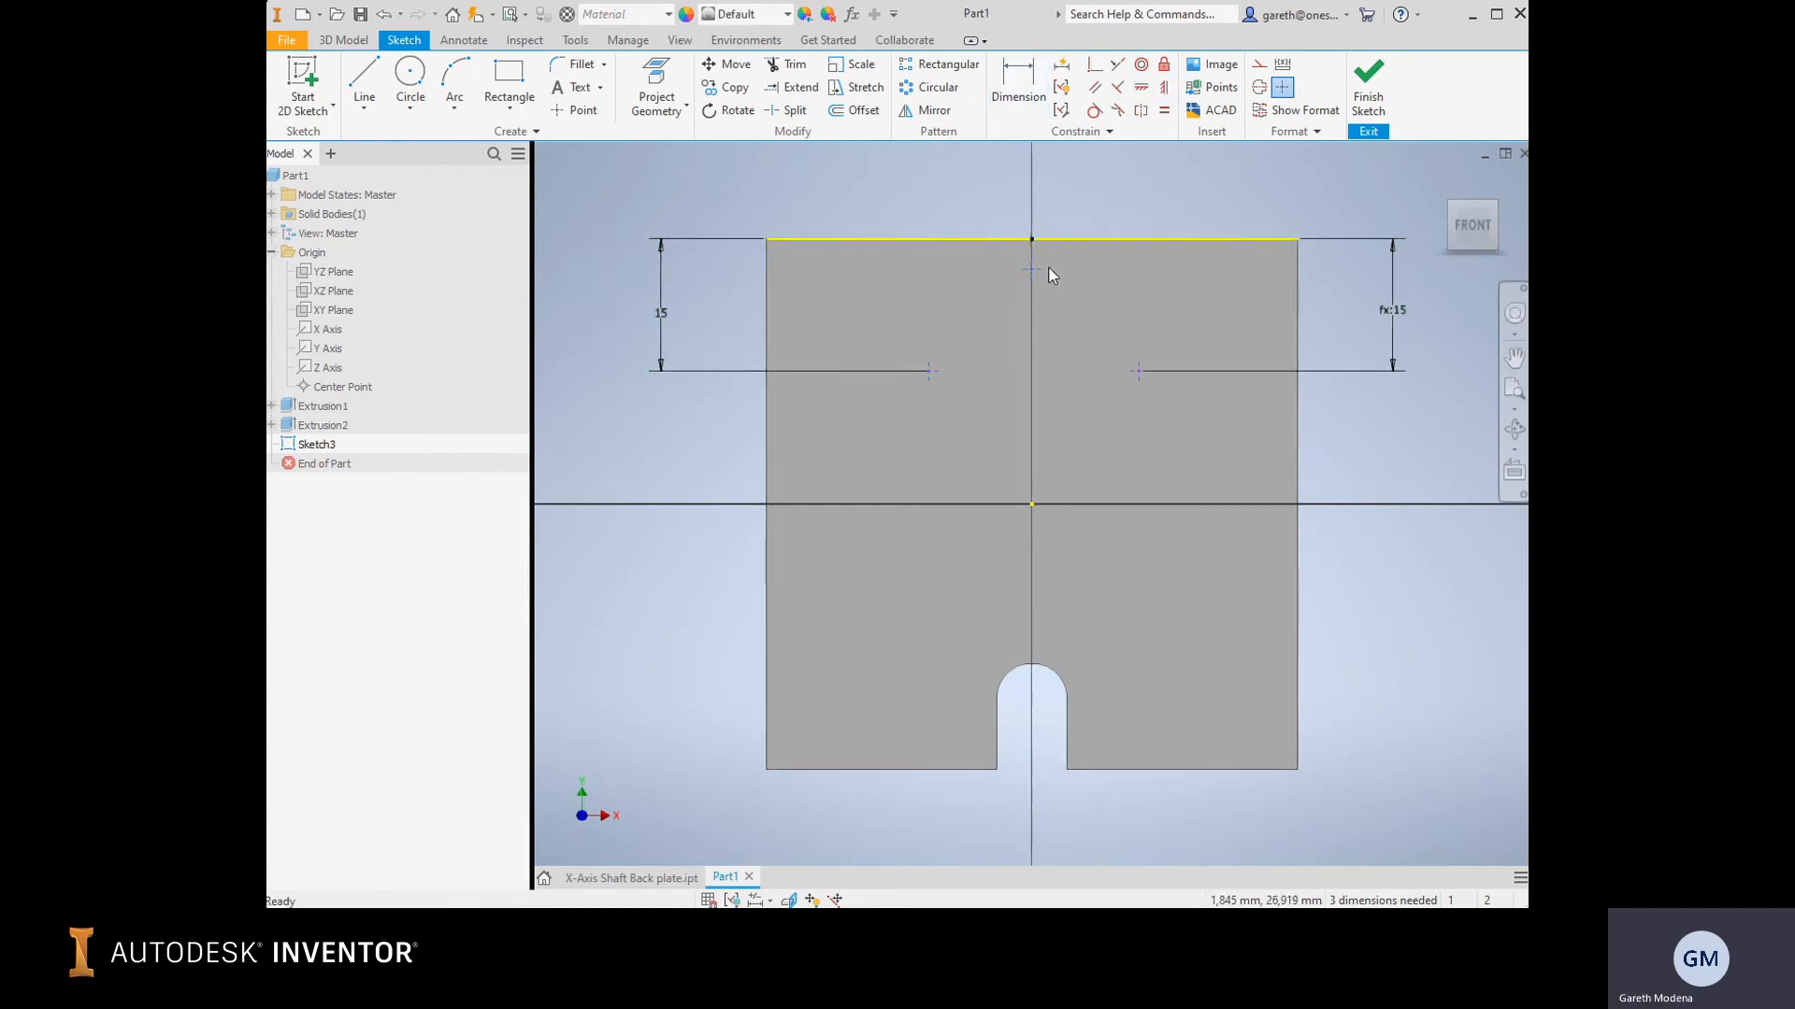
# Dimension the central sketch point 10 mm below the plate's top edge.
pyautogui.press('d')
pyautogui.click(1060, 246)
pyautogui.click(1032, 269)
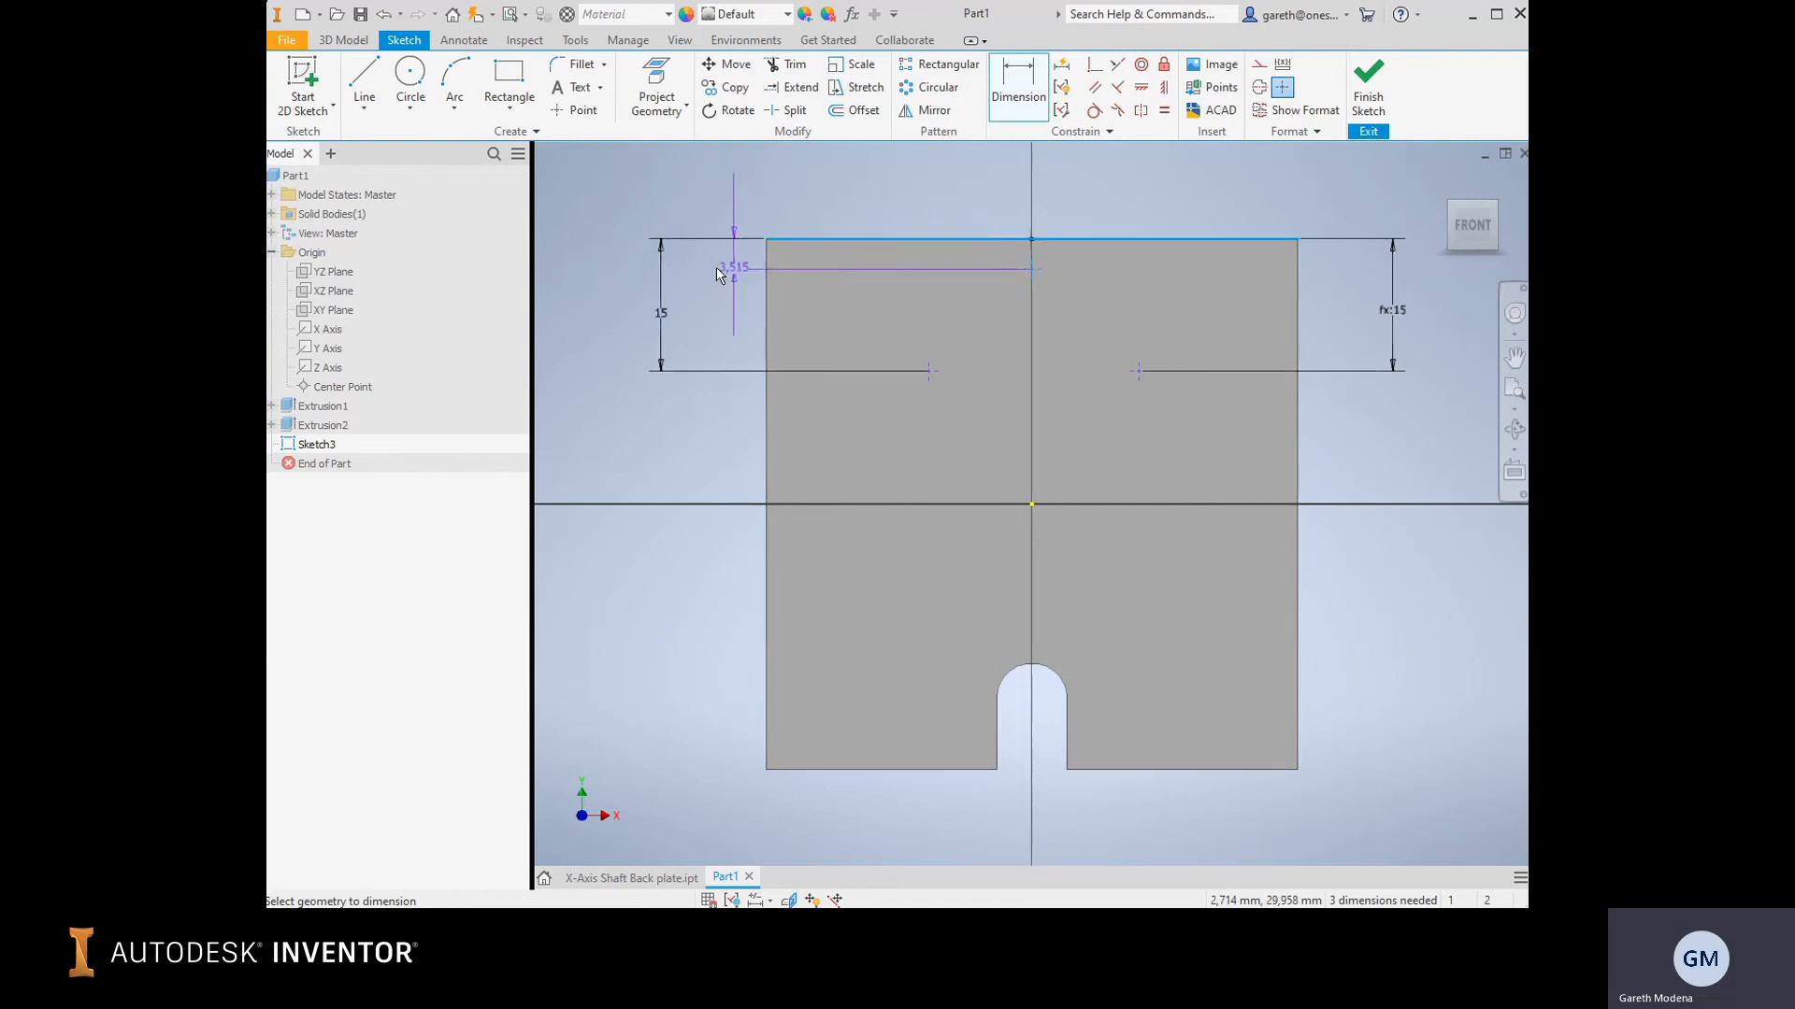
pyautogui.click(721, 272)
pyautogui.write('10')
pyautogui.press('Return')
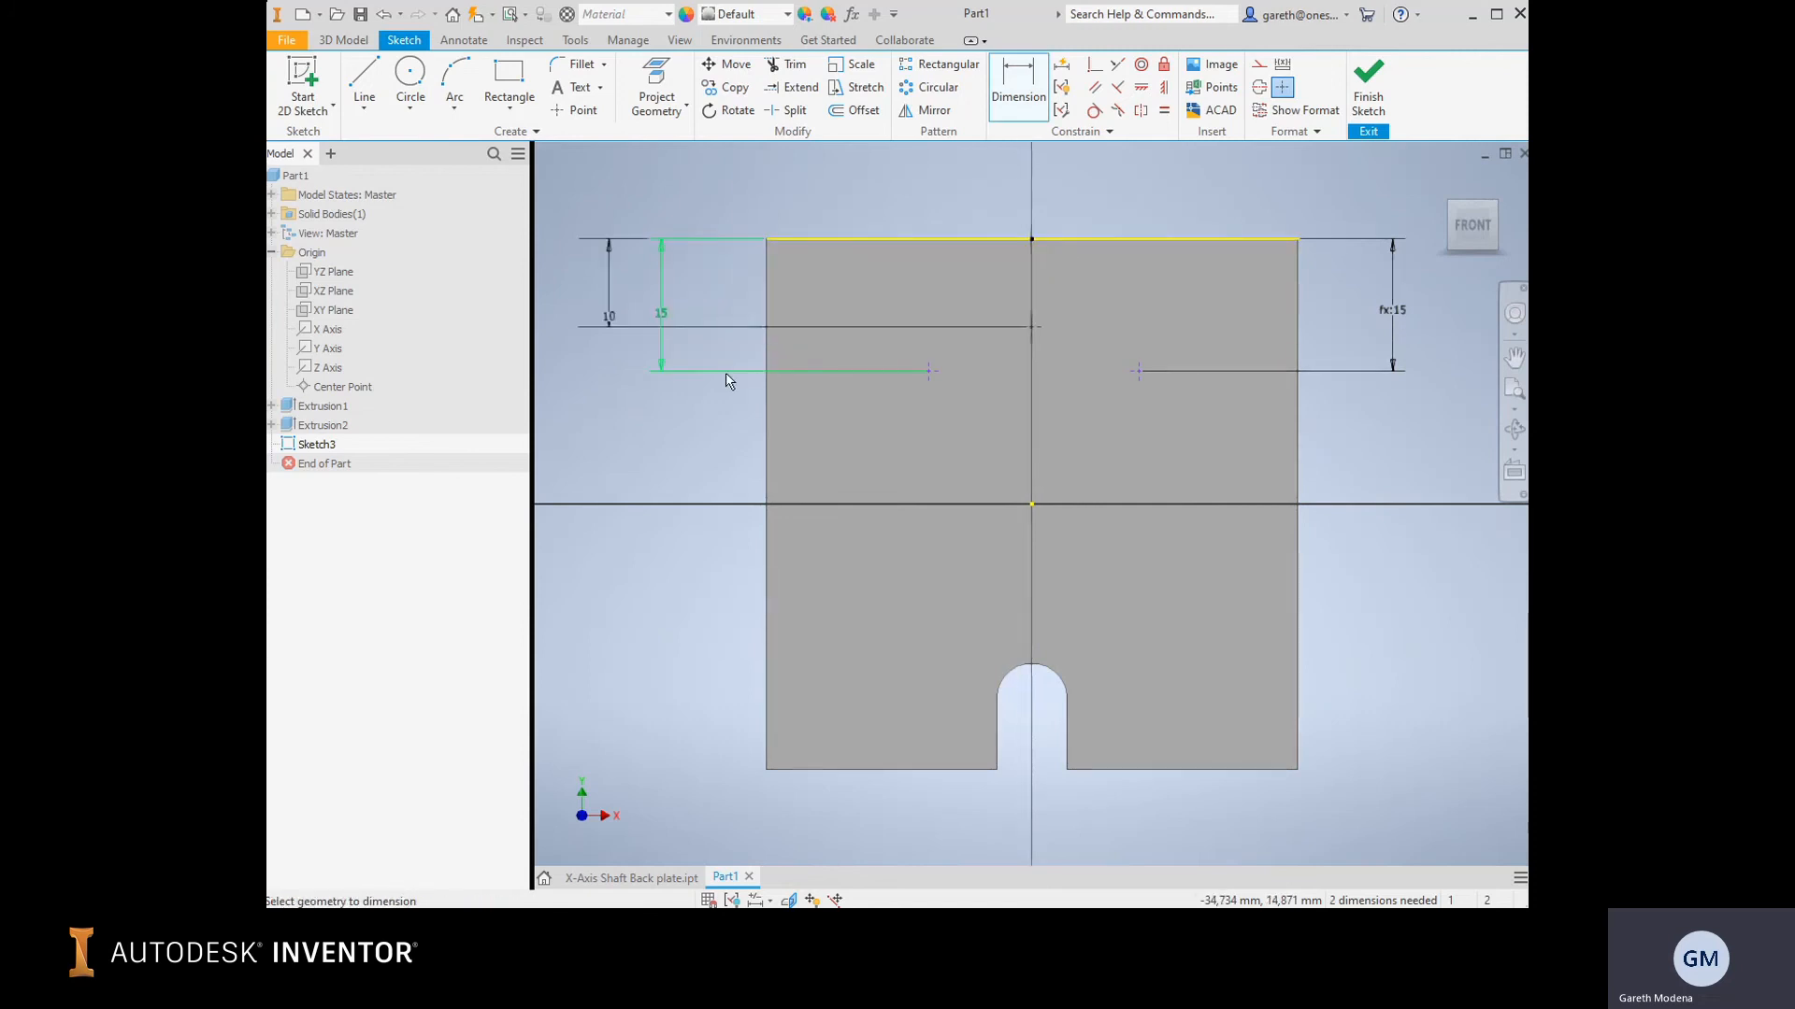
pyautogui.press('Escape')
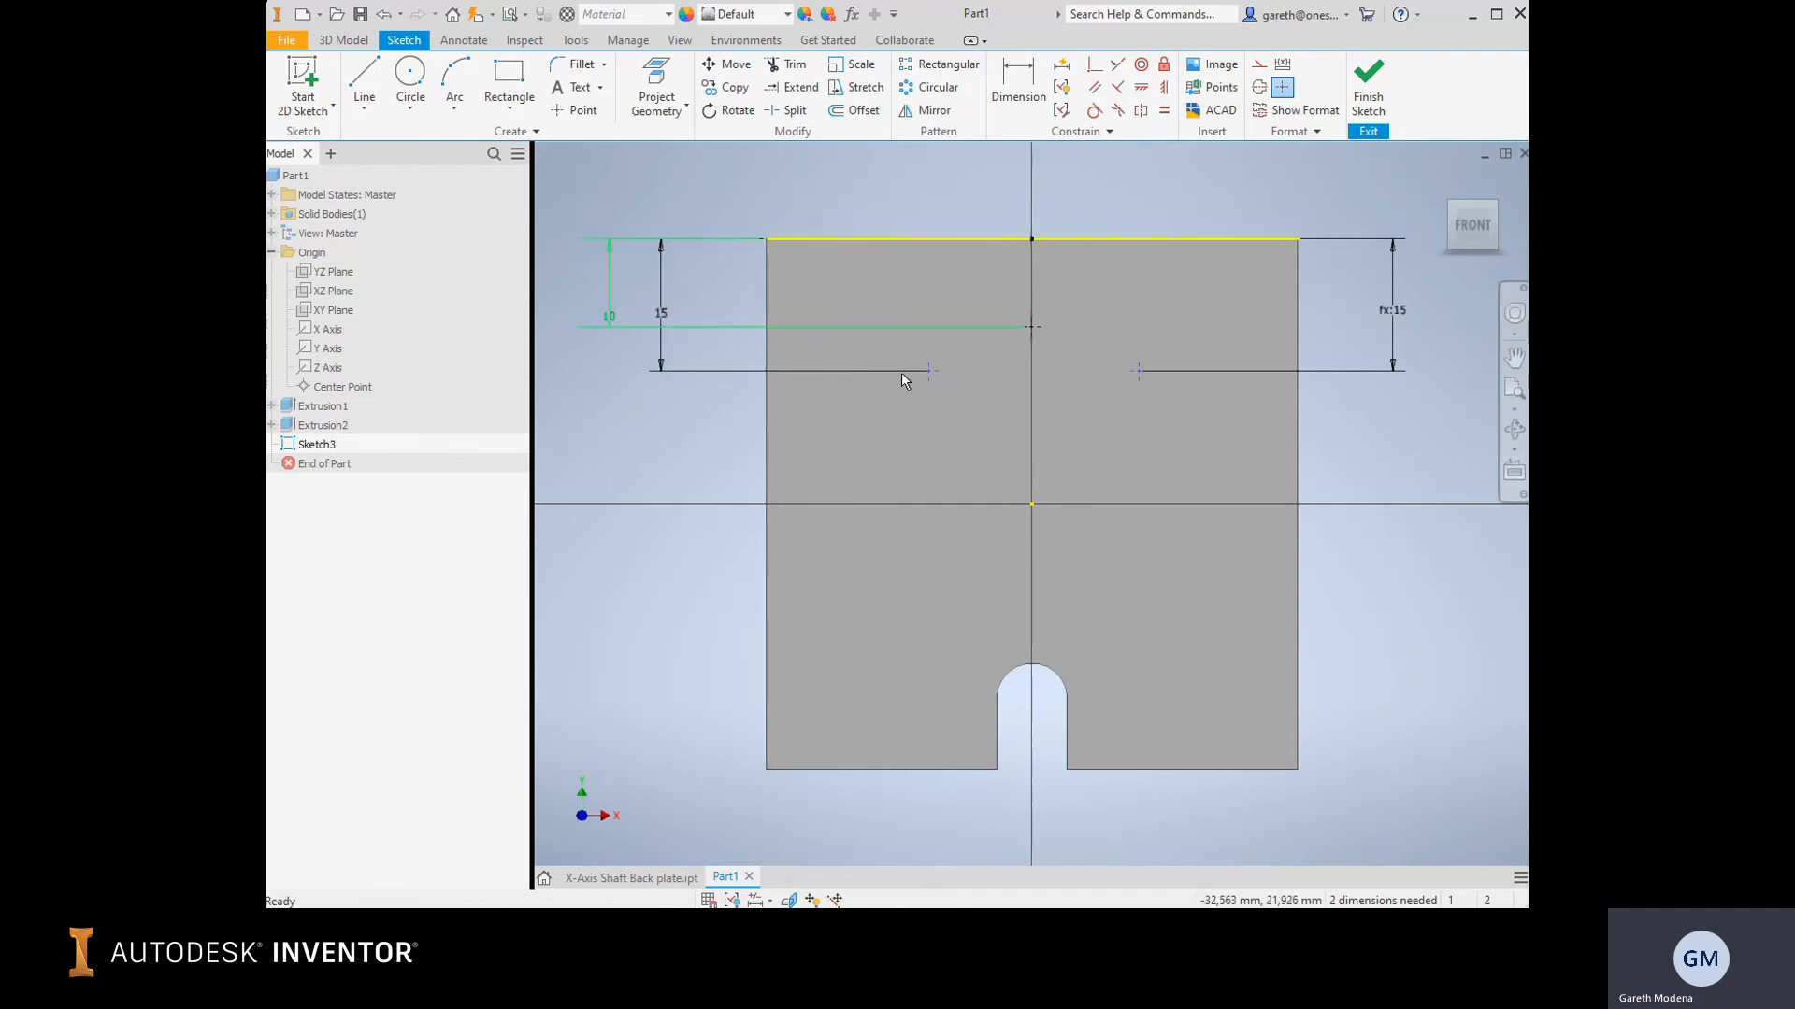
# Dimension the left sketch point 10 mm horizontally from the midpoint of the plate's top edge.
pyautogui.press('d')
pyautogui.click(1033, 236)
pyautogui.click(928, 370)
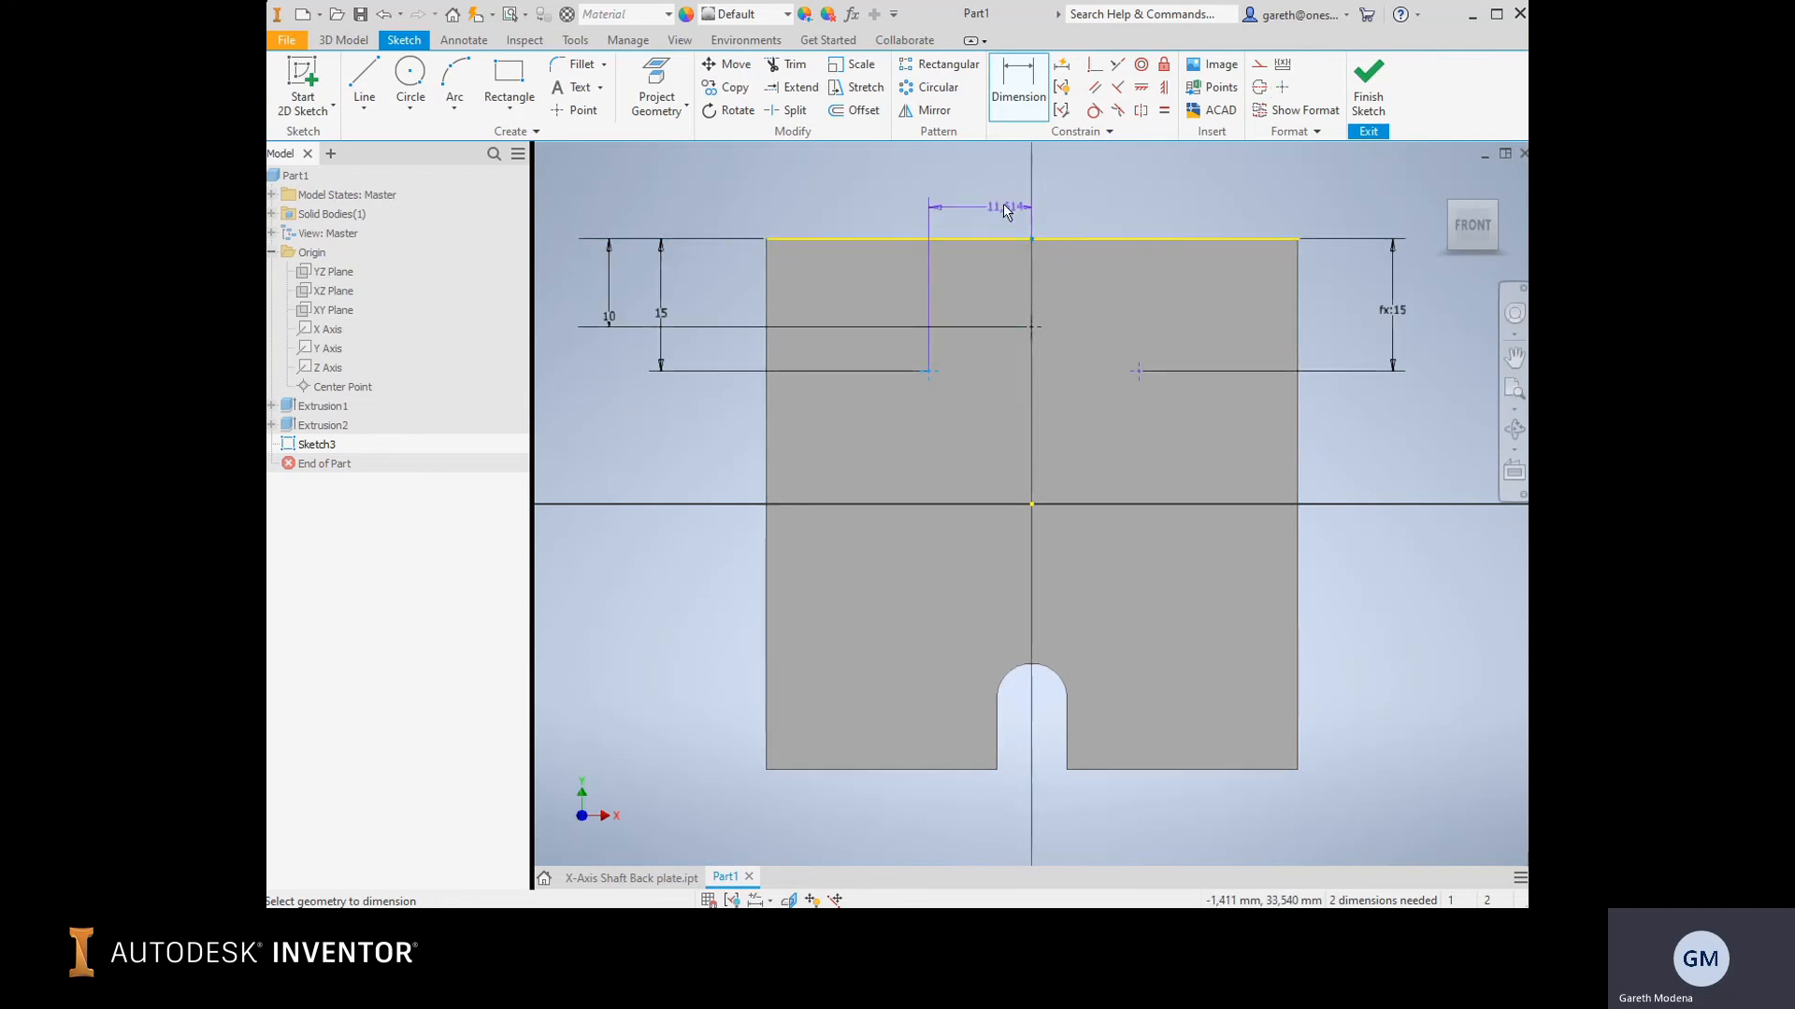
pyautogui.click(996, 187)
pyautogui.write('10')
pyautogui.press('Return')
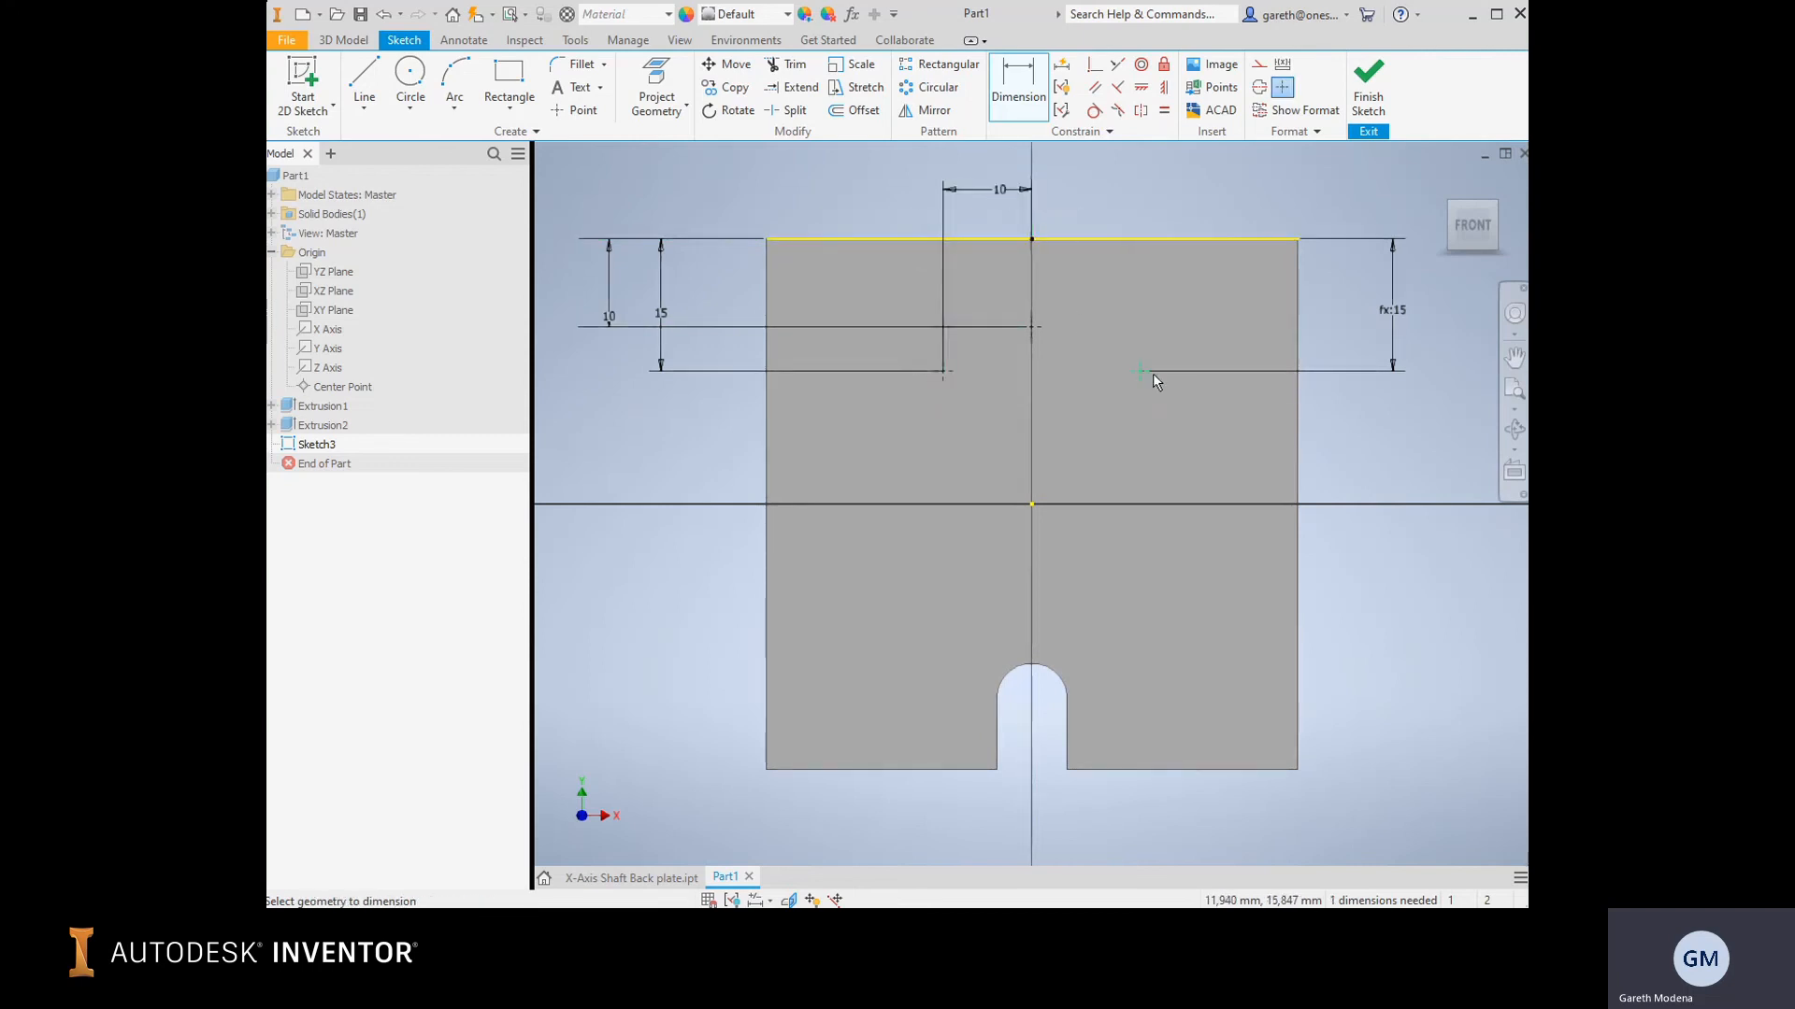
# Dimension the right sketch point horizontally from the top edge's midpoint, linking its value to the left point's horizontal dimension.
pyautogui.click(1139, 371)
pyautogui.click(1032, 239)
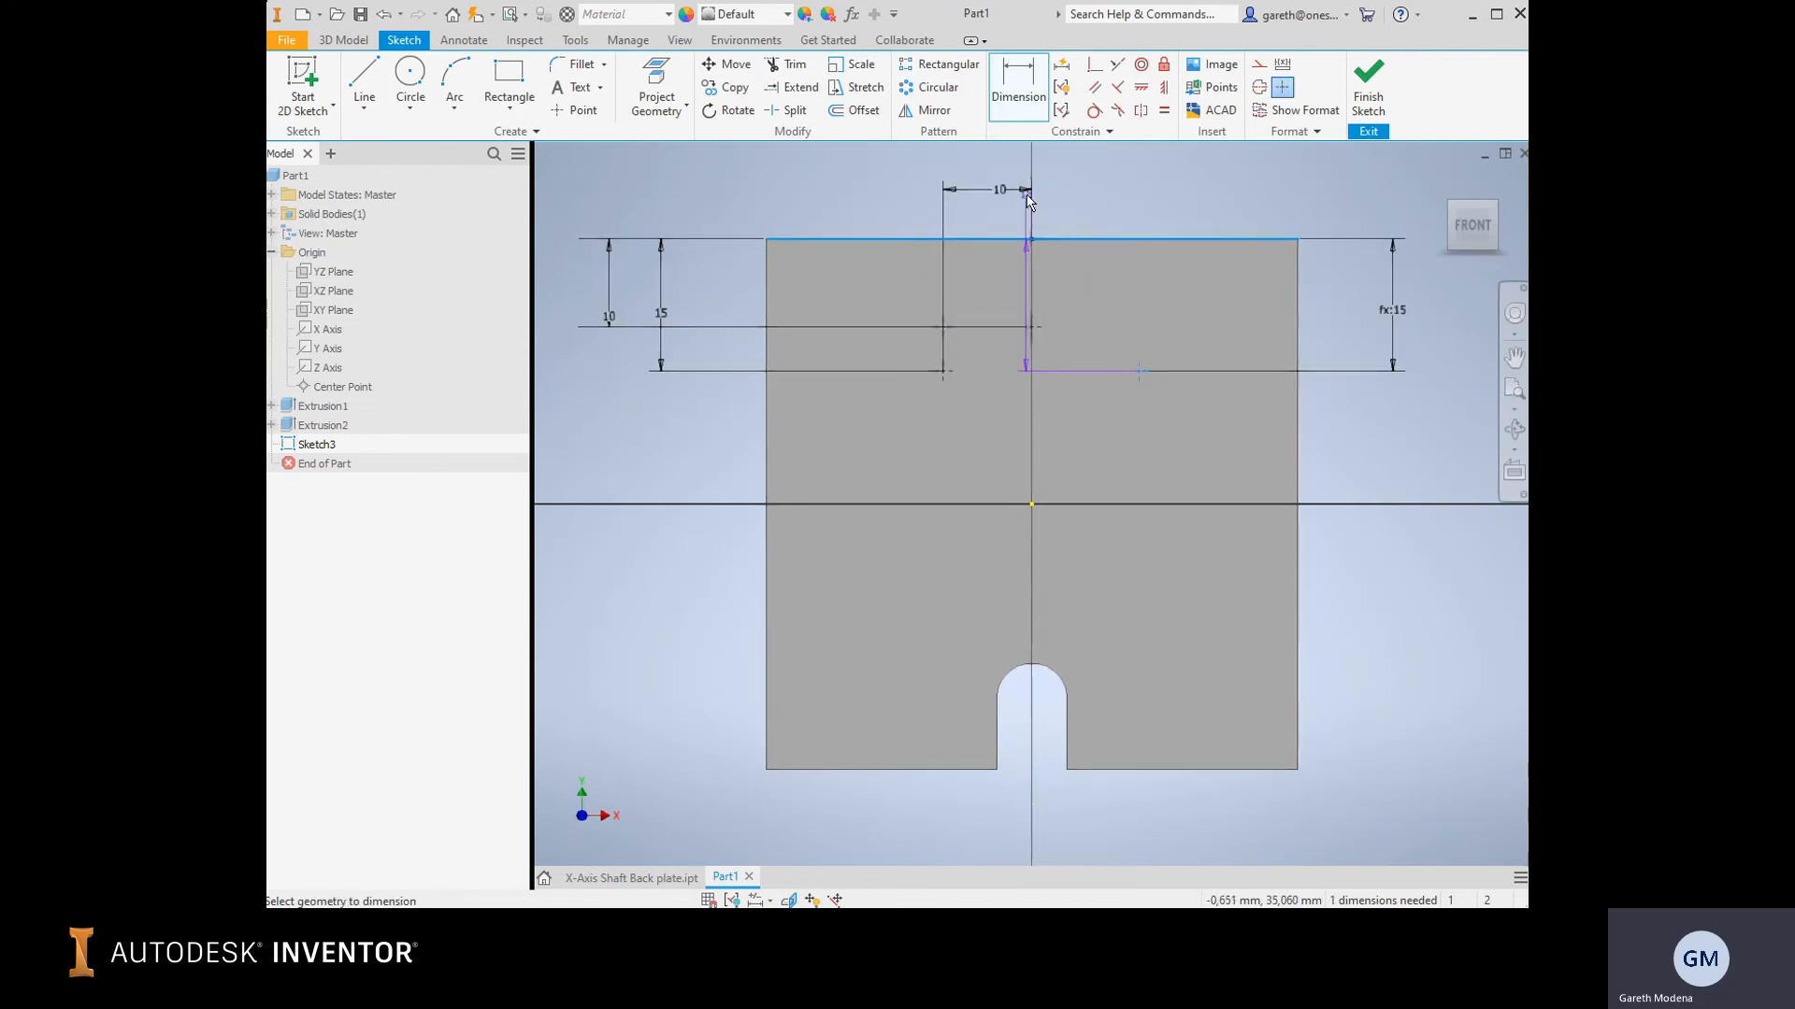
pyautogui.click(1032, 238)
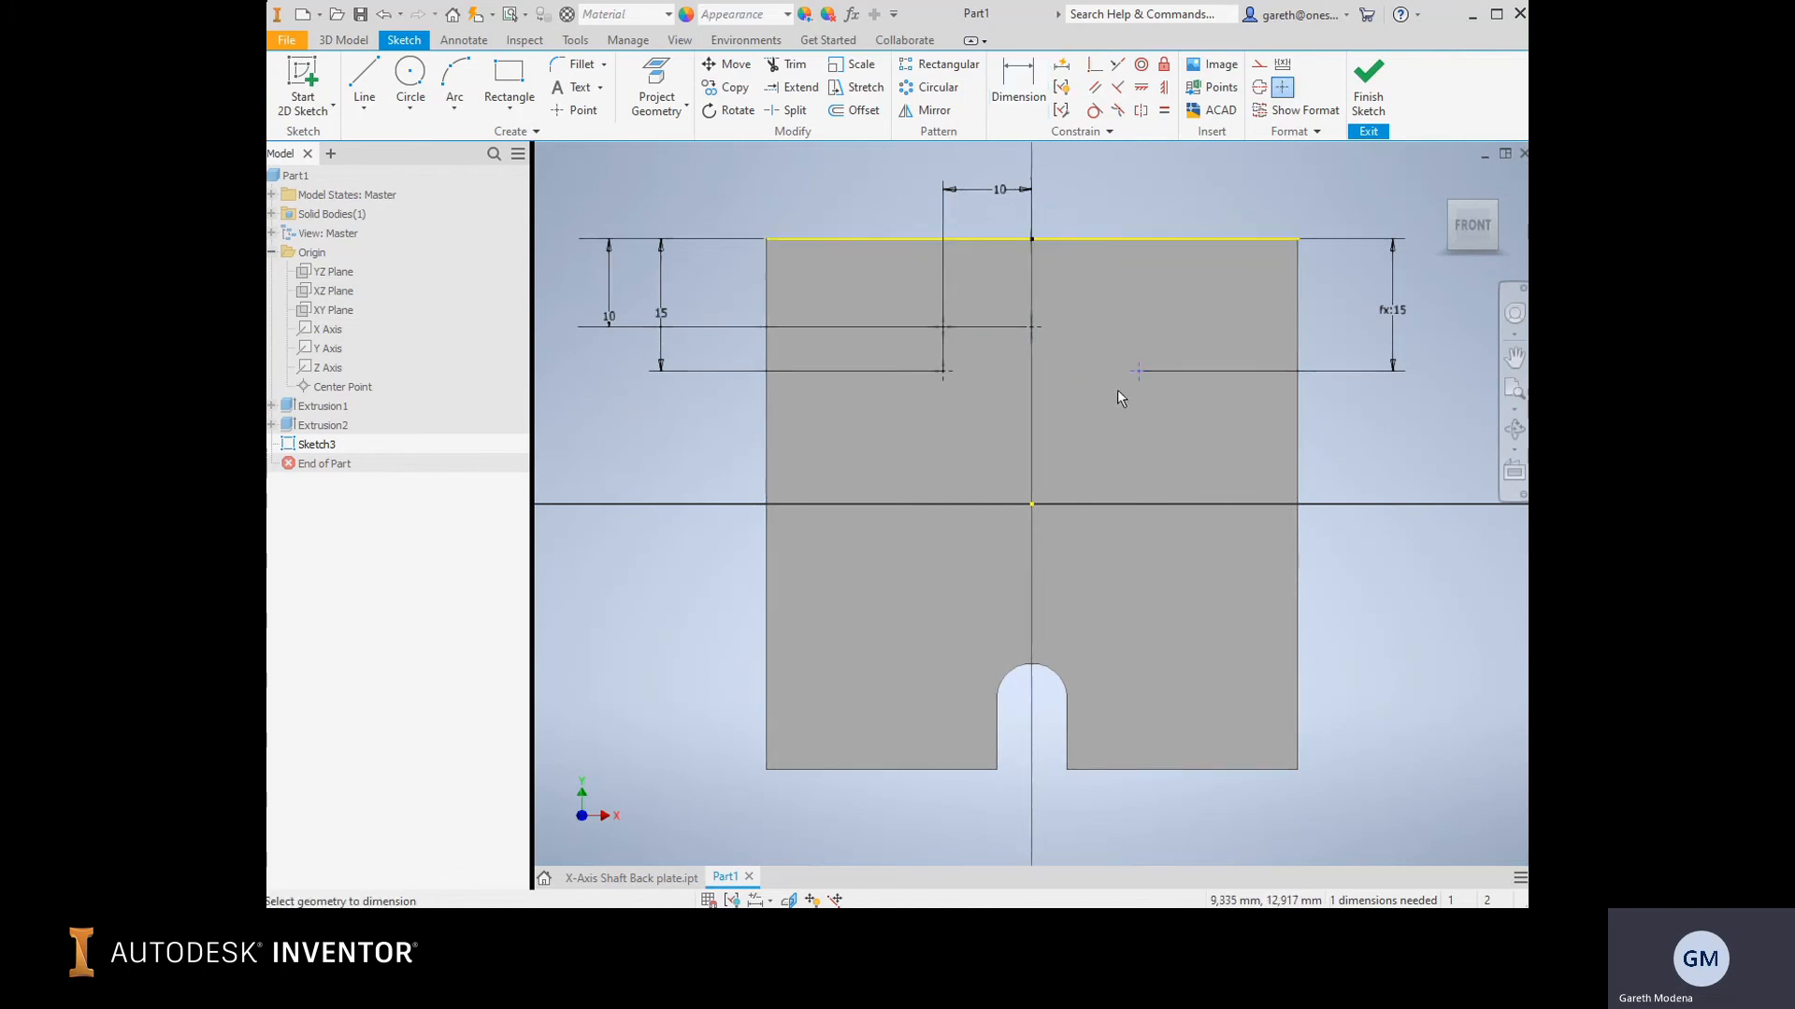
pyautogui.click(1139, 371)
pyautogui.click(1087, 194)
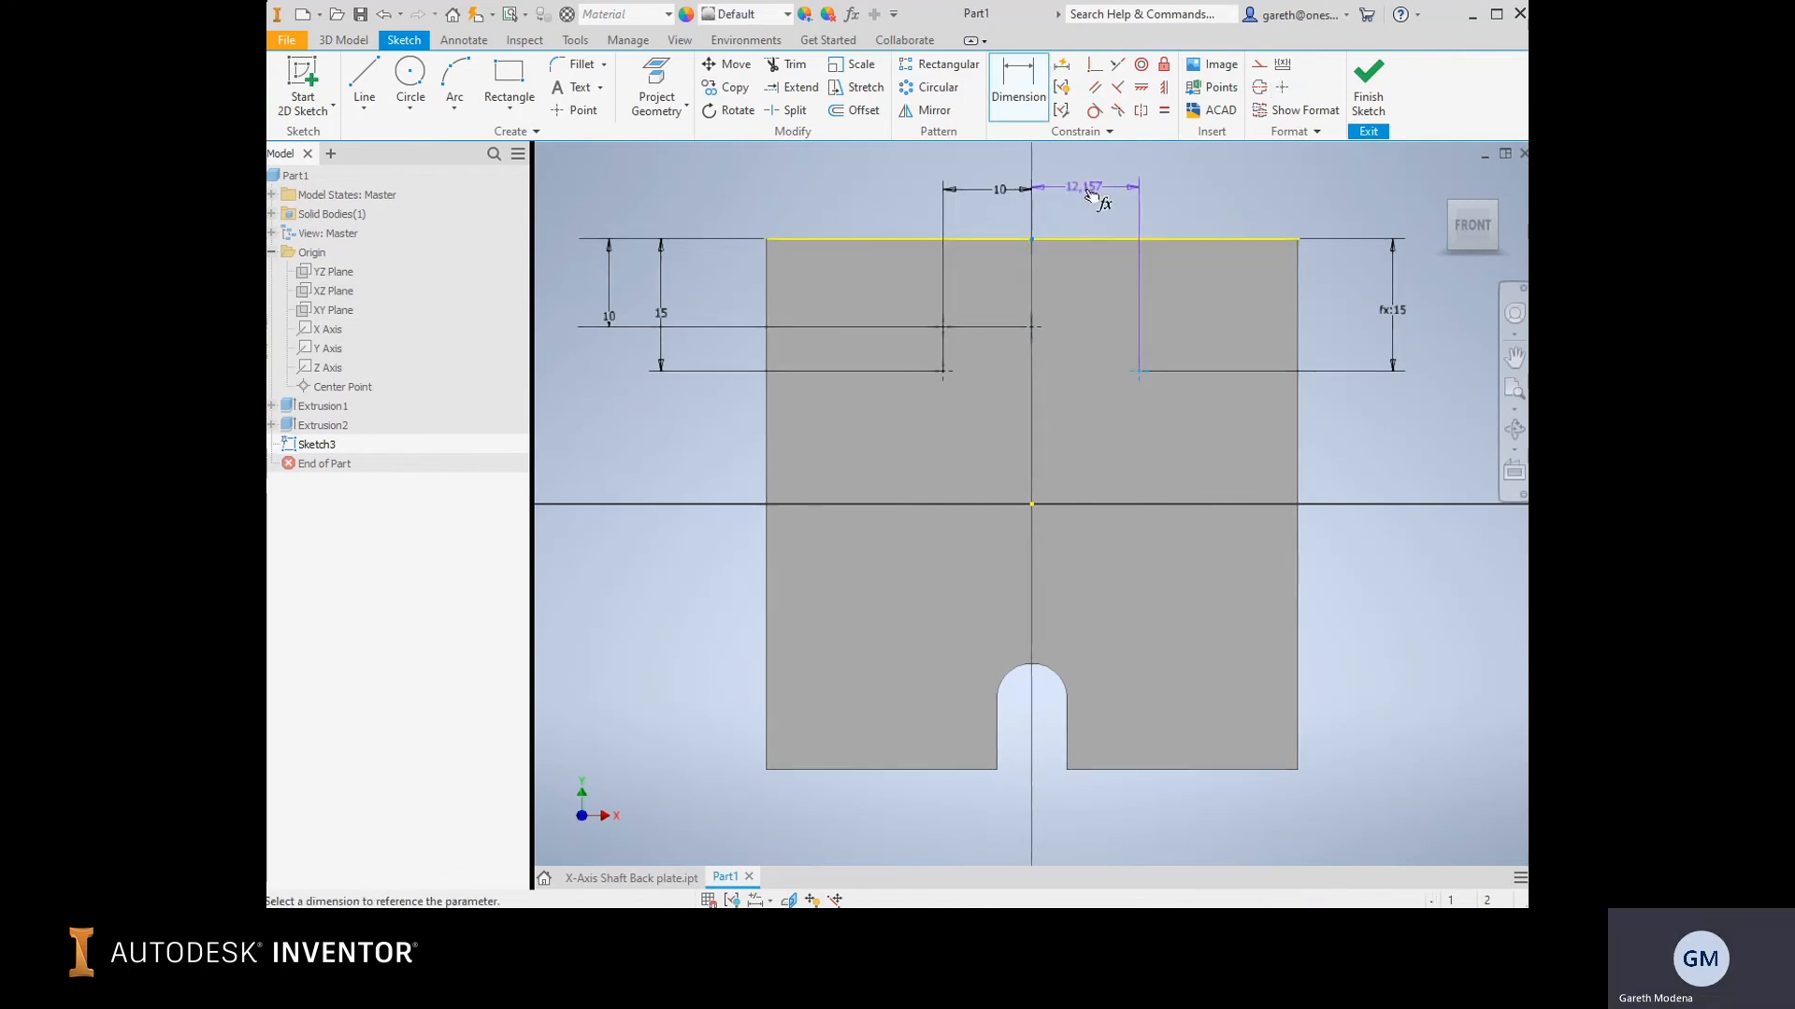
pyautogui.click(995, 191)
pyautogui.click(1153, 261)
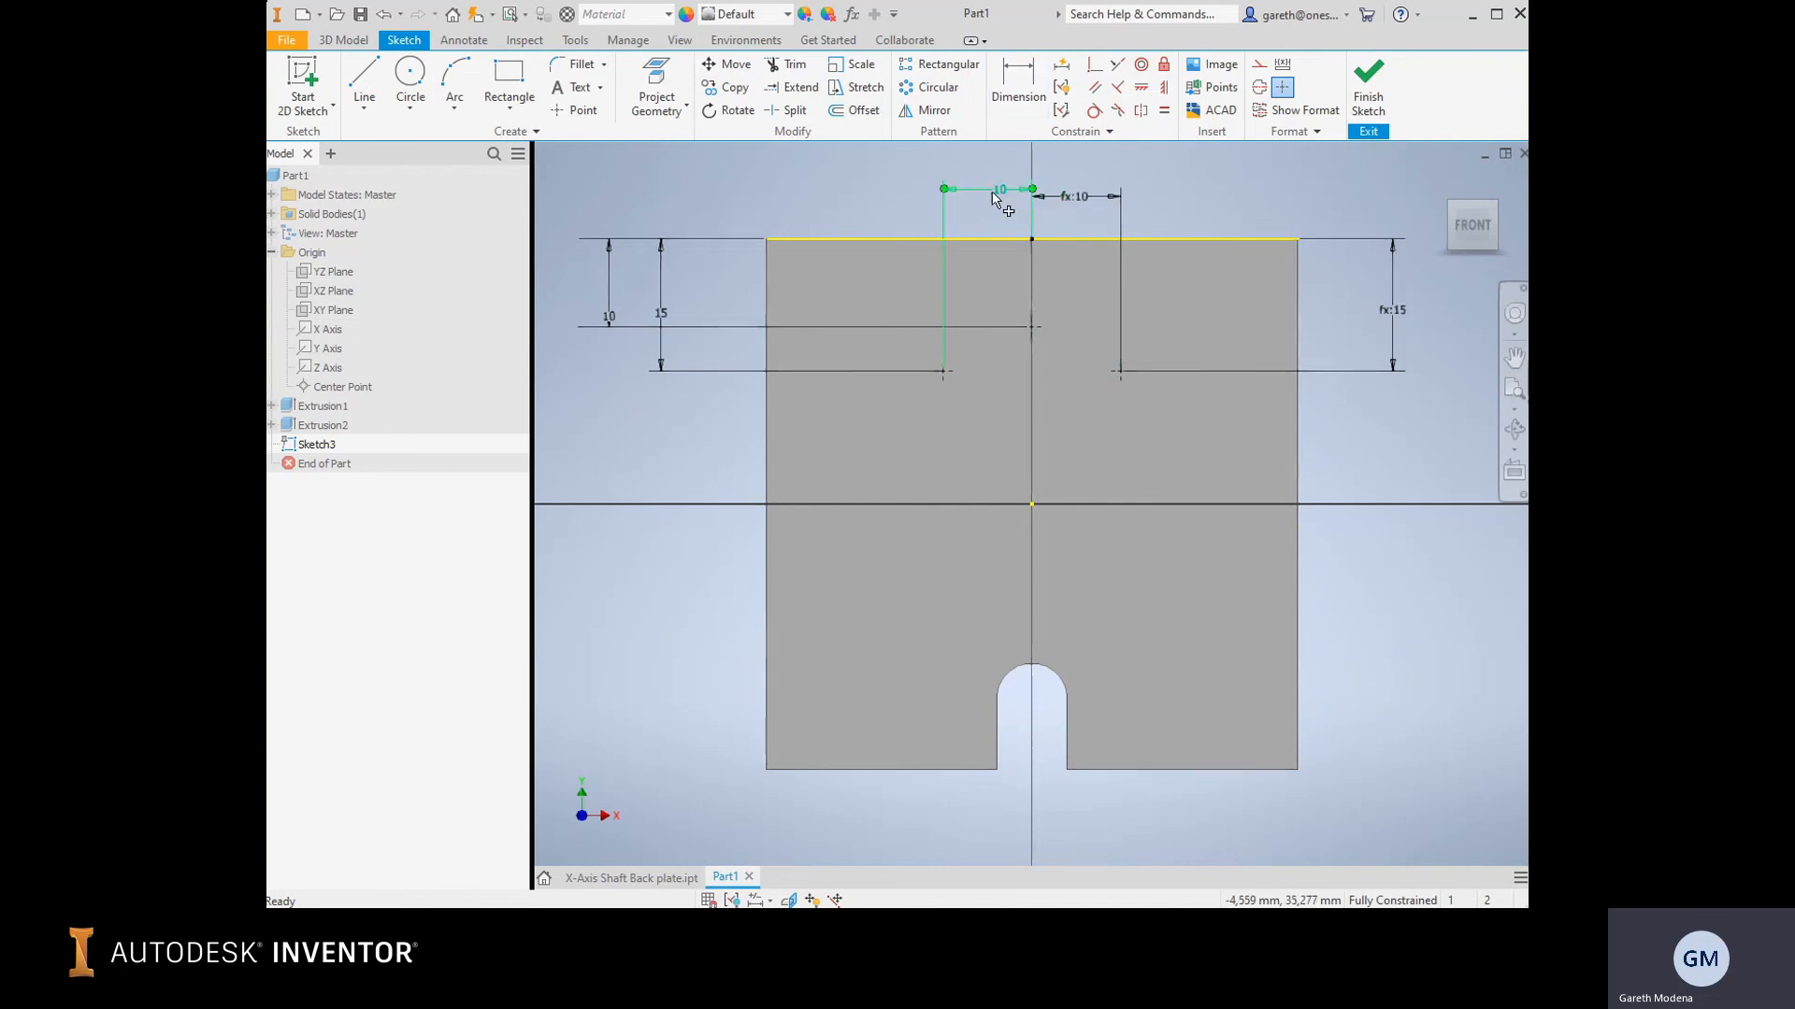
# Set the left point's horizontal distance from the top edge's midpoint to 15 mm and finish the sketch.
pyautogui.doubleClick(999, 190)
pyautogui.write('15')
pyautogui.press('Return')
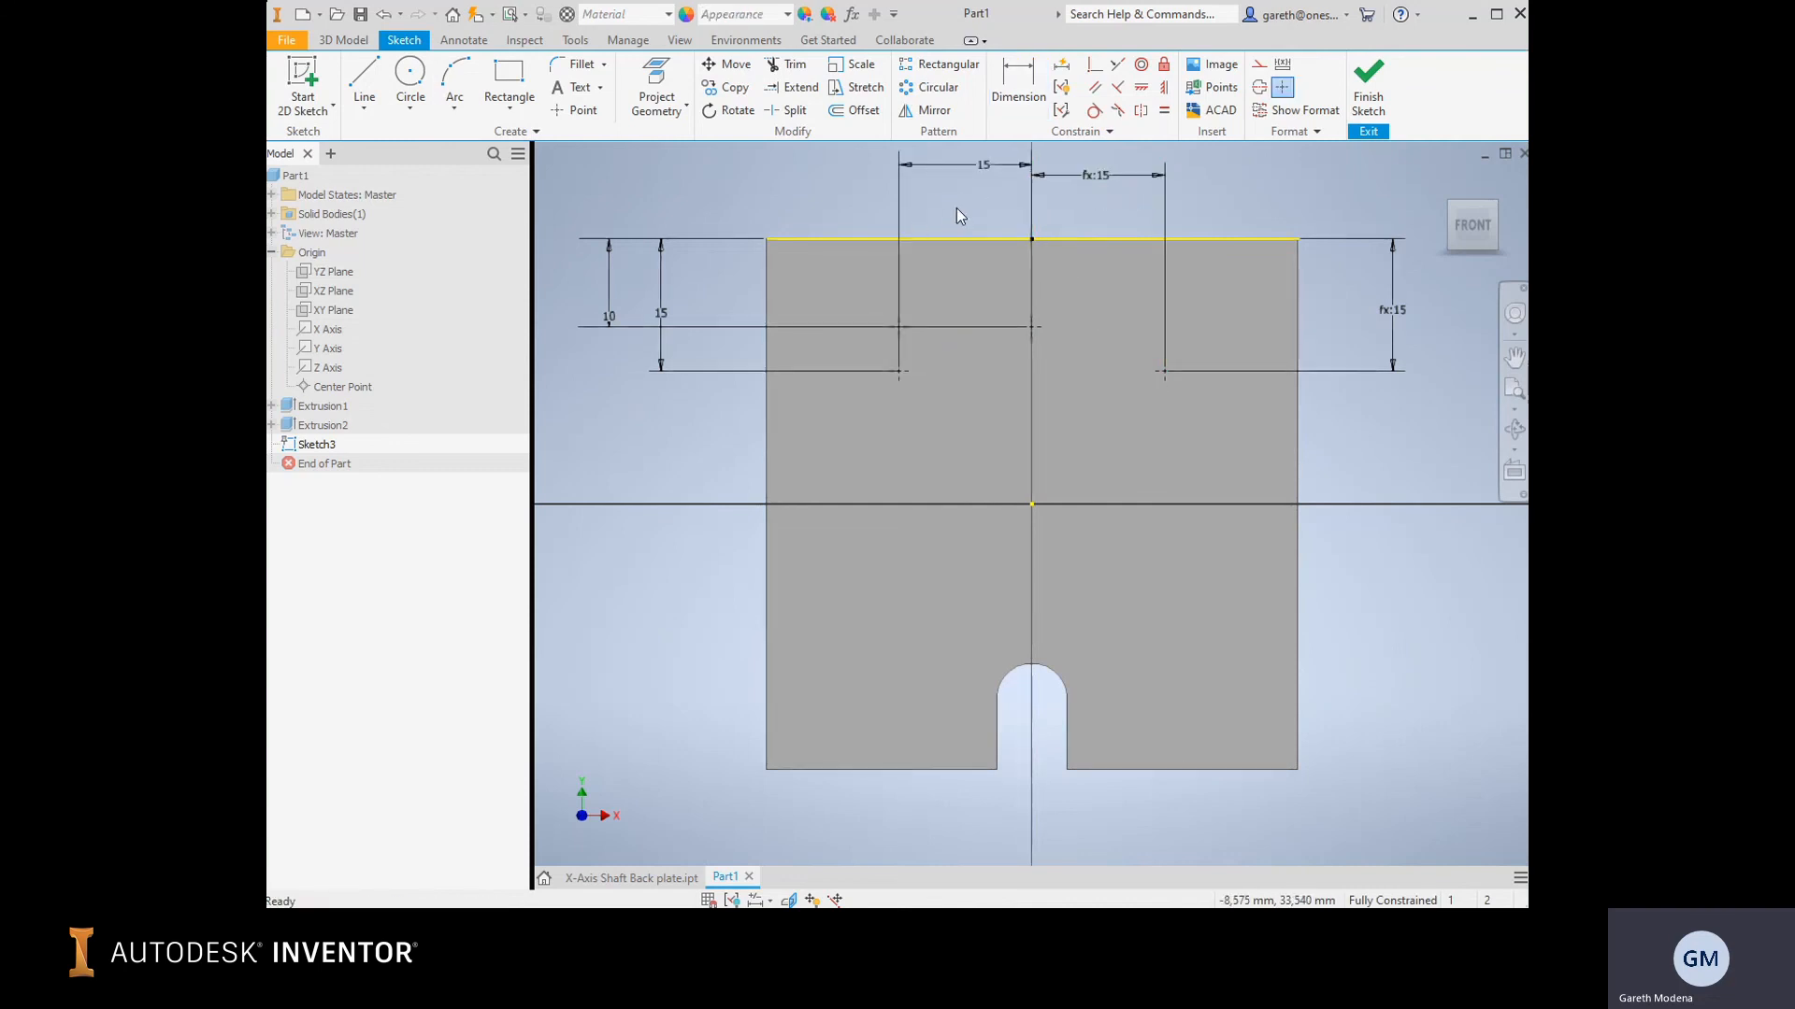
pyautogui.click(1368, 96)
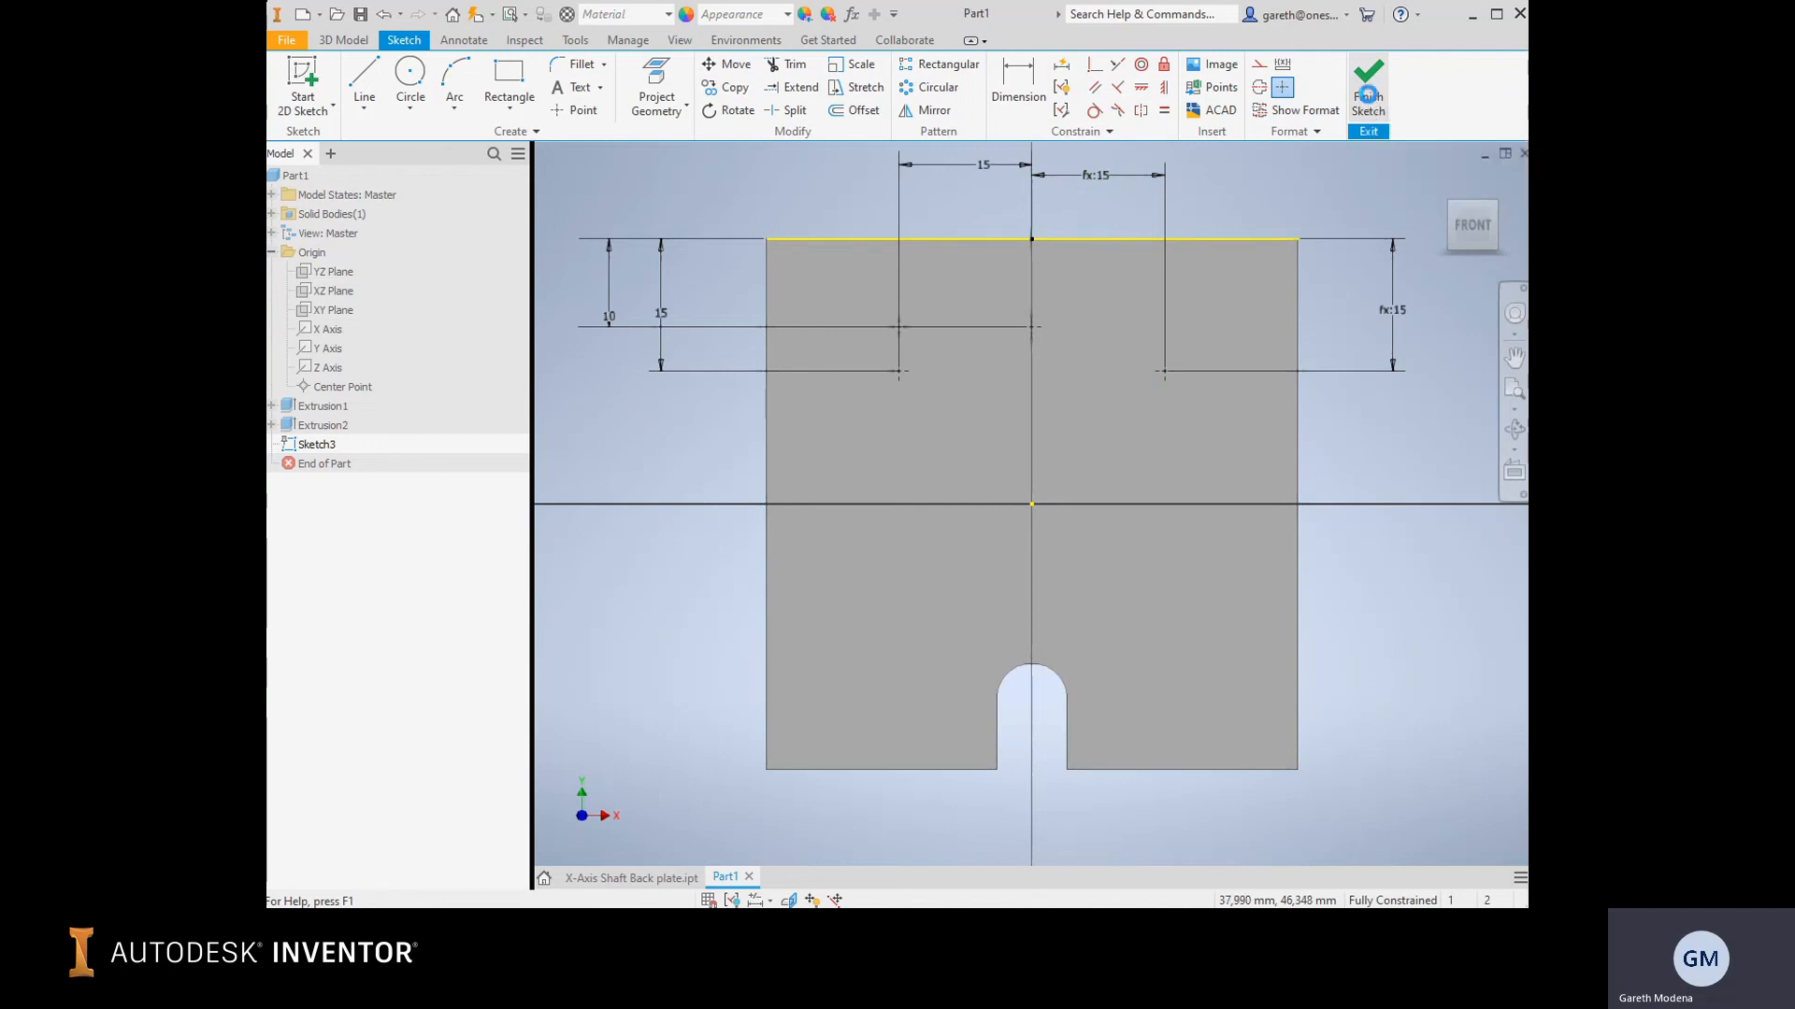
# Turn the visibility of Sketch3 off and back on.
pyautogui.moveTo(772, 294)
pyautogui.mouseDown(button='middle')
pyautogui.moveTo(705, 329)
pyautogui.moveTo(750, 321)
pyautogui.mouseUp(button='middle')
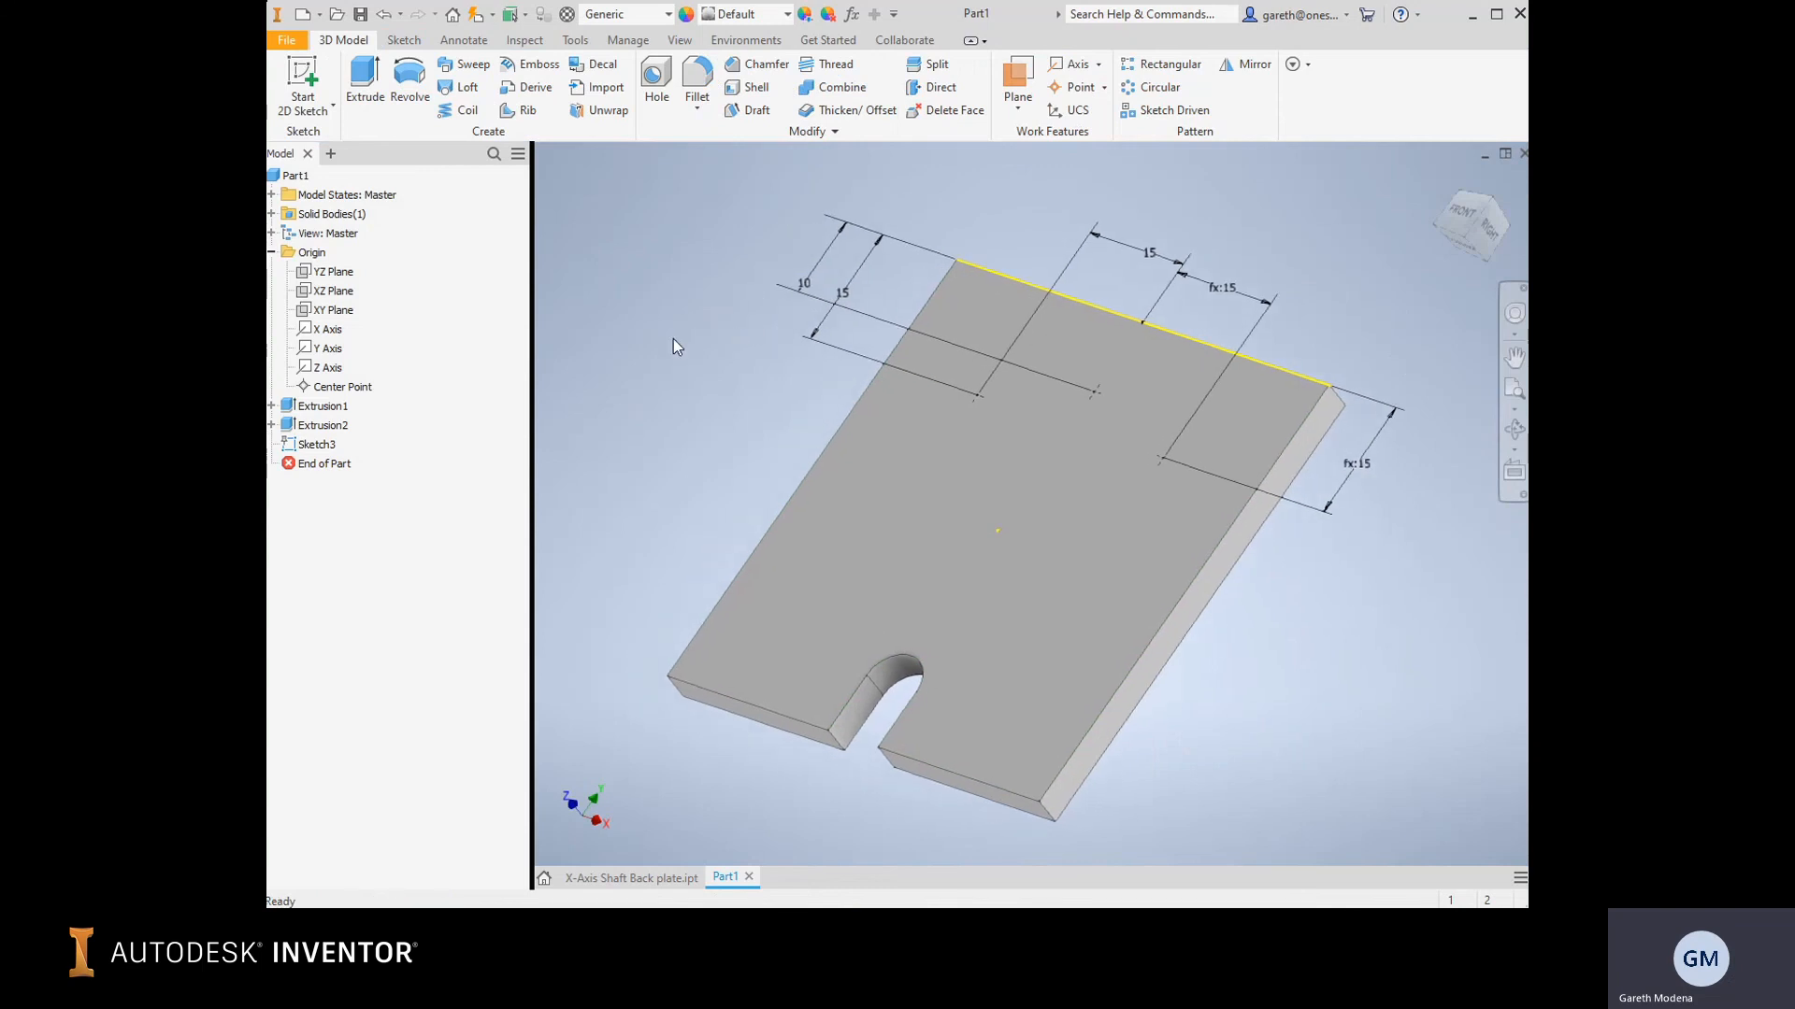
pyautogui.rightClick(316, 446)
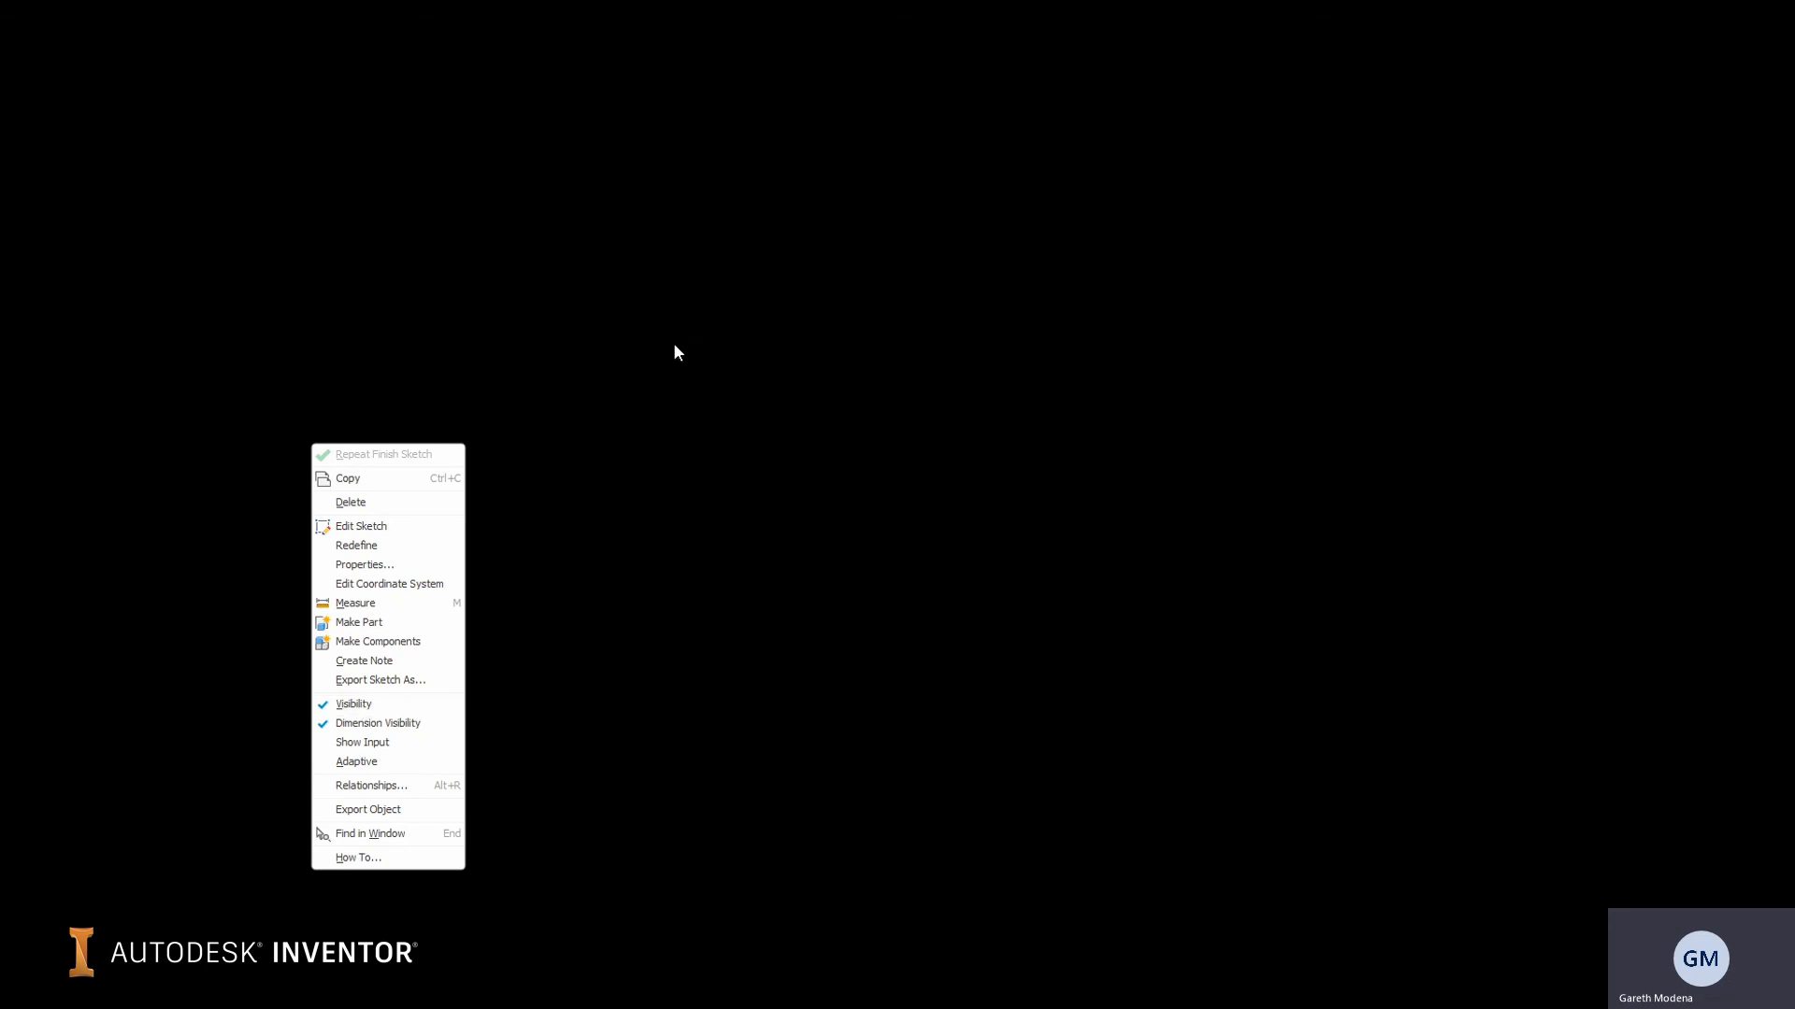
pyautogui.click(383, 710)
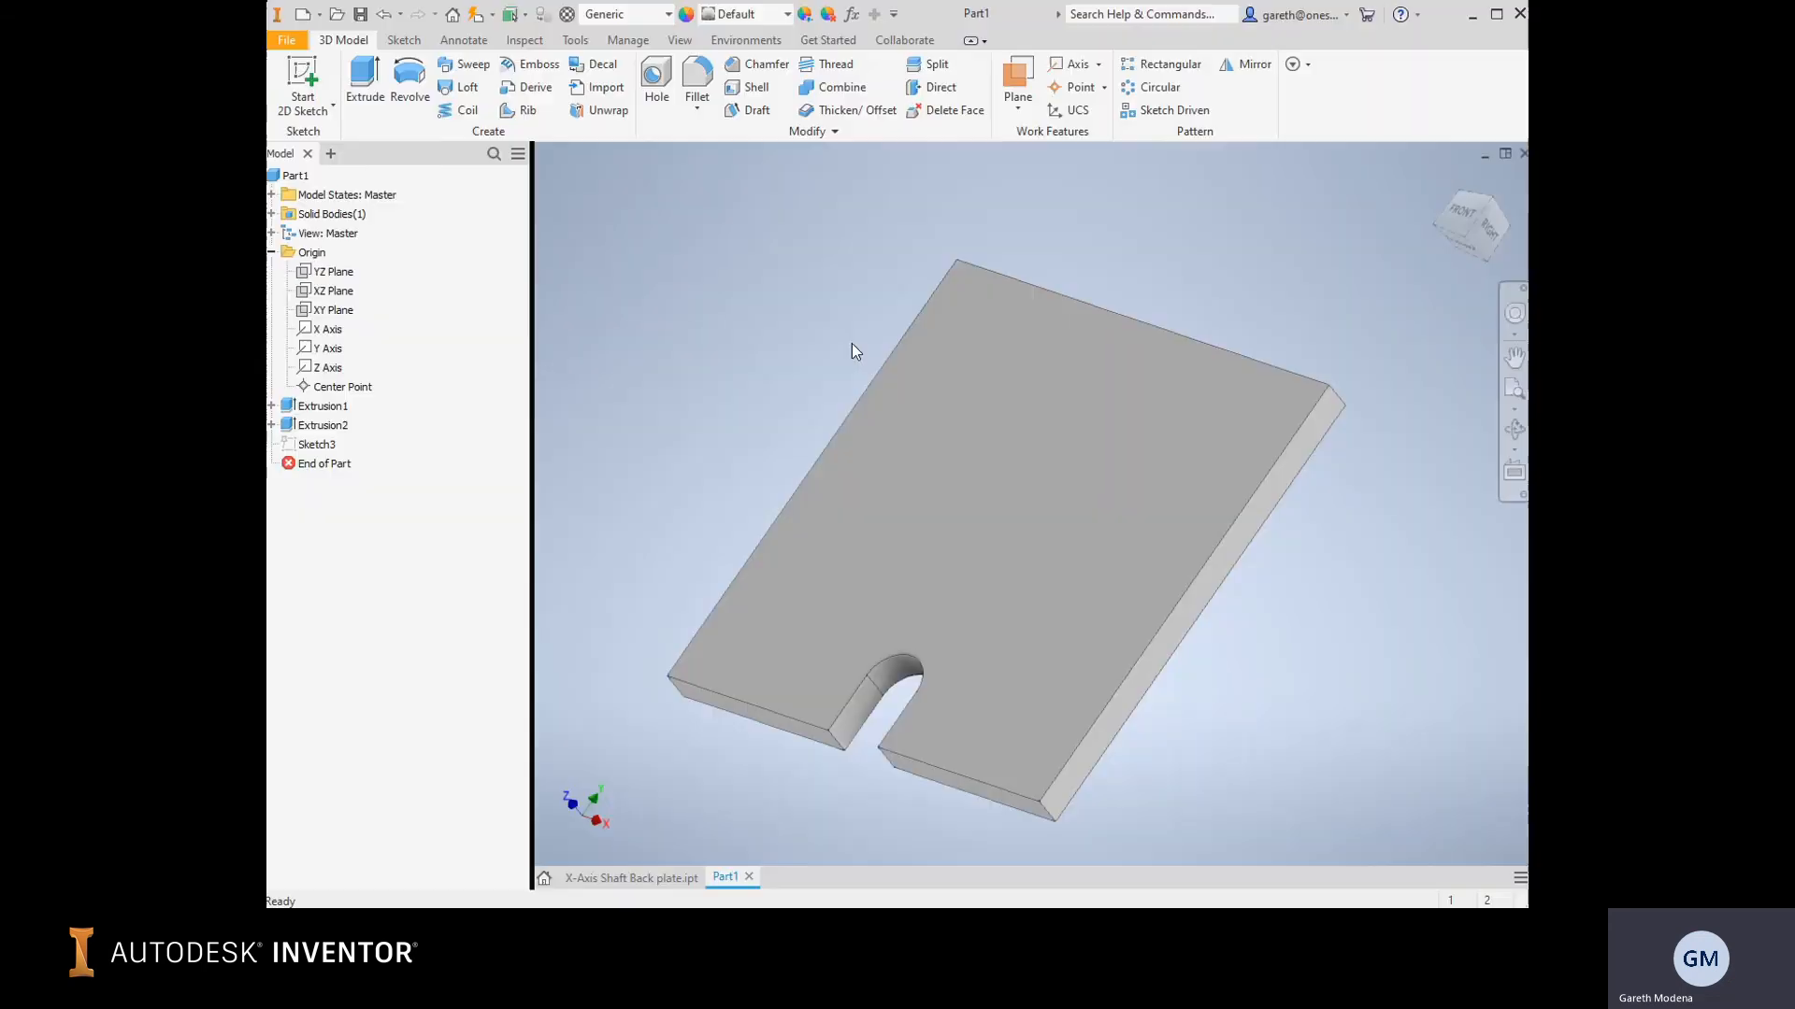
pyautogui.rightClick(306, 453)
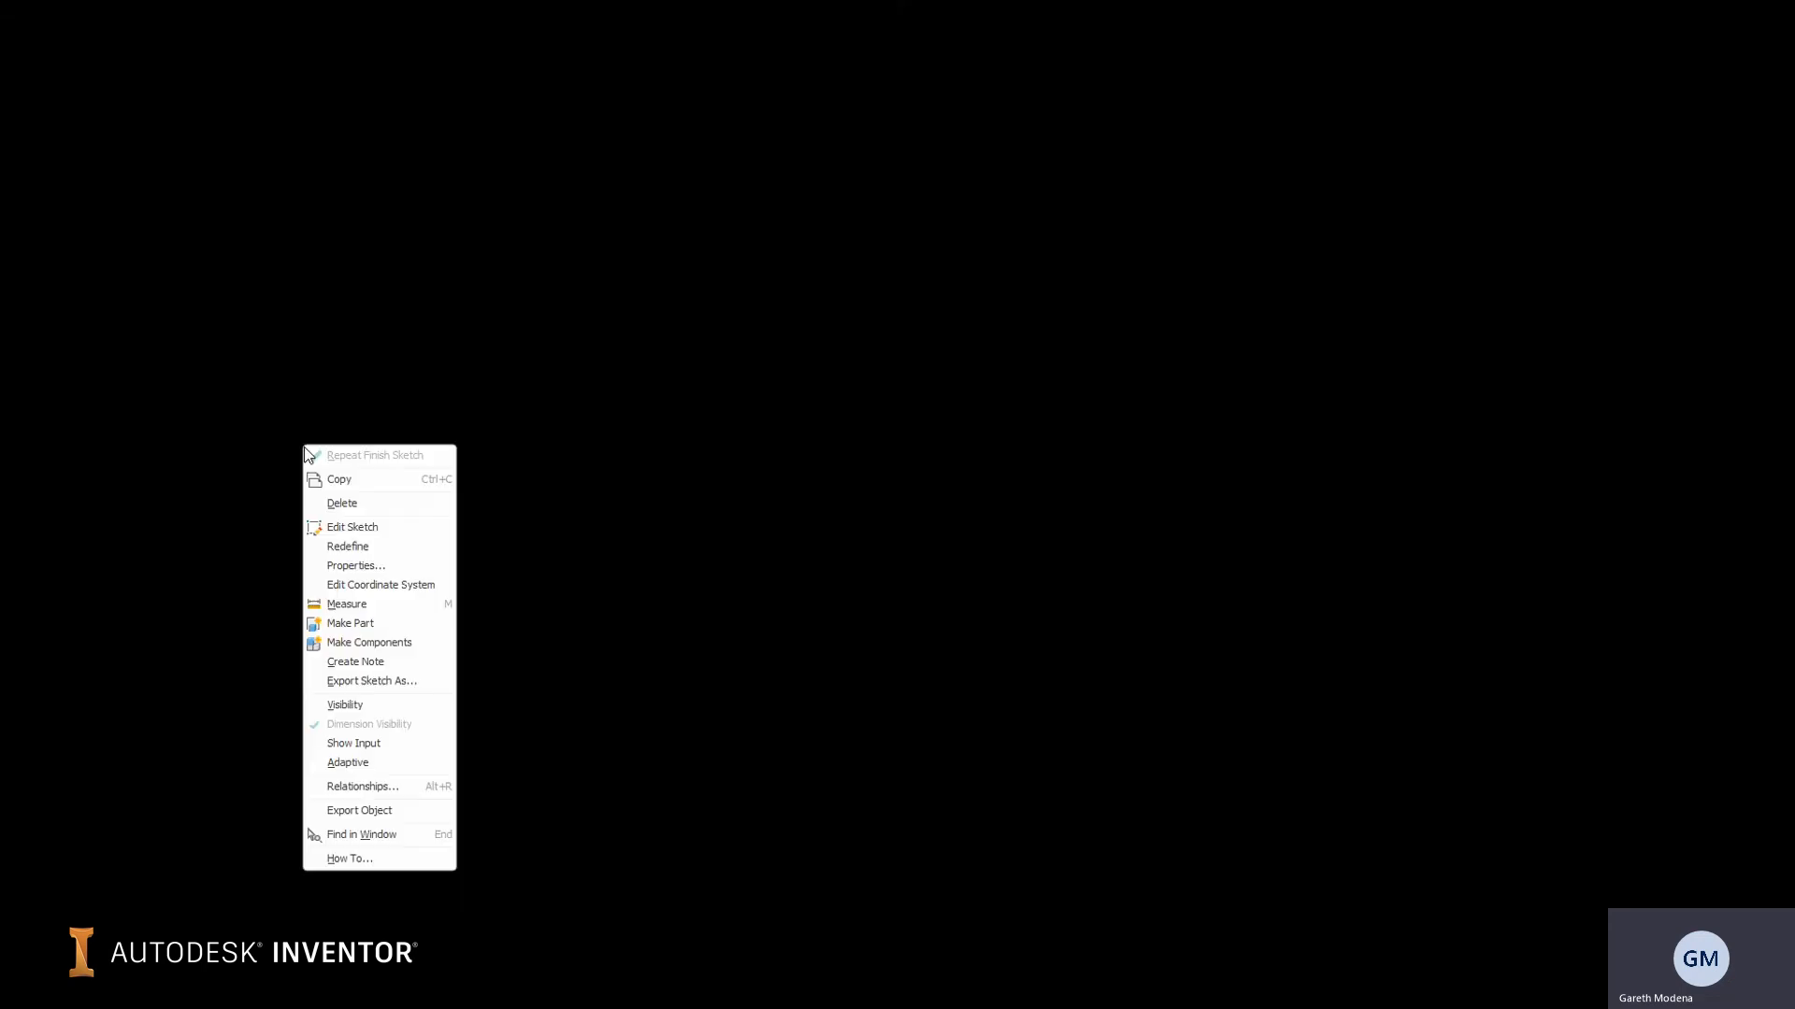
pyautogui.click(372, 703)
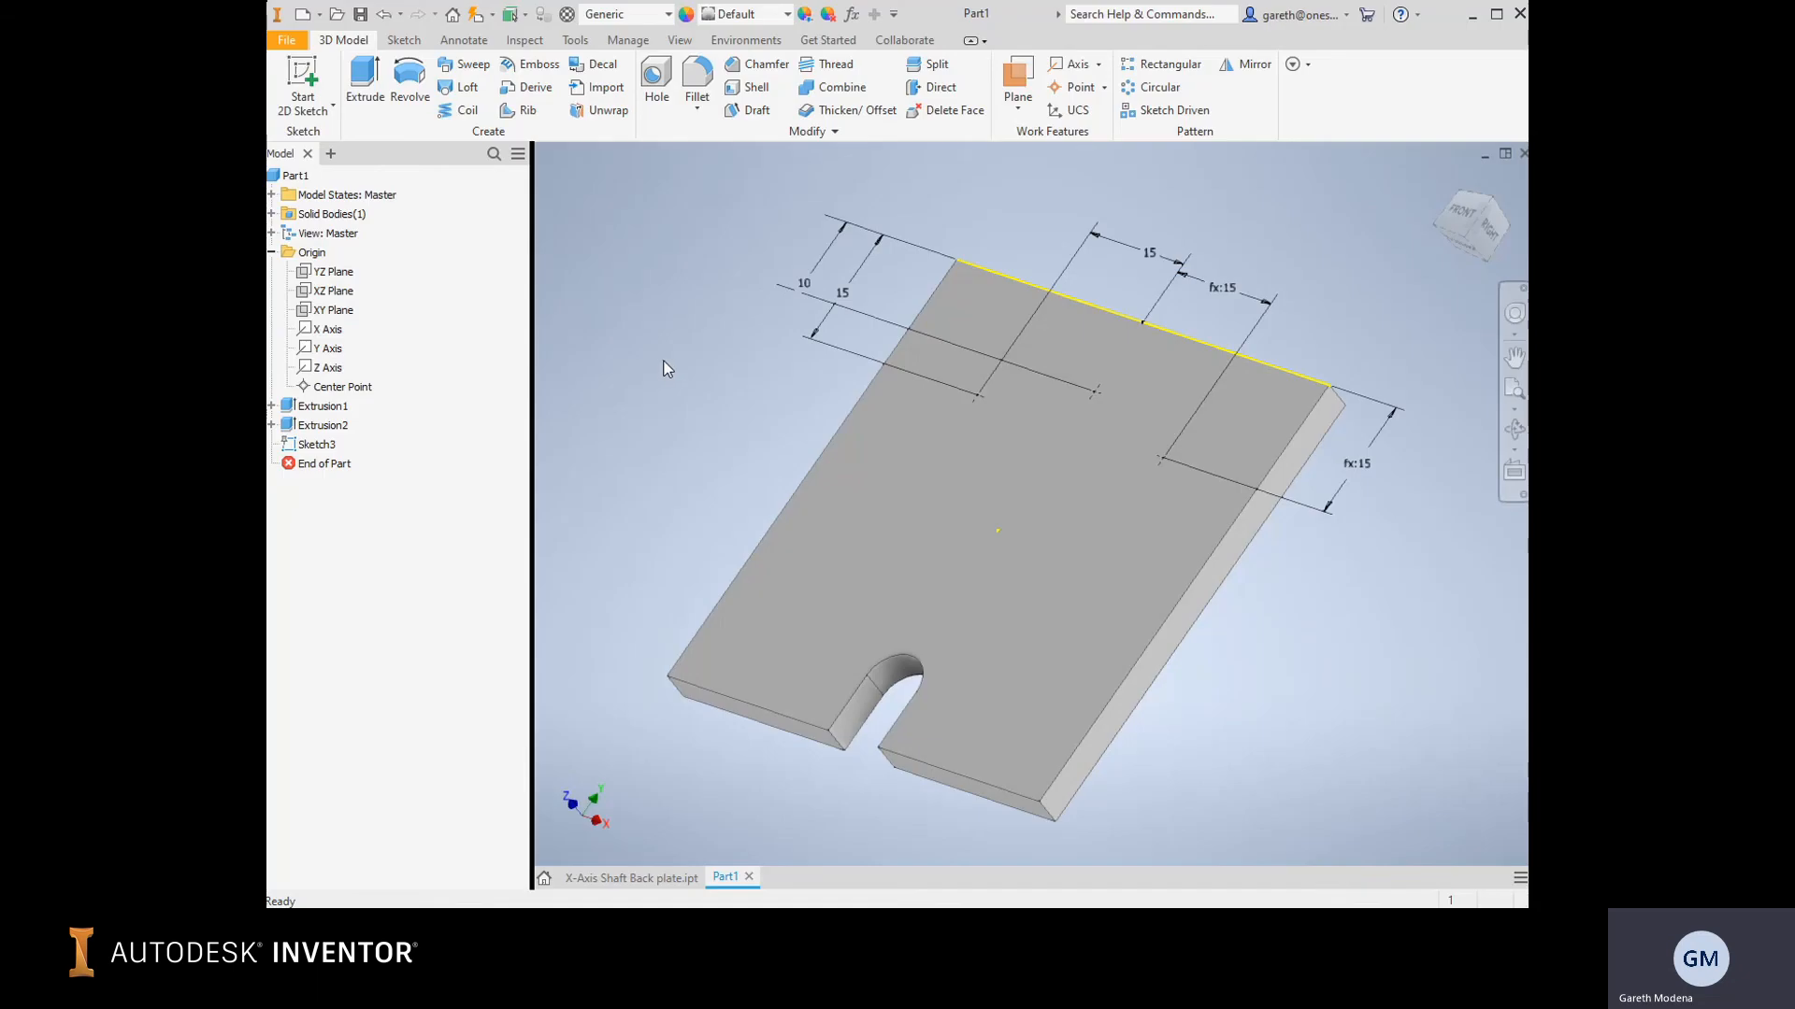
# Hide Sketch3 and try the Hole command without its points showing, cancelling the command.
pyautogui.rightClick(320, 443)
pyautogui.click(394, 696)
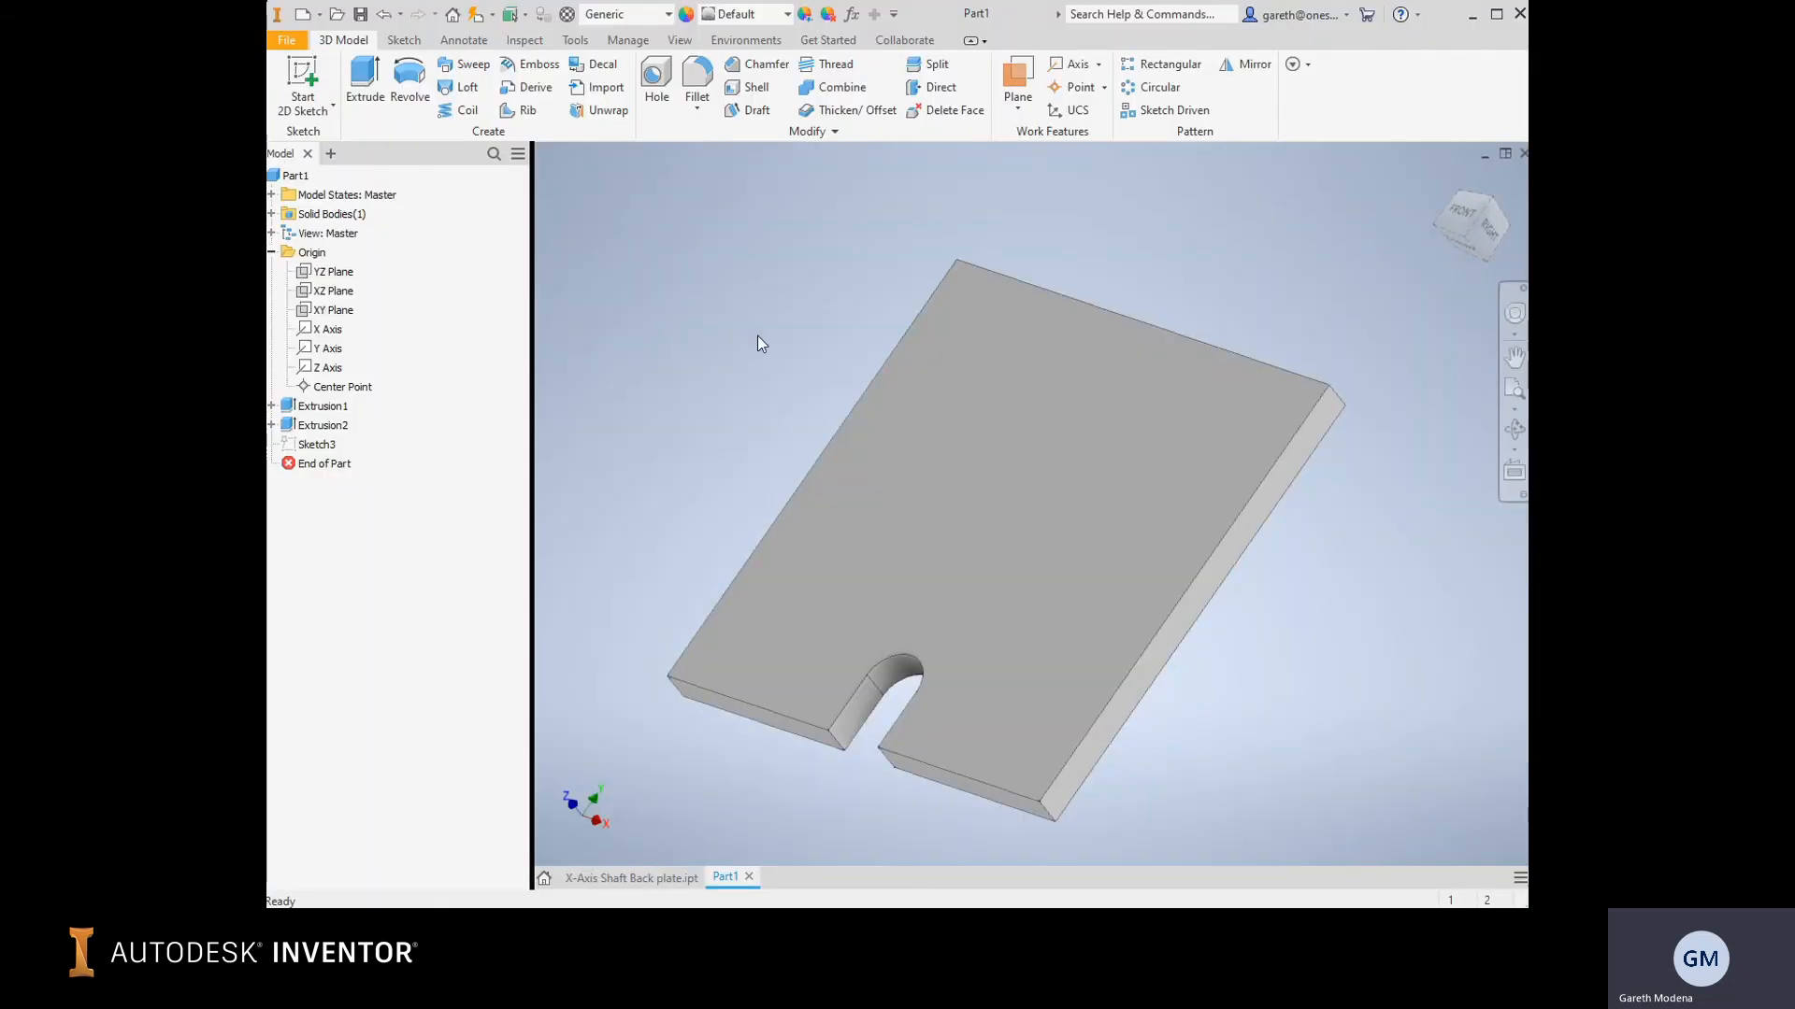
pyautogui.click(657, 77)
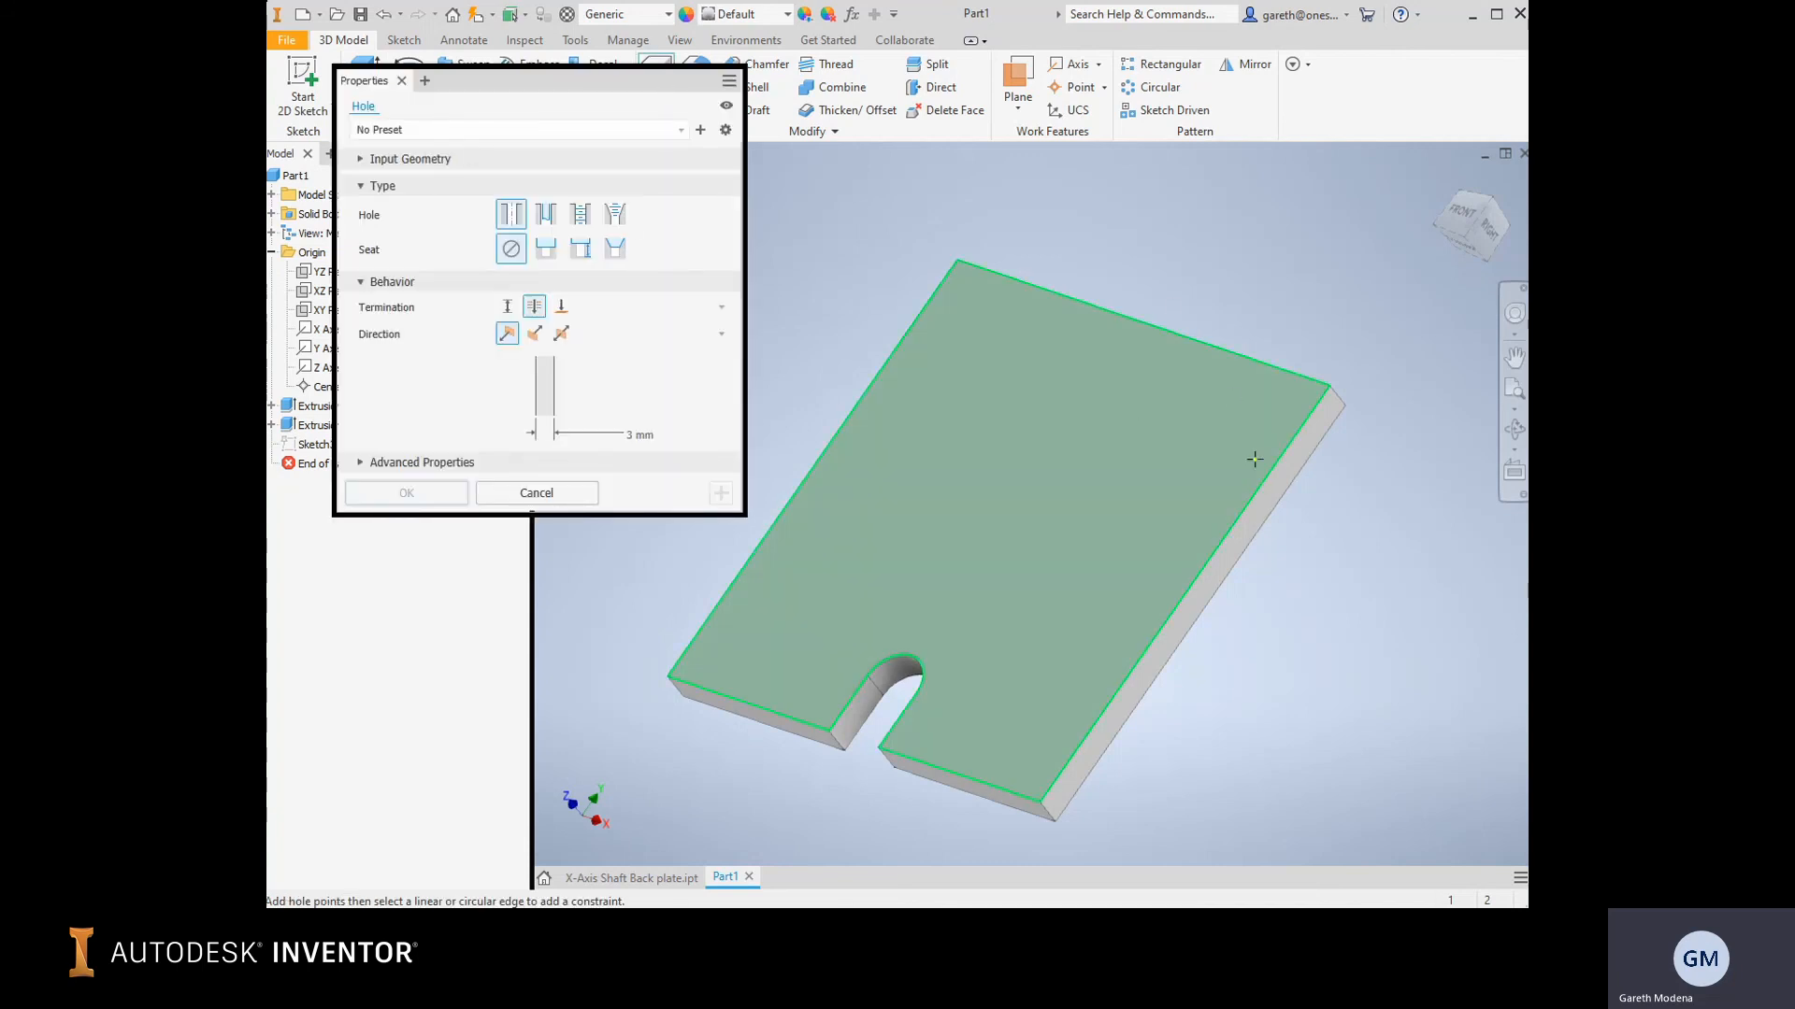
pyautogui.click(574, 488)
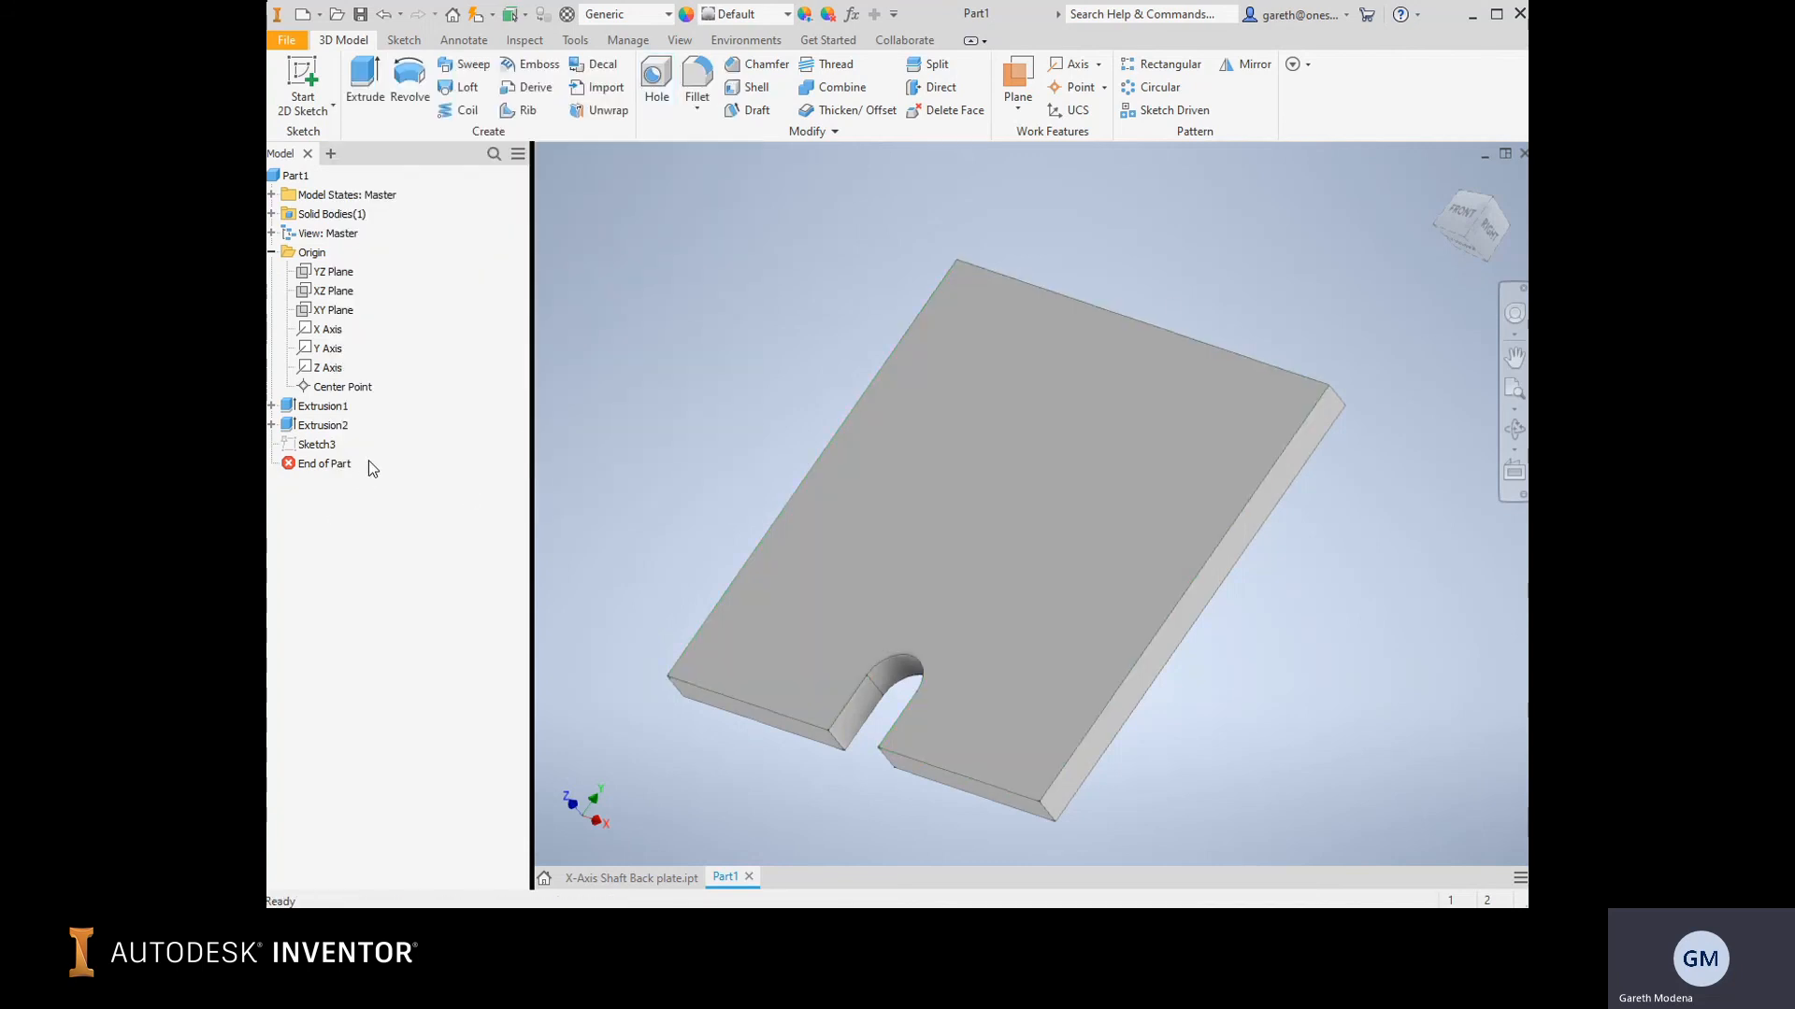
# Make Sketch3 visible again and preview 3 mm through-all holes on its three points, cancelling the Hole command.
pyautogui.click(301, 445)
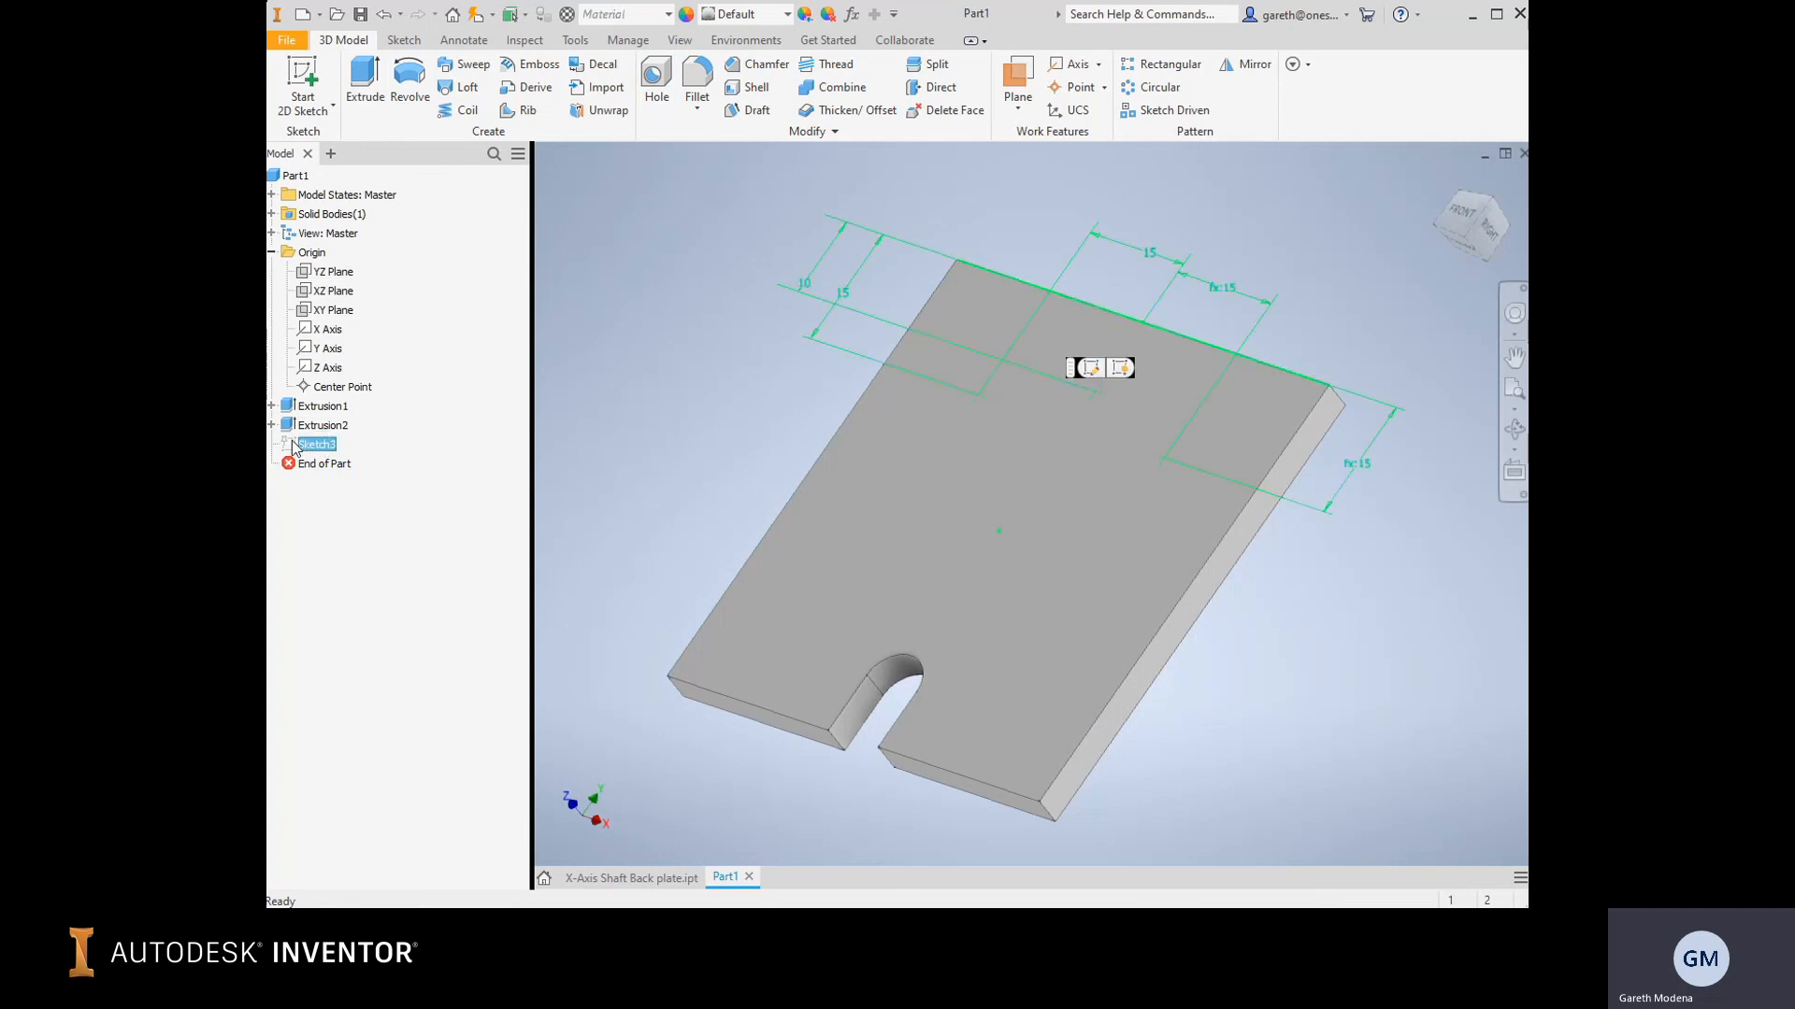
pyautogui.rightClick(293, 446)
pyautogui.click(359, 708)
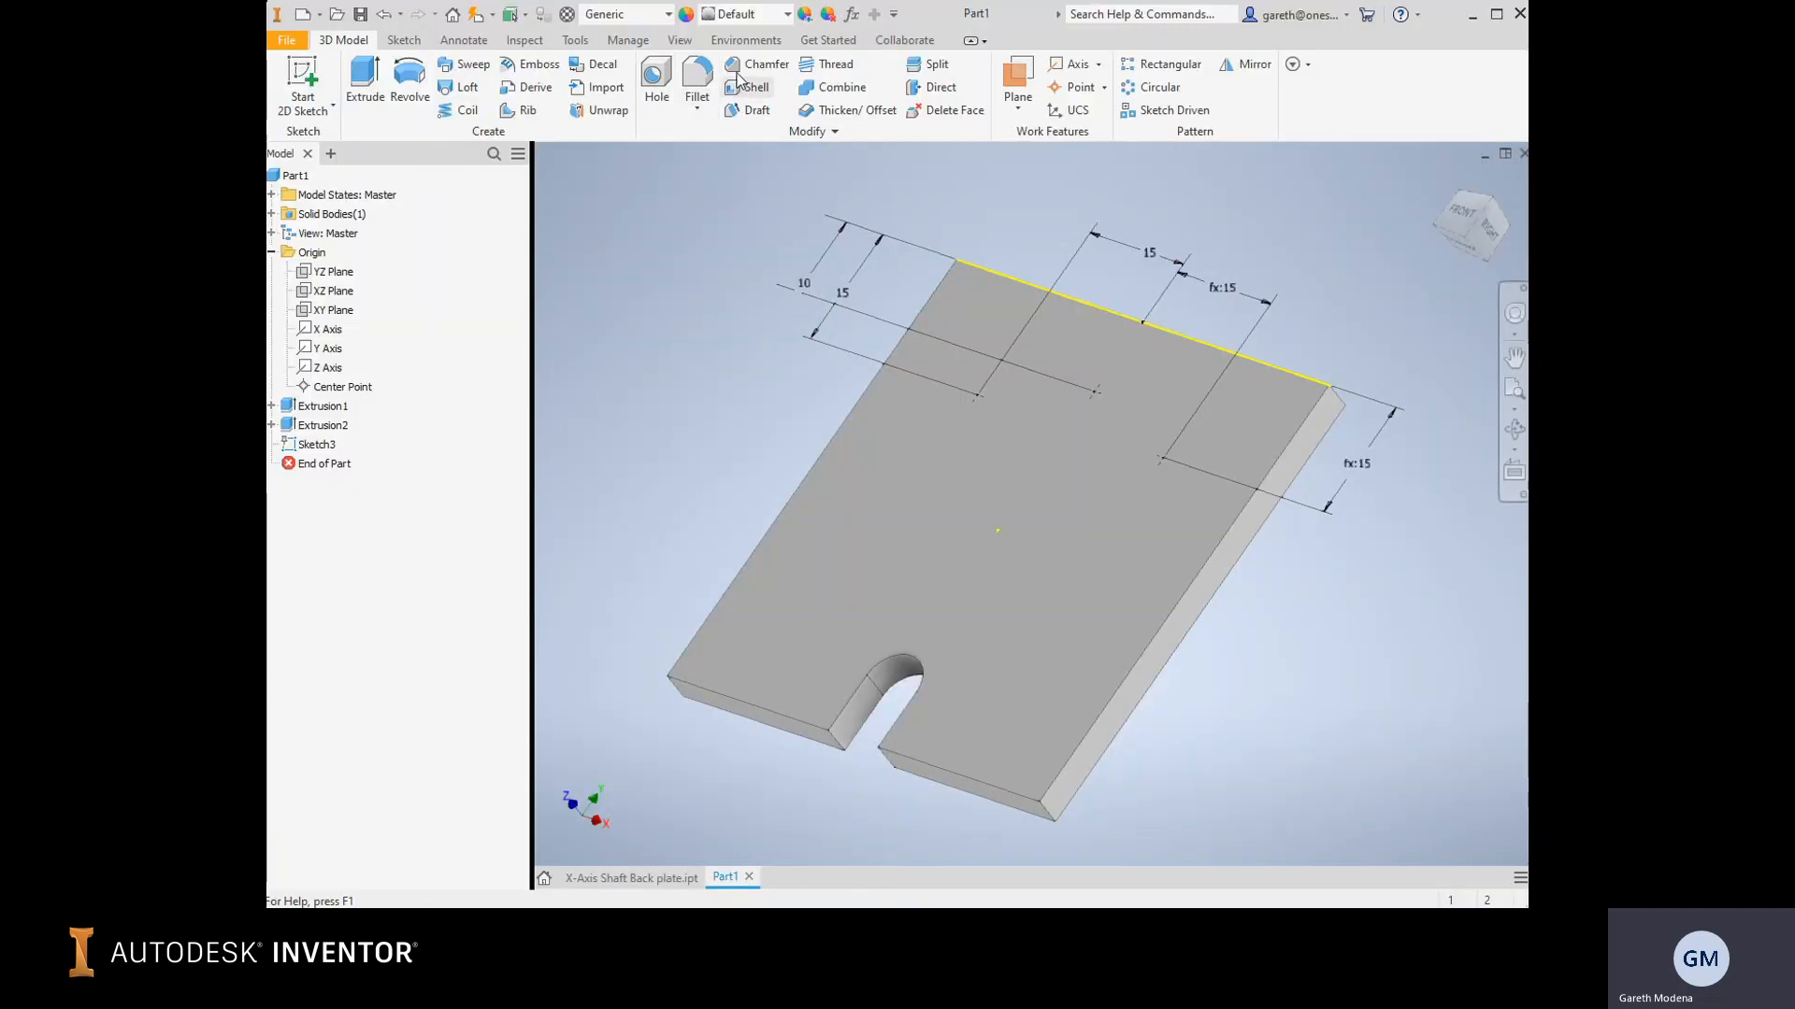
pyautogui.click(656, 82)
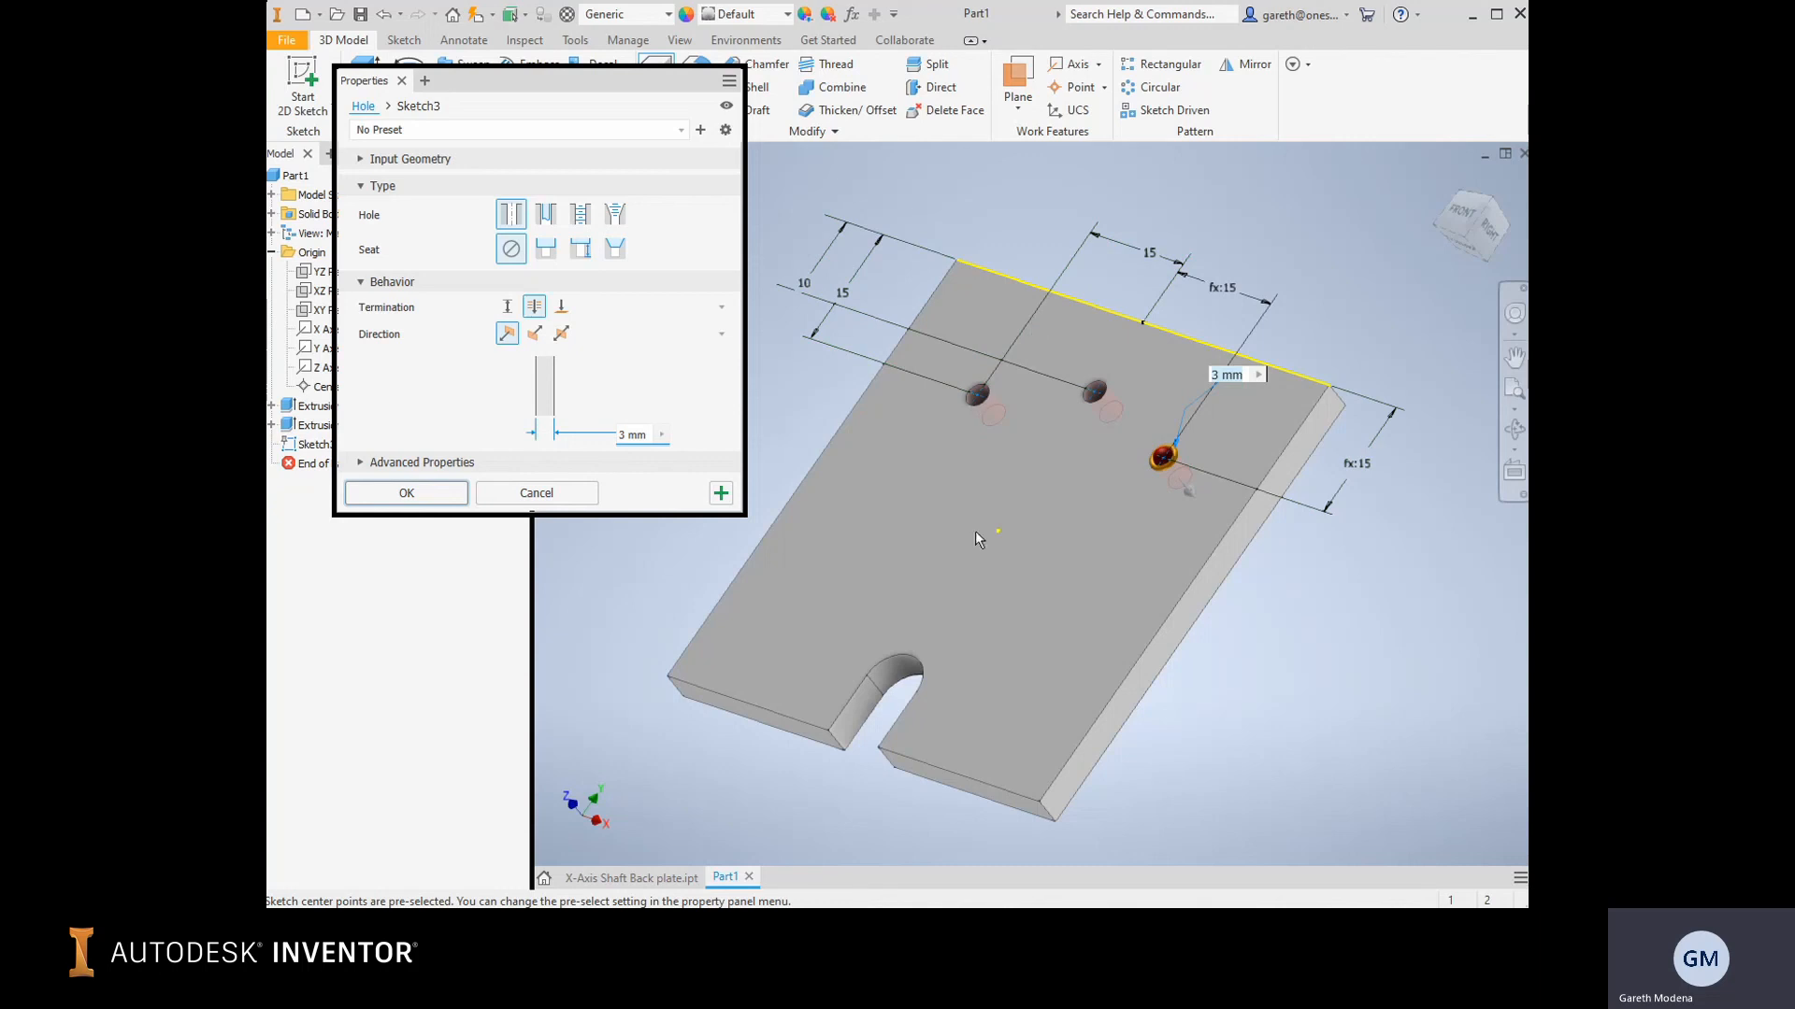
pyautogui.click(537, 494)
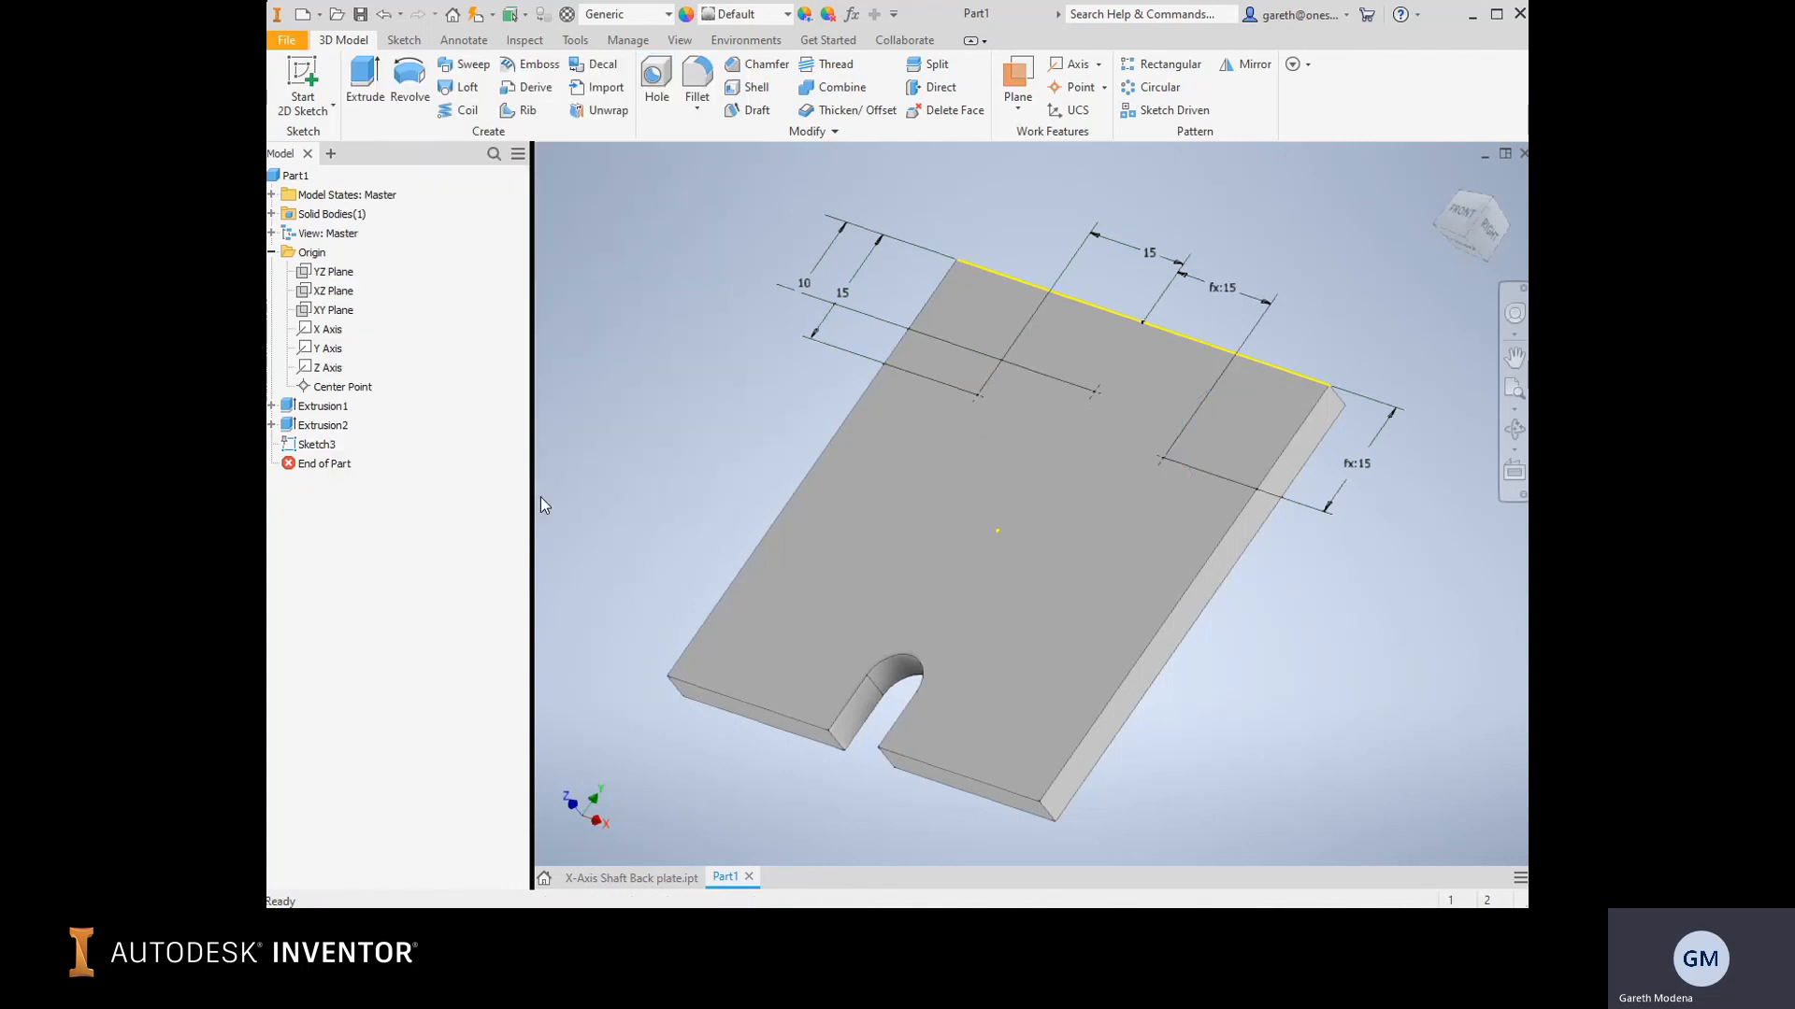